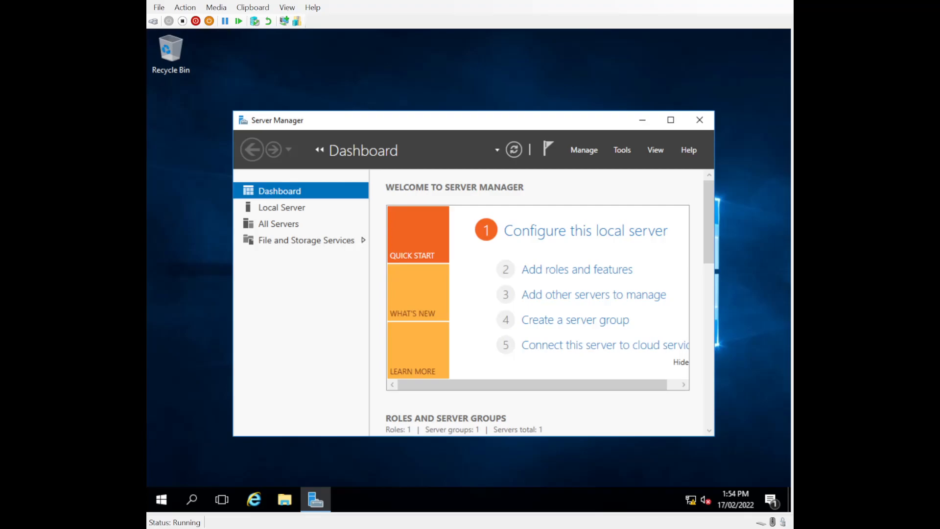
# - Start the Add Roles and Features wizard with role-based installation targeting DC1
pyautogui.click(612, 150)
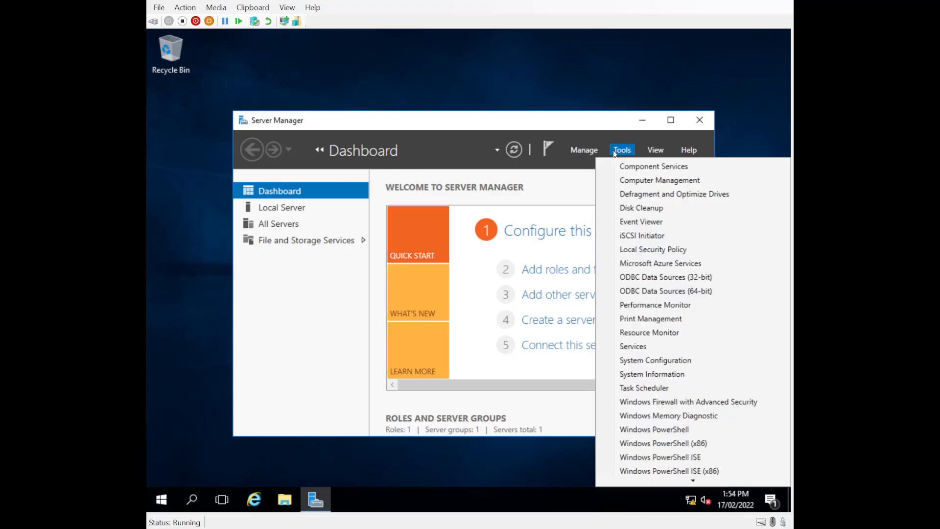
pyautogui.click(579, 150)
pyautogui.click(586, 165)
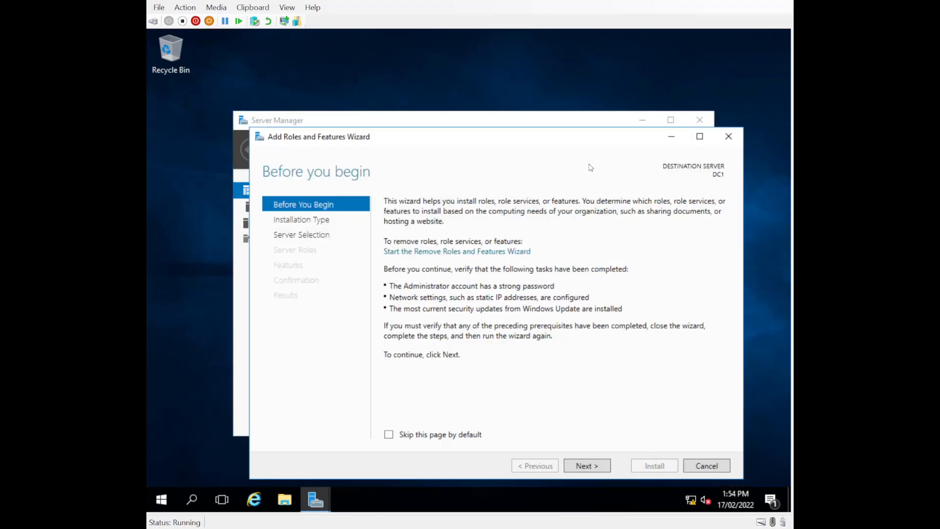
pyautogui.click(581, 466)
pyautogui.click(582, 466)
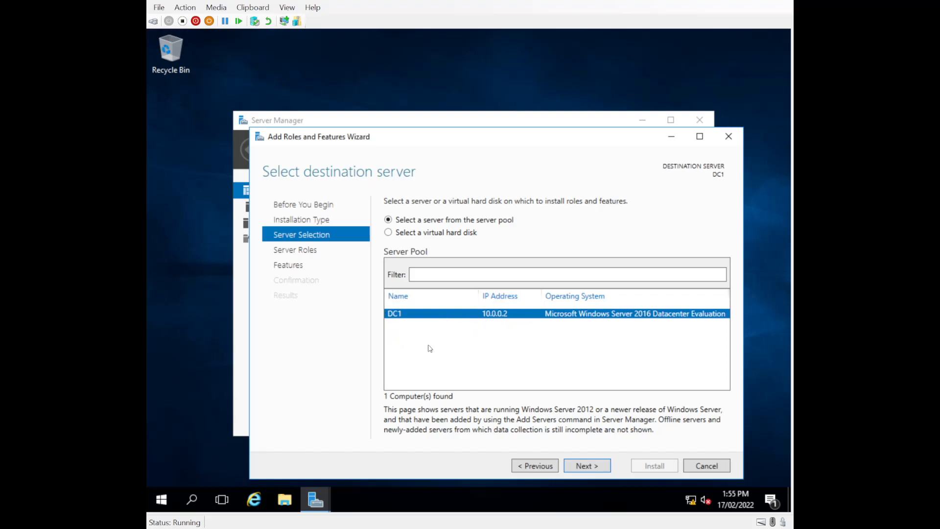
pyautogui.click(576, 468)
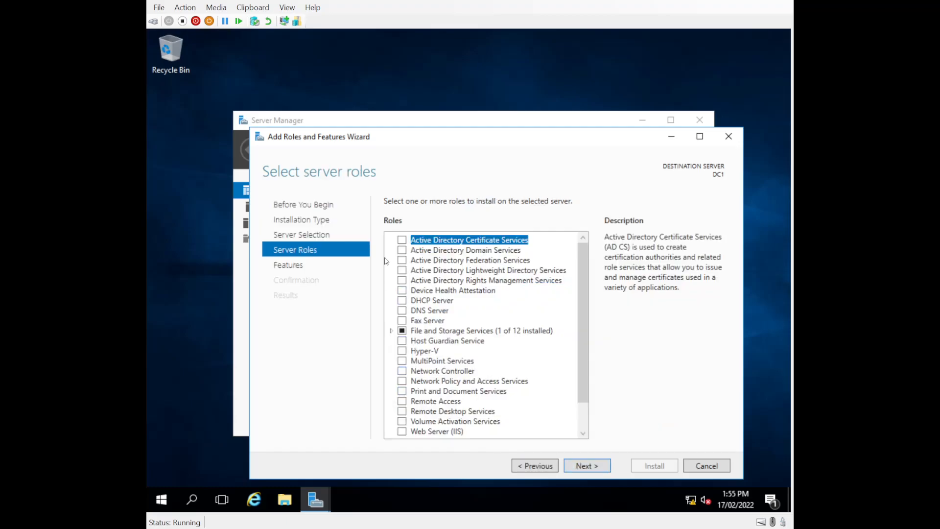
# - Select Active Directory Domain Services with its management features, install it, and close the wizard
pyautogui.click(405, 259)
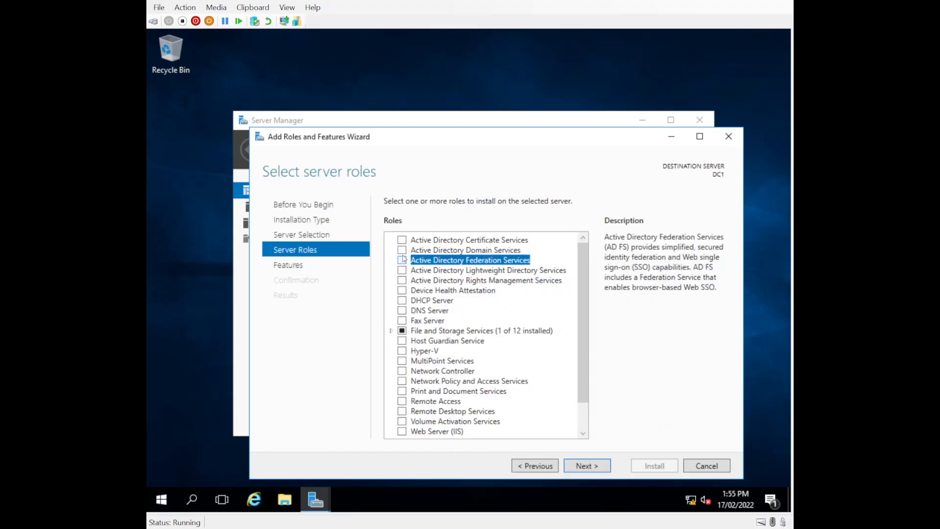
pyautogui.click(402, 250)
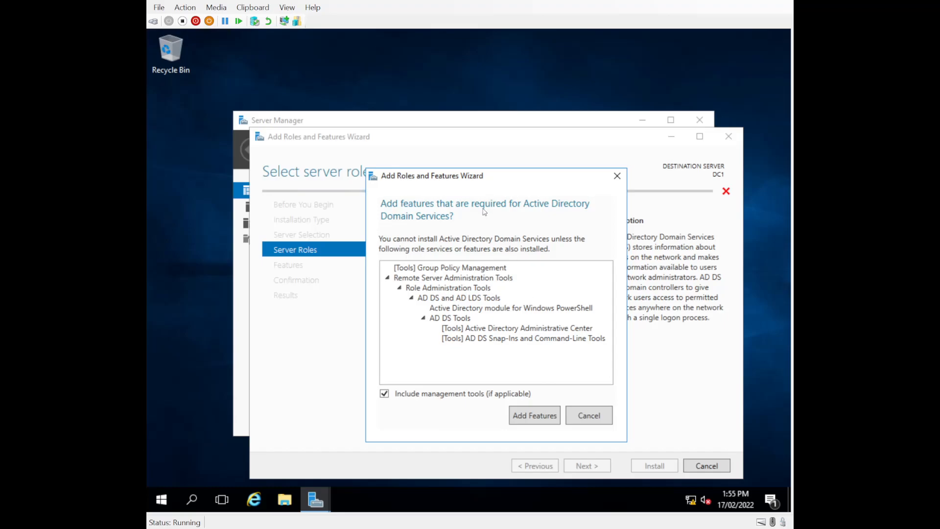
pyautogui.click(529, 414)
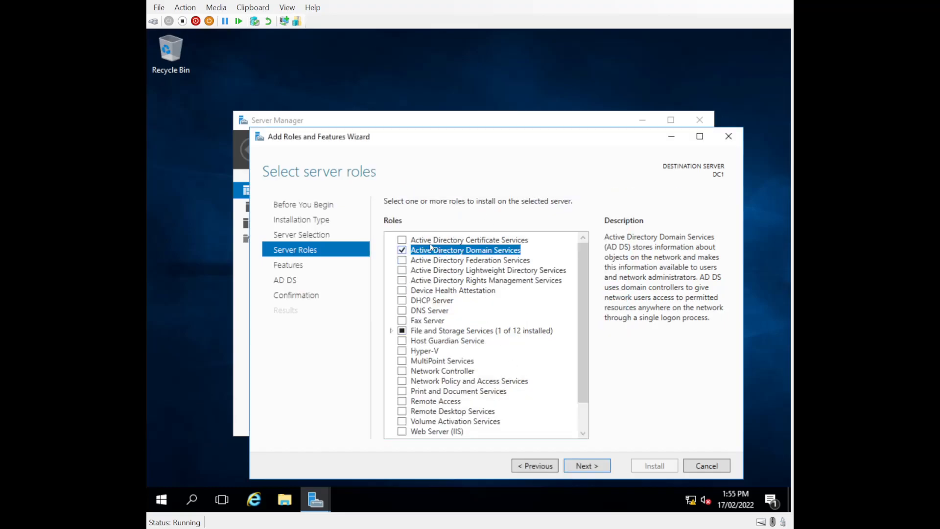
pyautogui.click(577, 466)
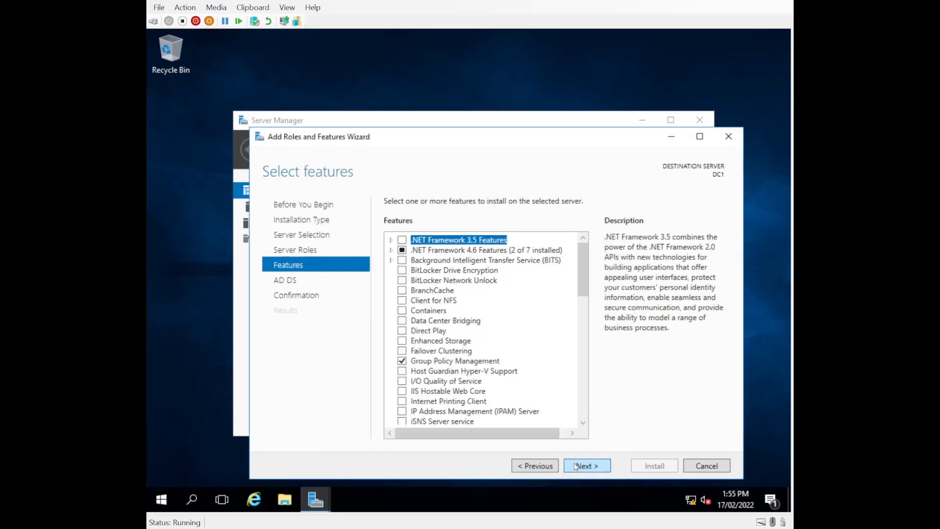
pyautogui.click(576, 466)
pyautogui.click(577, 466)
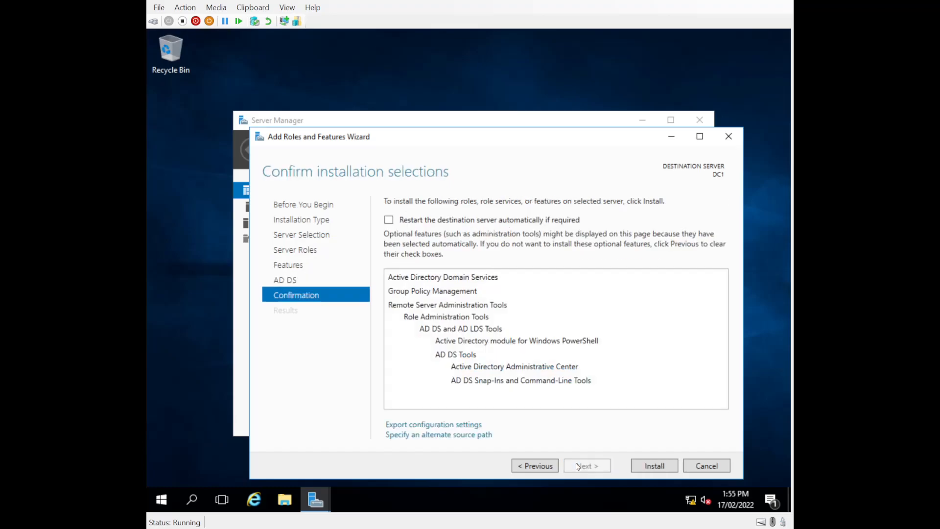
pyautogui.click(652, 466)
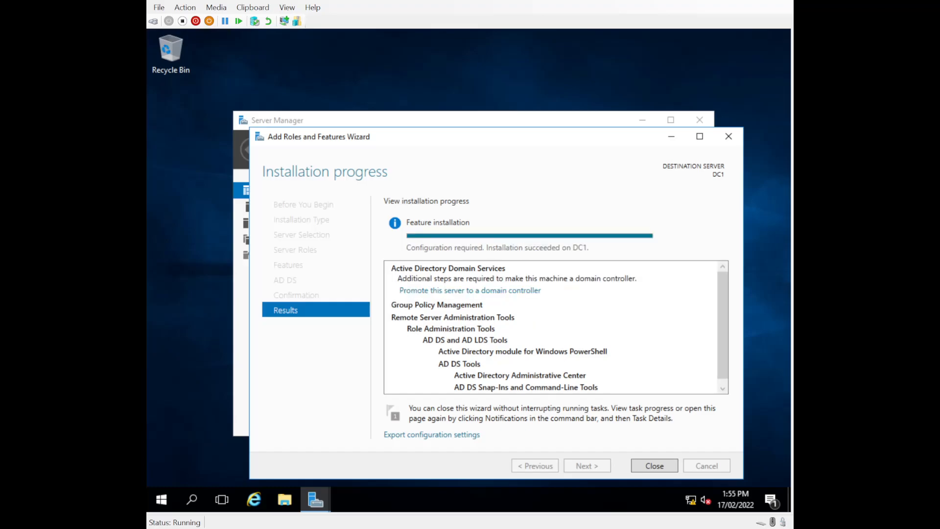
pyautogui.click(647, 470)
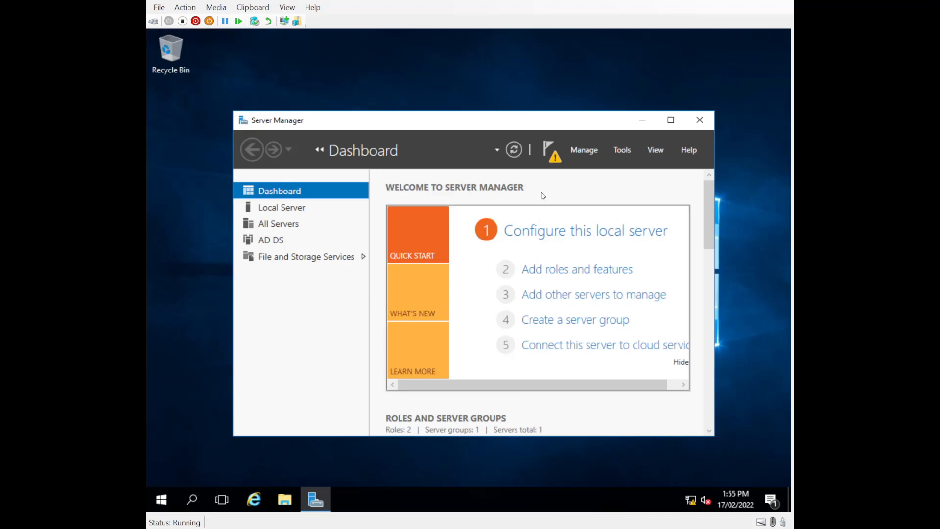
# - Begin promoting DC1 as a new forest with root domain harry.com
pyautogui.click(545, 148)
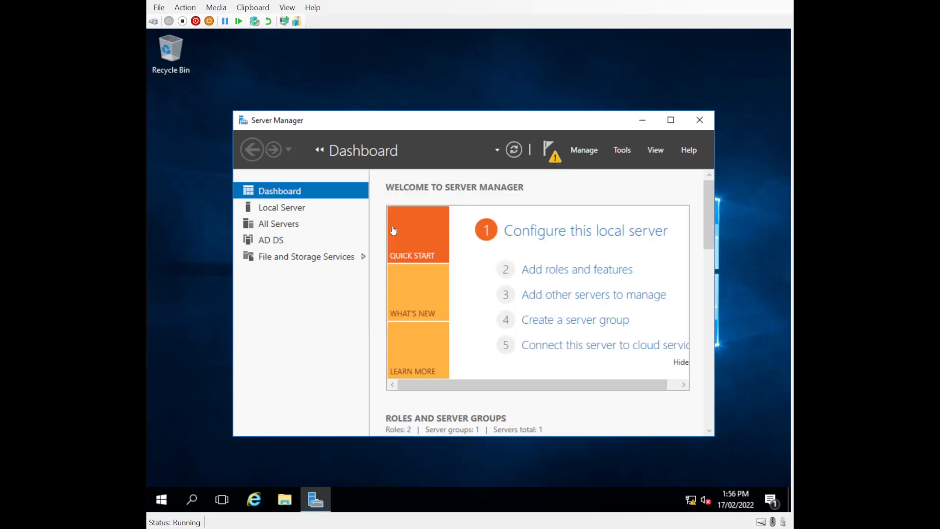
pyautogui.click(392, 228)
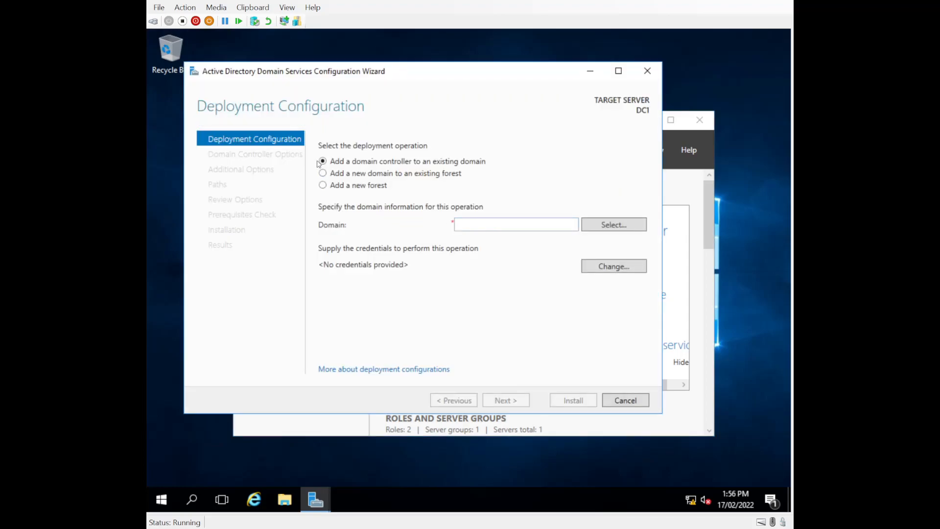
pyautogui.click(323, 186)
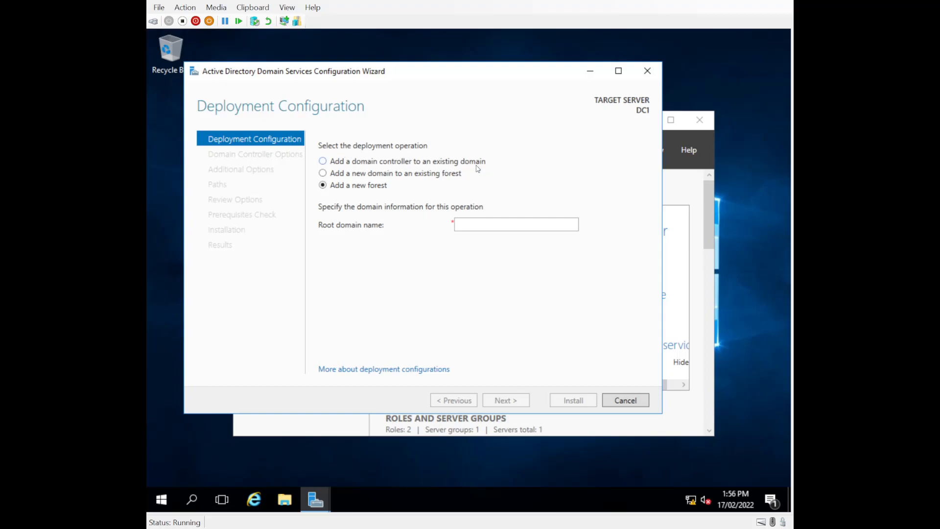
pyautogui.click(485, 220)
pyautogui.write('harry.com')
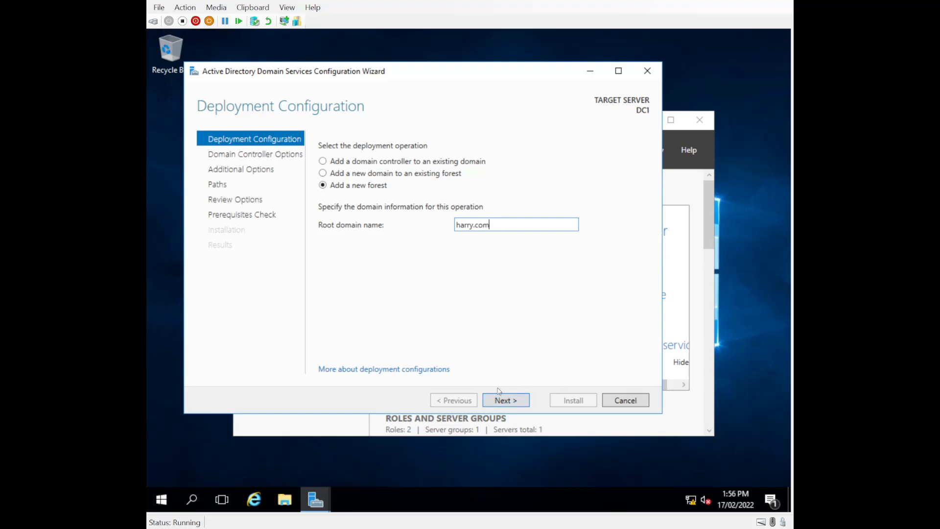
pyautogui.moveTo(455, 225); pyautogui.dragTo(568, 228)
pyautogui.click(505, 402)
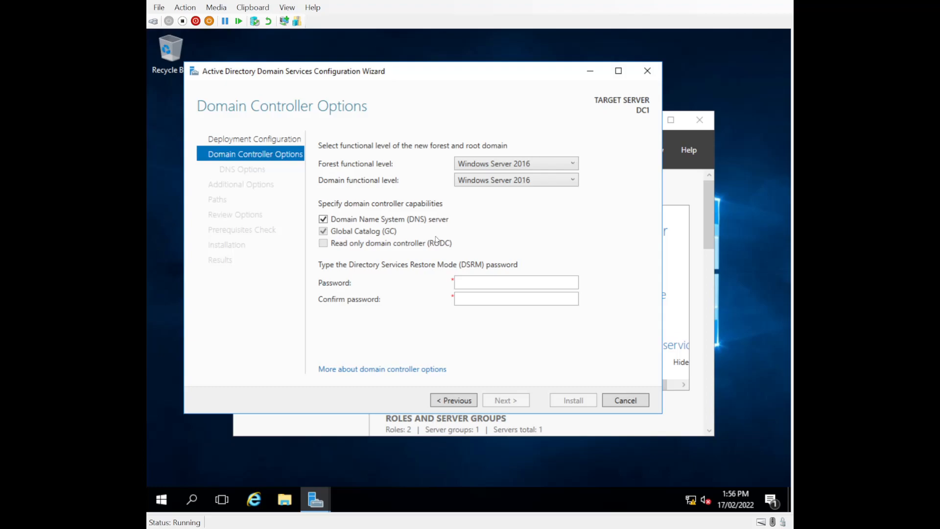
# - Enter and confirm the Directory Services Restore Mode password
pyautogui.click(483, 280)
pyautogui.press('Tab')
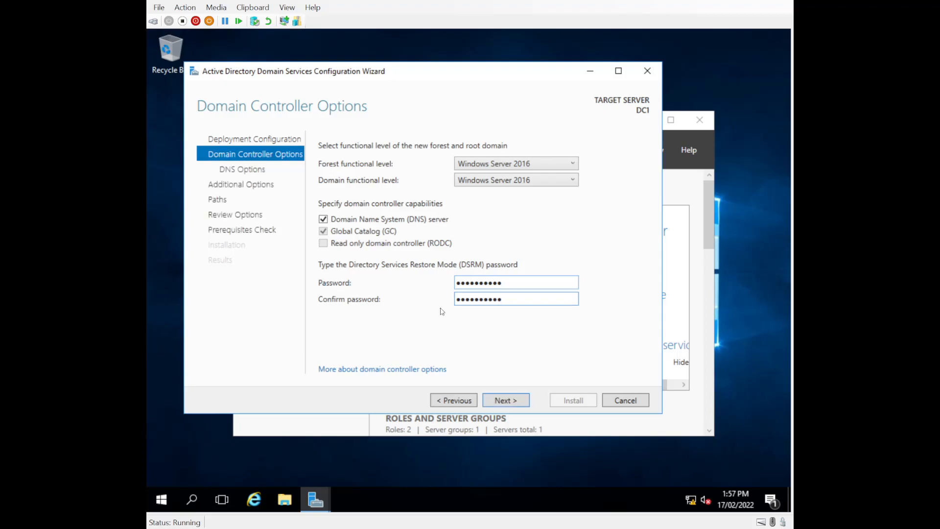
pyautogui.click(519, 399)
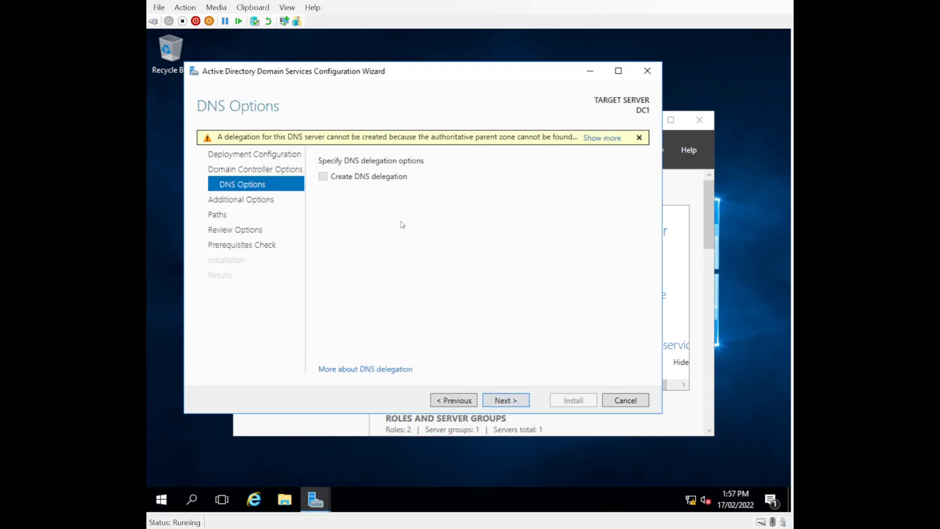
# - Accept the default DNS options, NetBIOS name HARRY and database and log paths
pyautogui.click(499, 400)
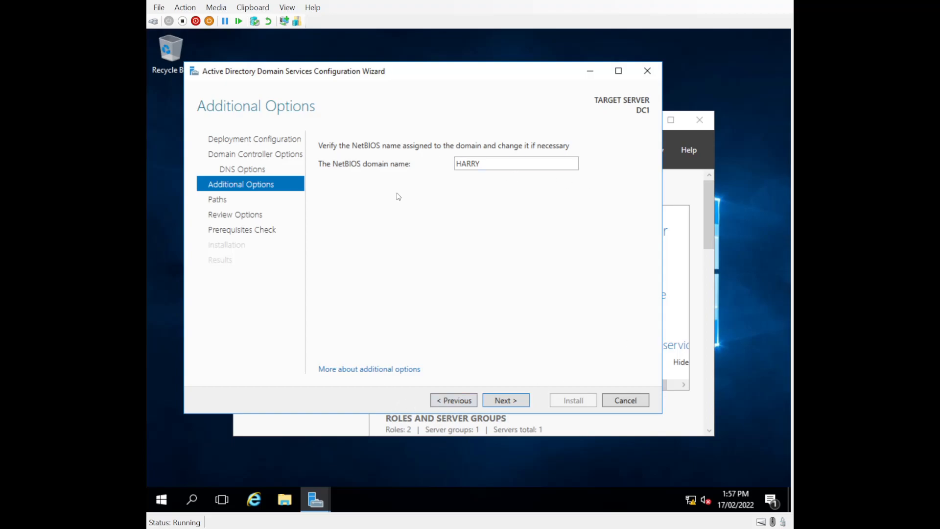
pyautogui.click(502, 402)
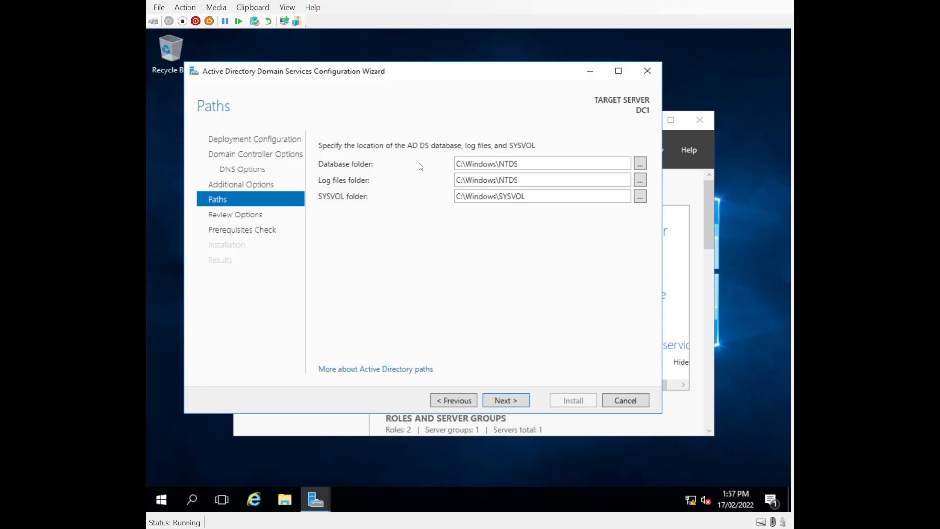
pyautogui.click(517, 402)
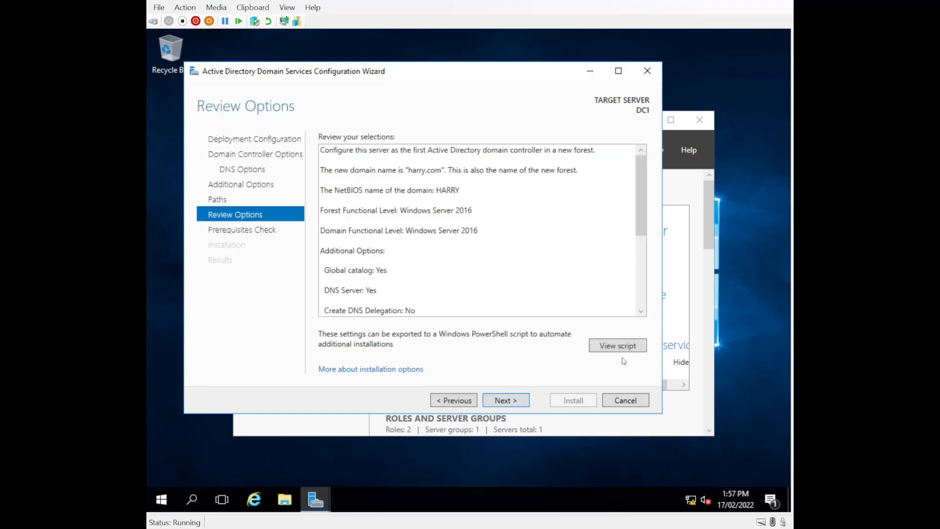
pyautogui.click(628, 345)
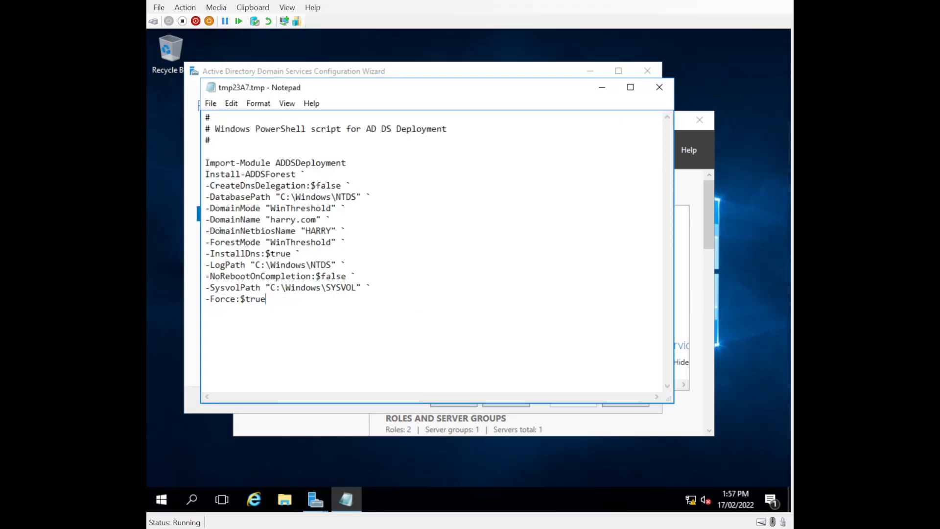
pyautogui.hotkey('ctrl', 'a')
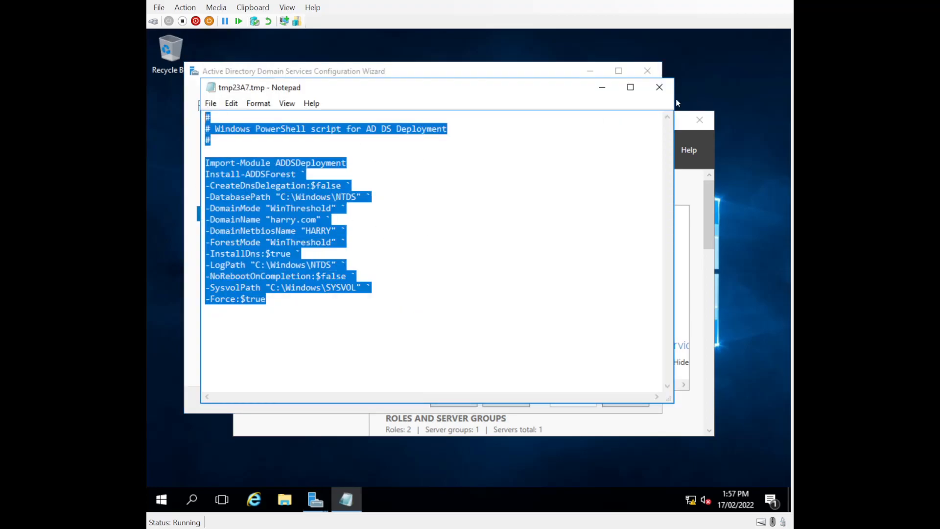
pyautogui.click(657, 89)
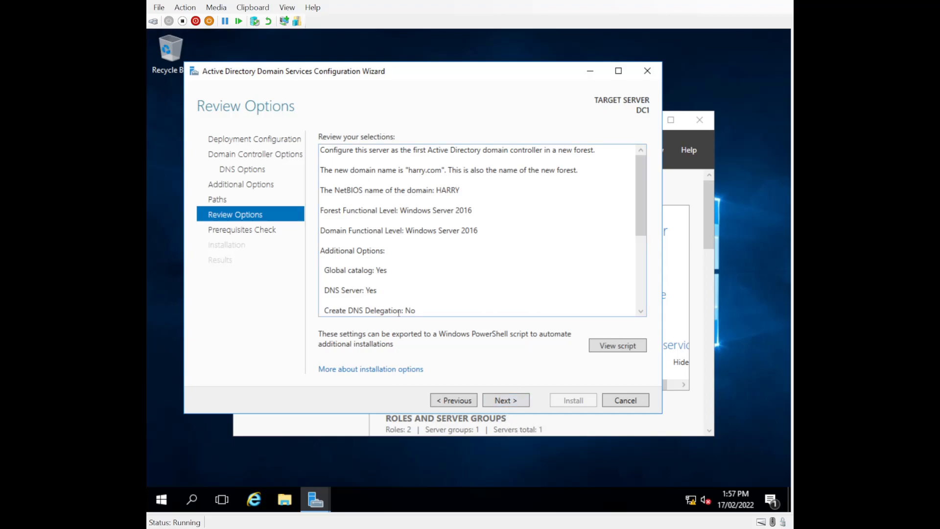
# - Pass the prerequisites check and install AD DS to promote DC1
pyautogui.click(504, 400)
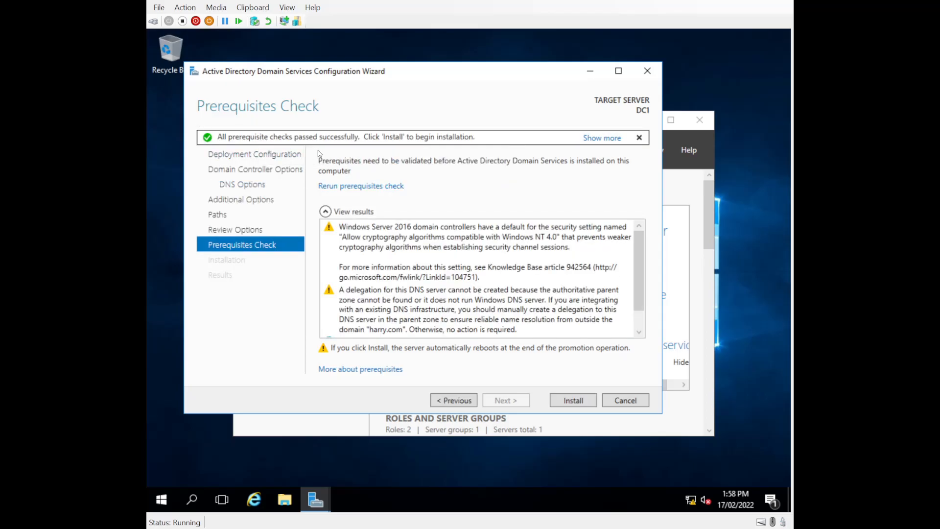
pyautogui.click(562, 401)
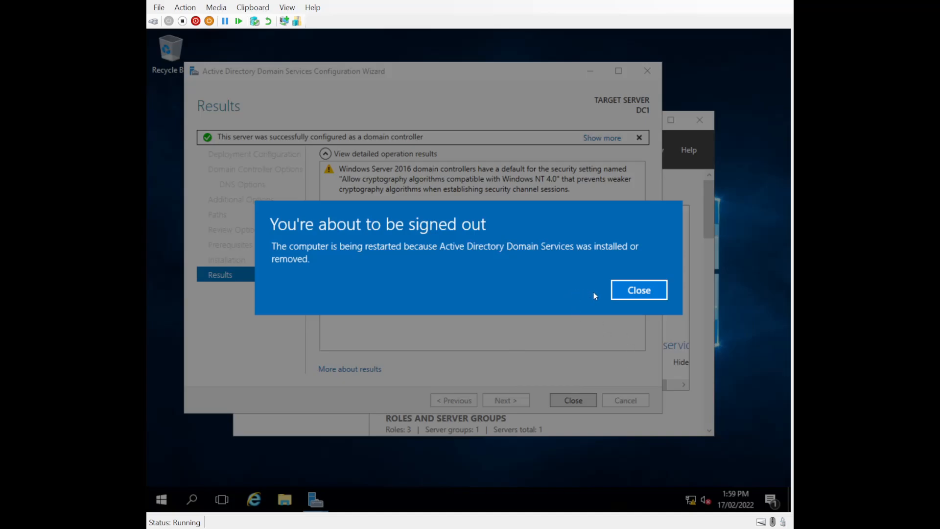
# - Close the sign-out notice so DC1 restarts
pyautogui.click(627, 293)
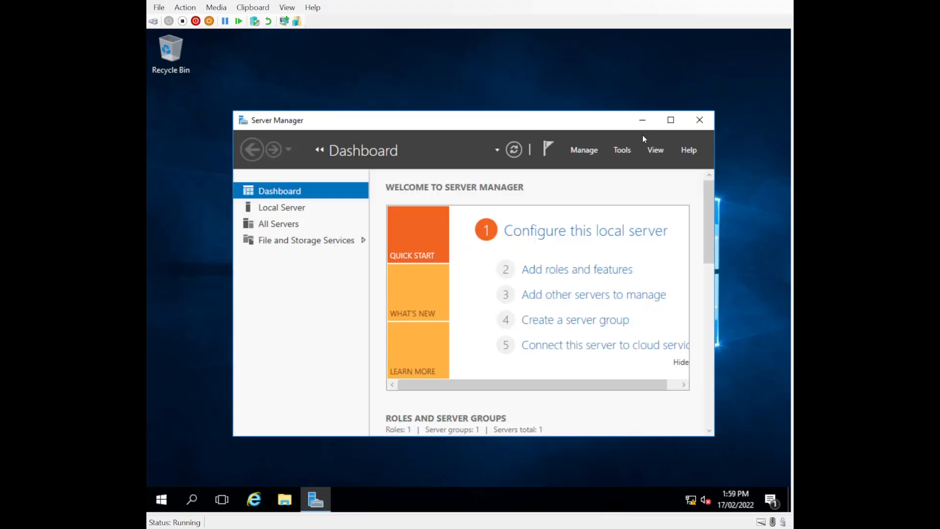
# - Maximise Server Manager and start a role-based Add Roles and Features install targeting DC2
pyautogui.click(670, 120)
pyautogui.click(698, 63)
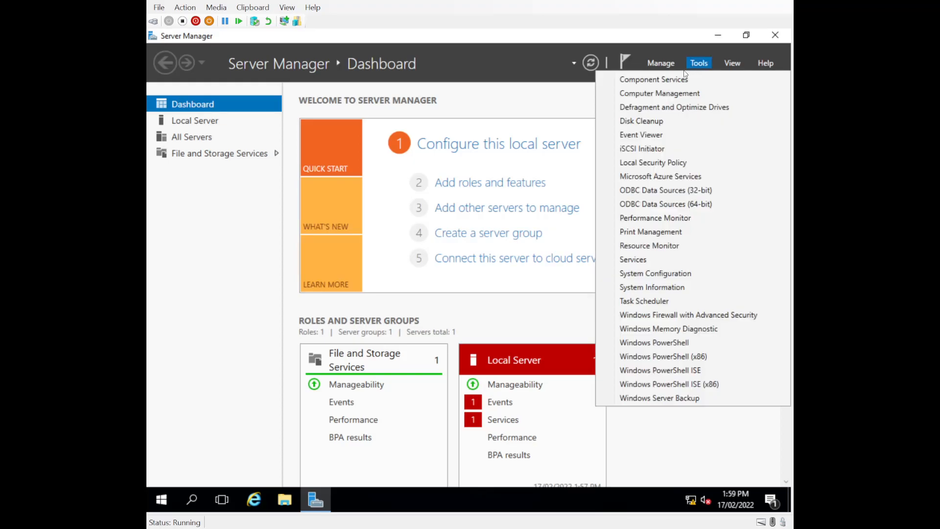
pyautogui.click(661, 63)
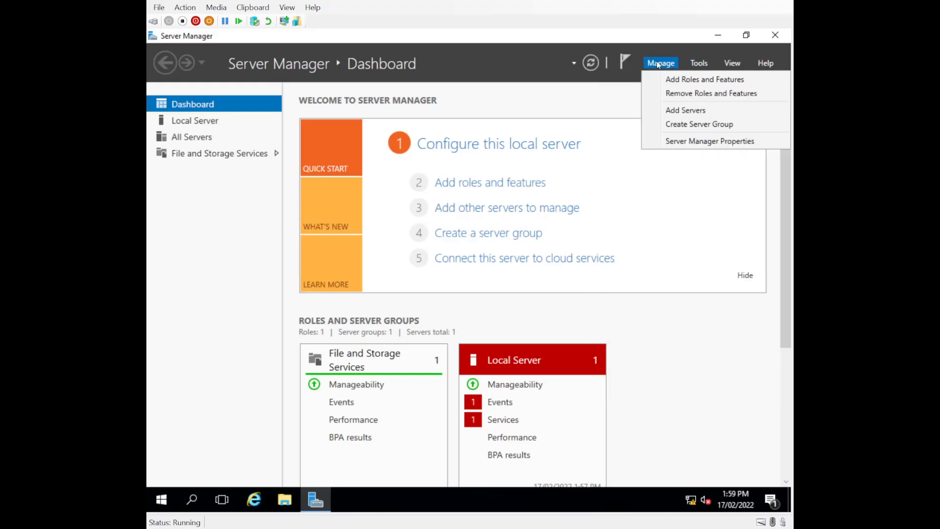
pyautogui.click(676, 80)
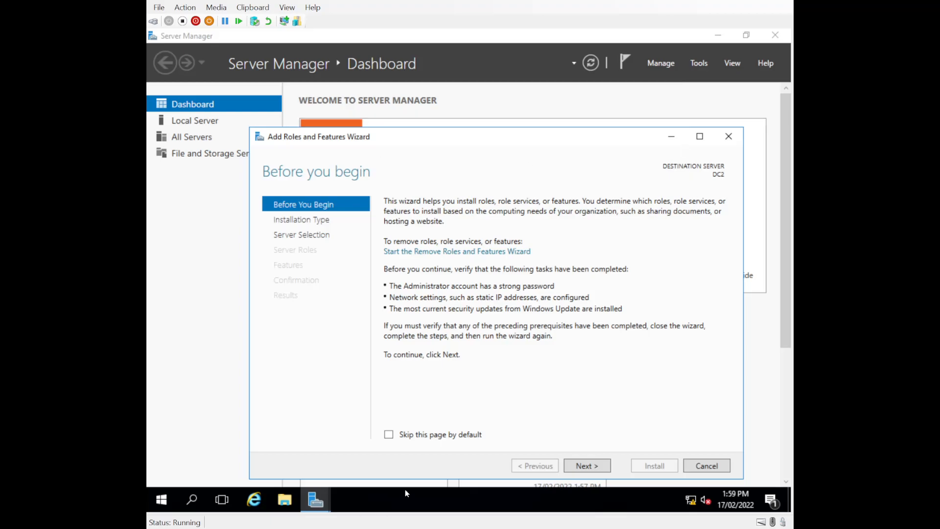
pyautogui.click(585, 468)
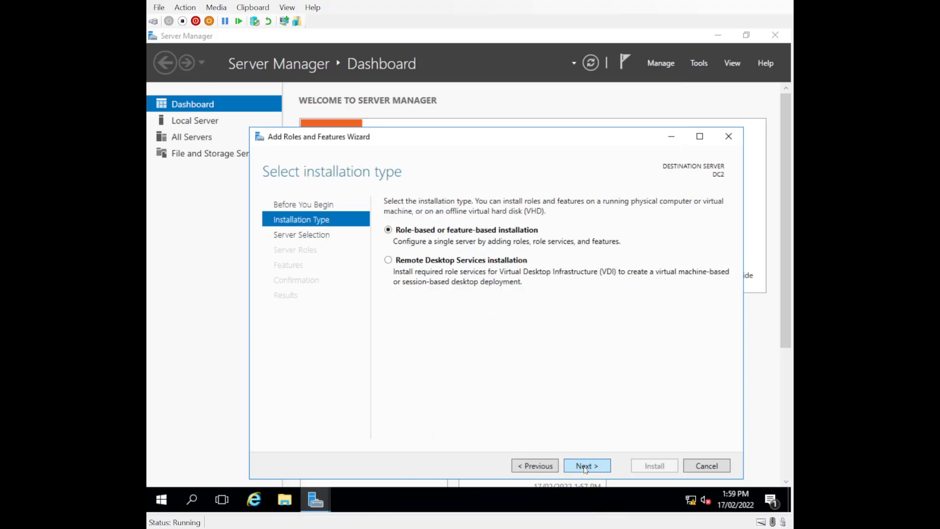
pyautogui.click(586, 468)
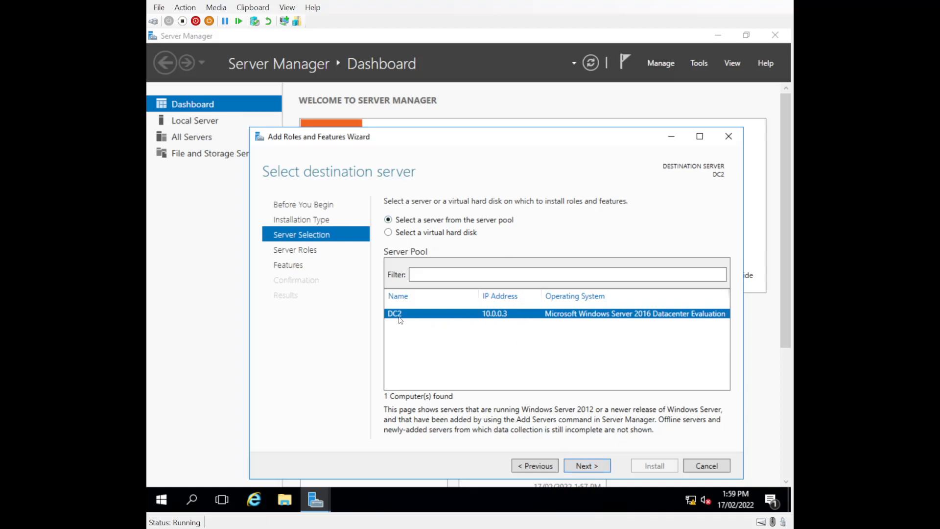
pyautogui.click(585, 465)
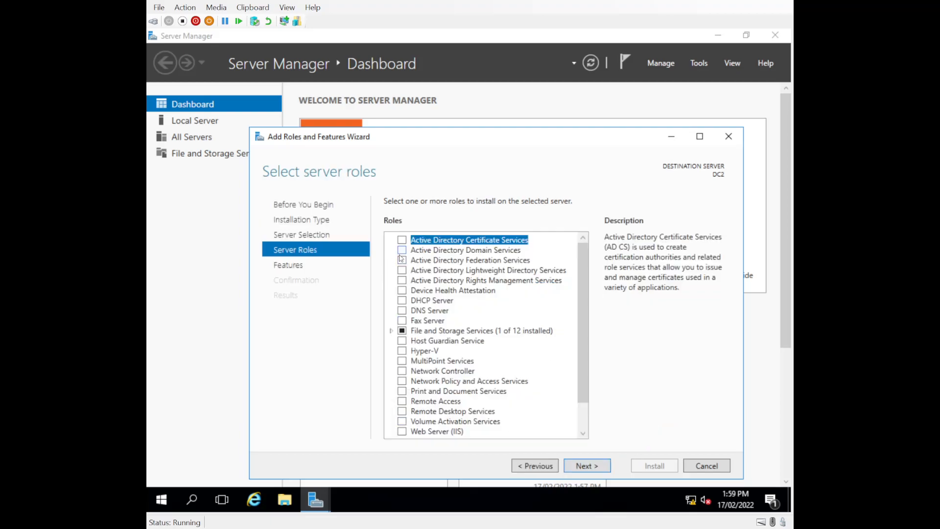
# - Select only Active Directory Domain Services with its required features, install it, and close the wizard
pyautogui.click(403, 260)
pyautogui.click(402, 260)
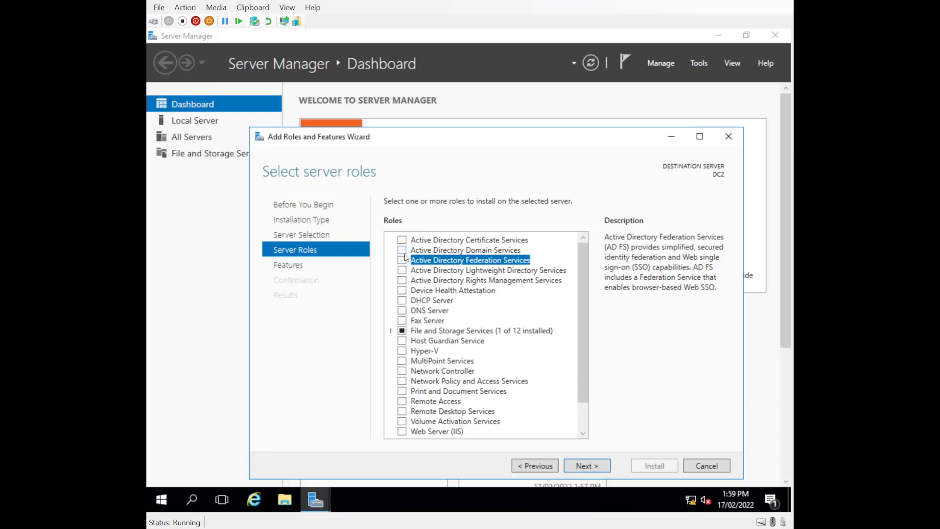
pyautogui.click(402, 250)
pyautogui.click(541, 420)
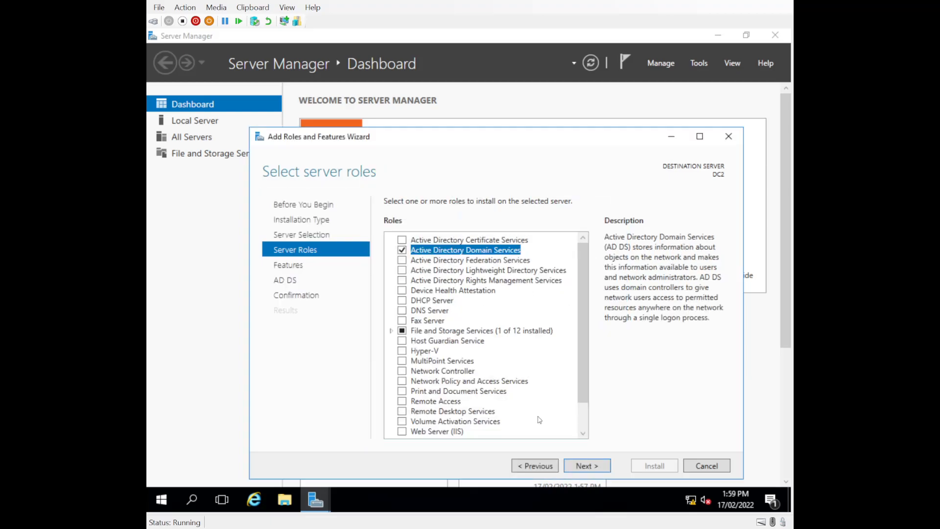
pyautogui.click(583, 467)
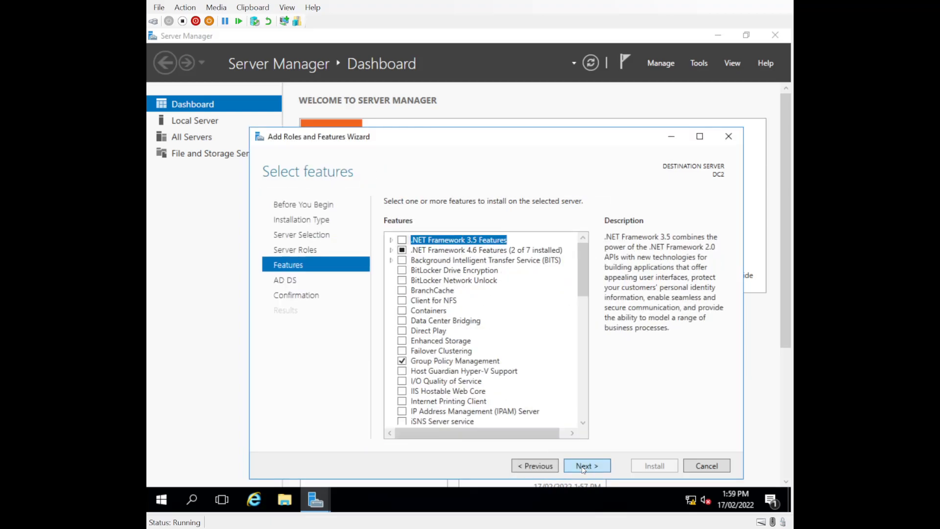
pyautogui.click(584, 466)
pyautogui.click(584, 466)
pyautogui.click(661, 466)
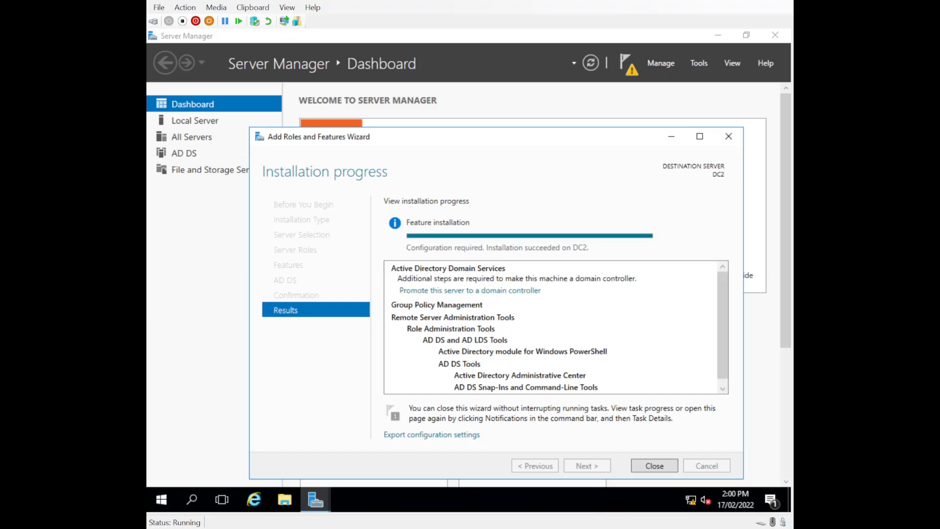
pyautogui.click(663, 467)
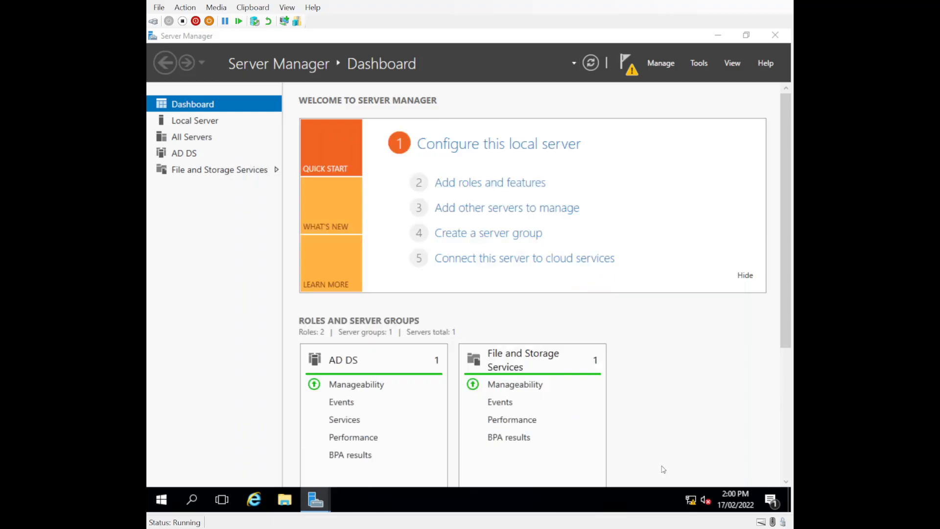
# - Open DC2's promotion wizard and choose adding a new domain to an existing forest
pyautogui.click(629, 61)
pyautogui.click(509, 141)
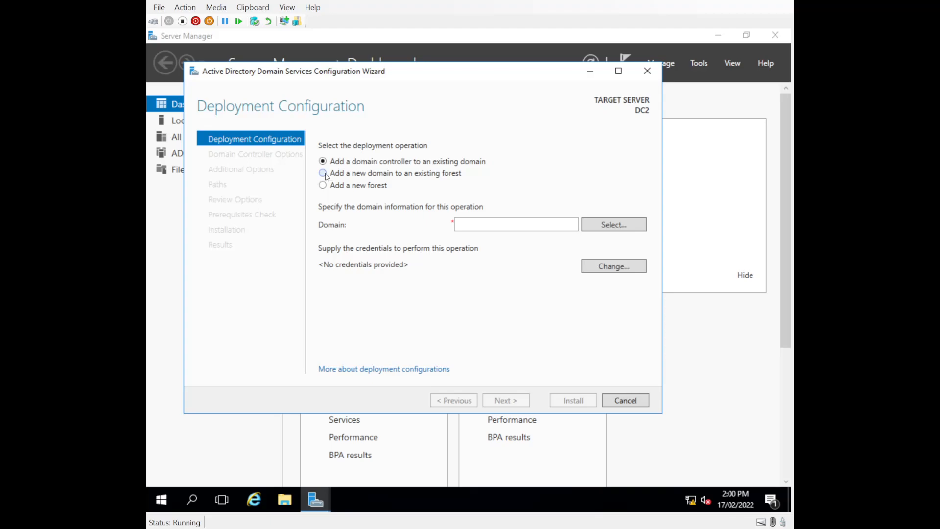
pyautogui.click(325, 175)
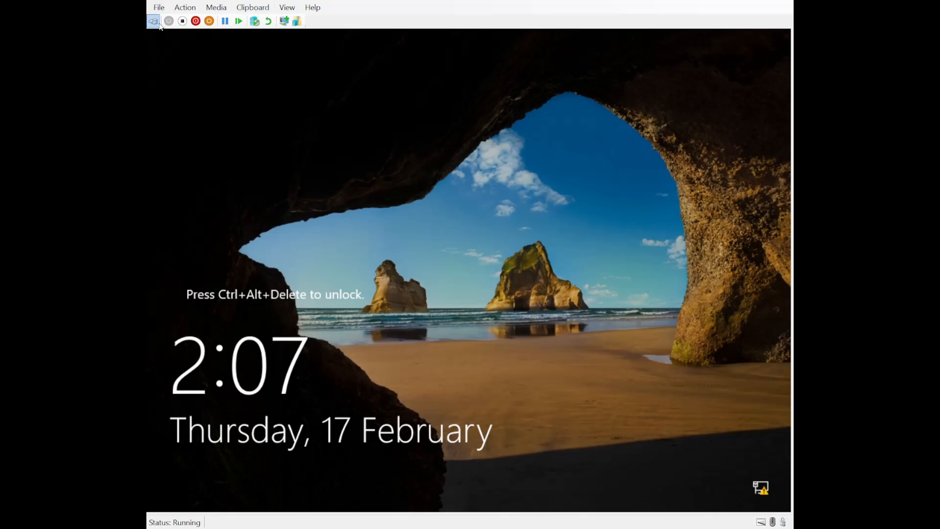
# - Sign in to the restarted server with the domain administrator's password
pyautogui.click(154, 21)
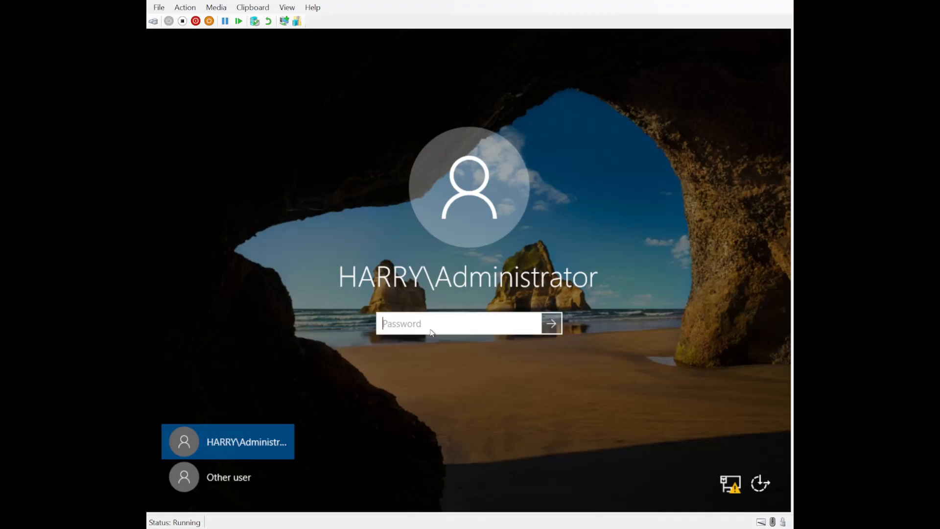
pyautogui.write('••••••••••')
pyautogui.press('Return')
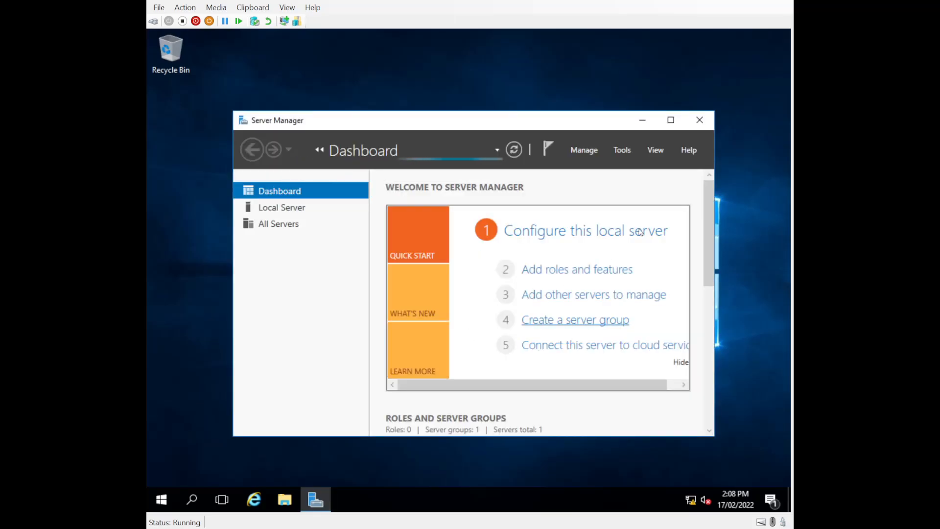
# - Move and enlarge the Server Manager window to view the AD DS and DNS role tiles
pyautogui.moveTo(565, 120); pyautogui.dragTo(519, 58)
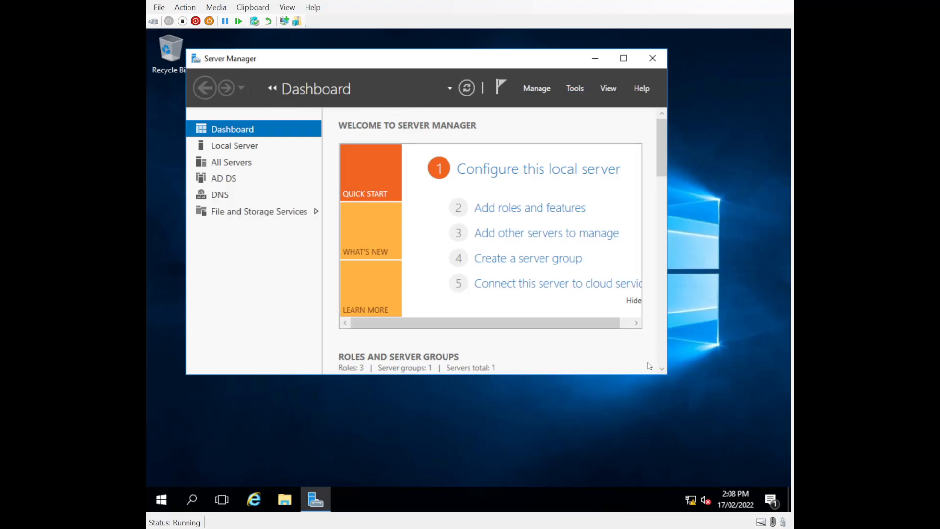
pyautogui.moveTo(666, 375); pyautogui.dragTo(733, 448)
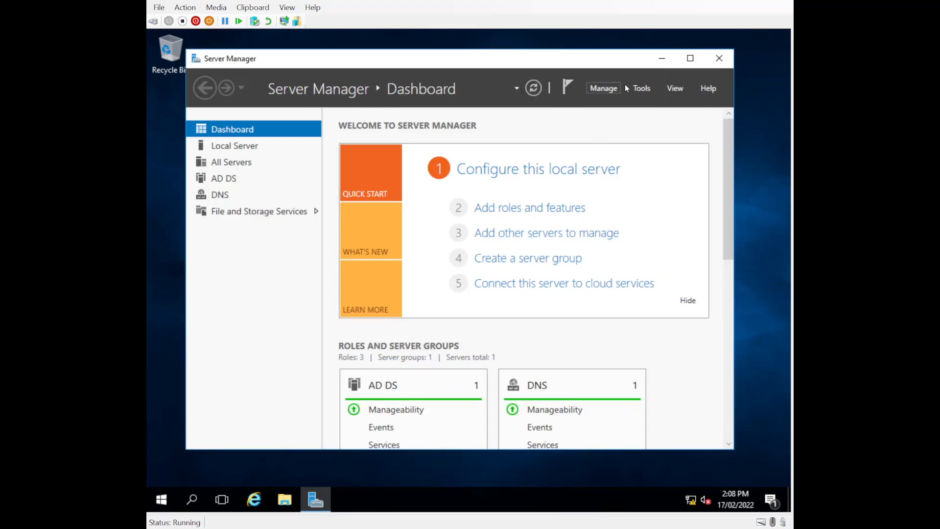
pyautogui.click(640, 91)
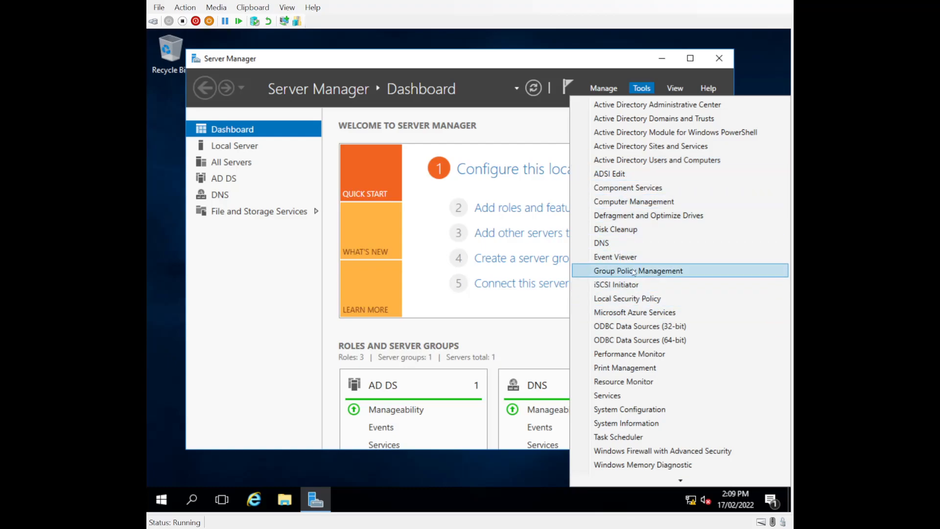
pyautogui.click(479, 64)
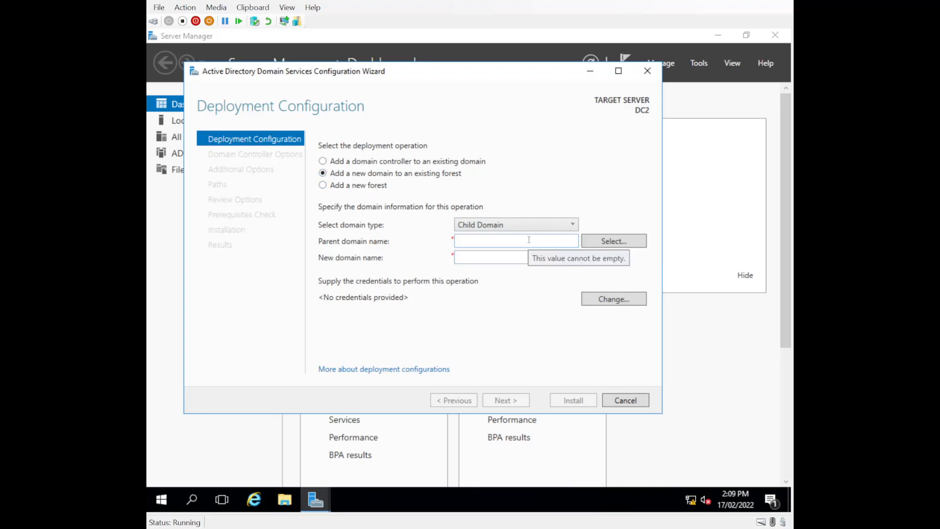
# - Switch the deployment to adding a domain controller to an existing domain
pyautogui.click(610, 242)
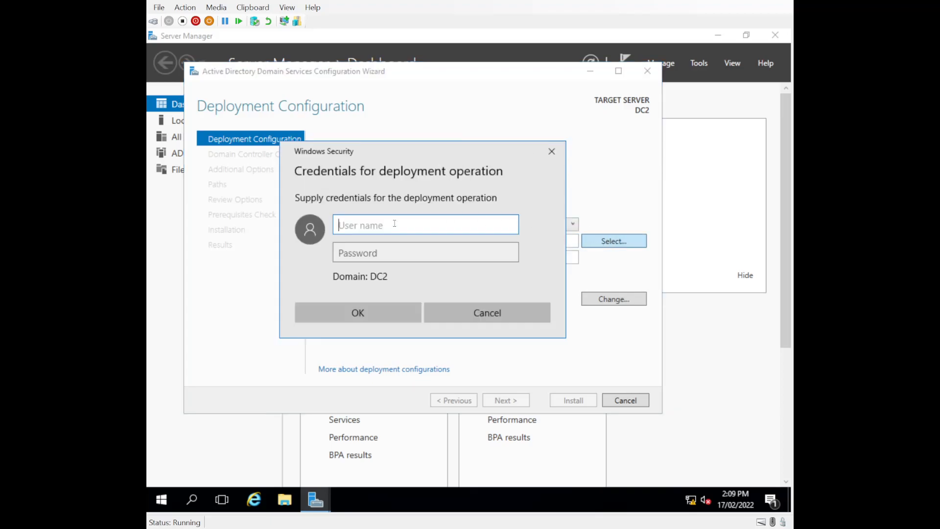
pyautogui.click(471, 320)
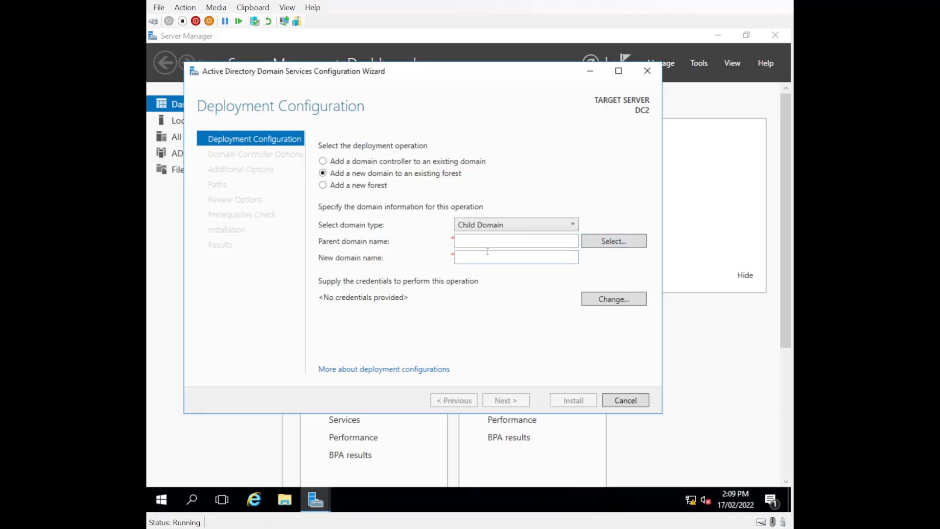
pyautogui.click(536, 228)
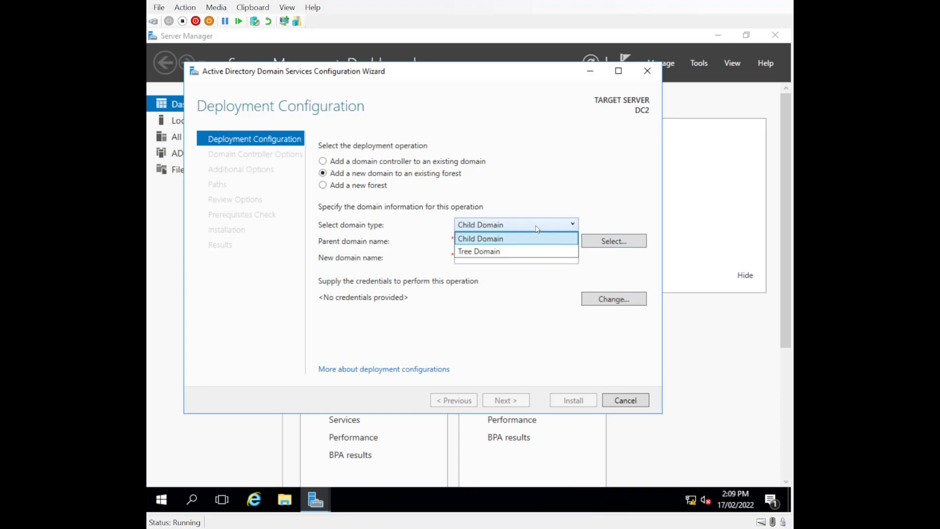
pyautogui.click(550, 189)
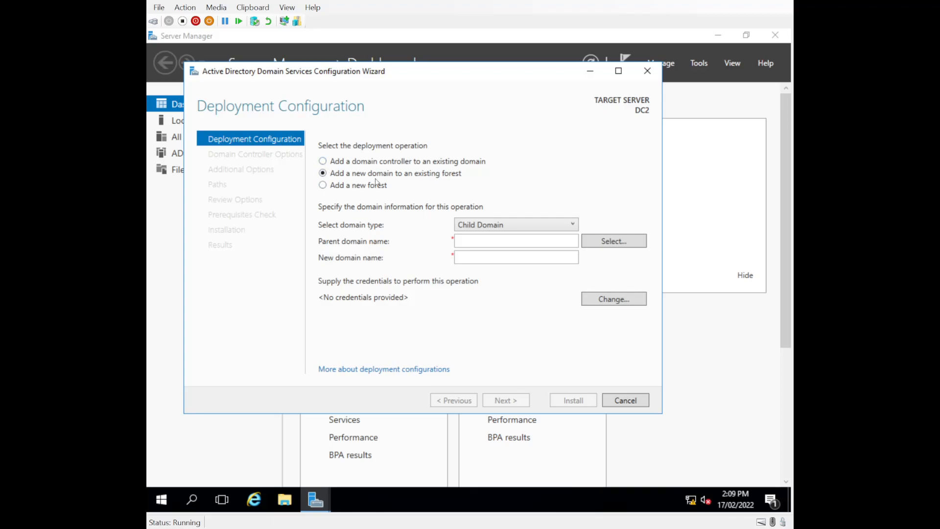
pyautogui.click(322, 162)
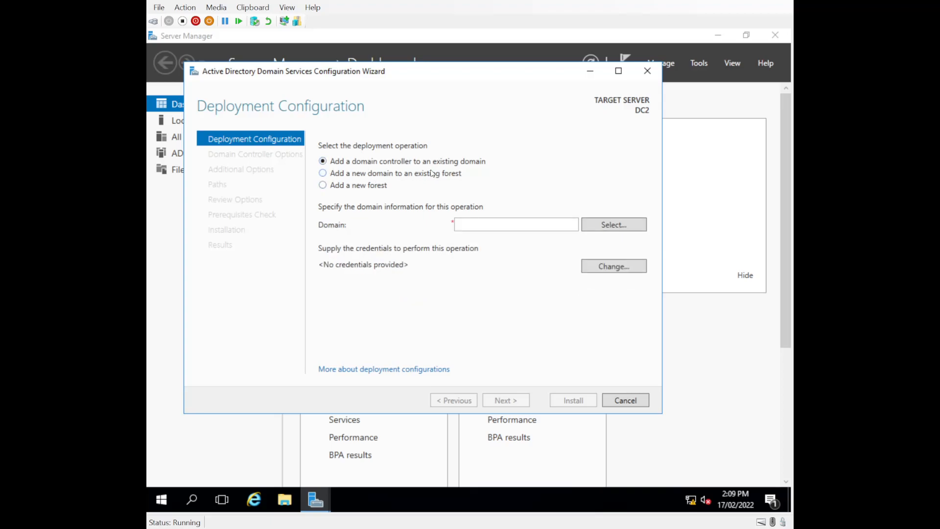
pyautogui.click(620, 226)
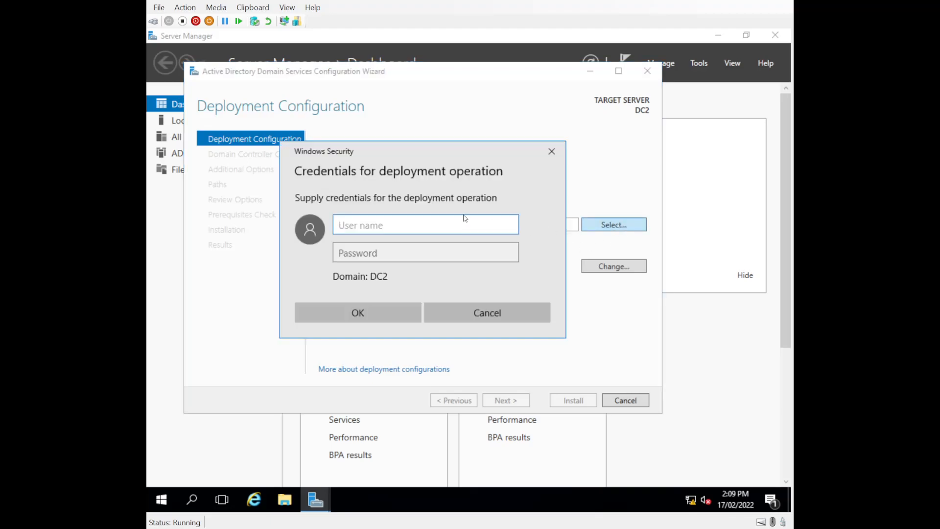
pyautogui.click(460, 309)
# - Enter harry.com as the domain and begin typing Administrator in the credentials prompt
pyautogui.click(515, 226)
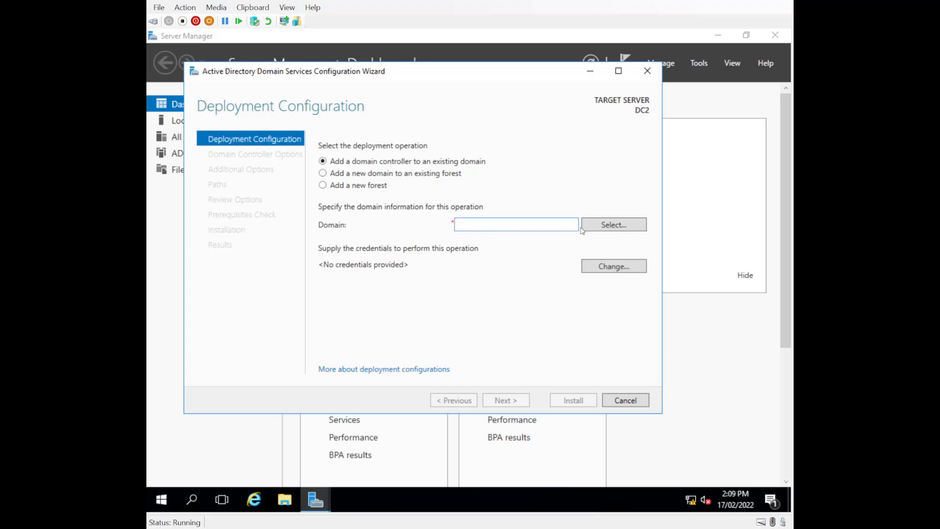
pyautogui.write('harry.com')
pyautogui.click(602, 226)
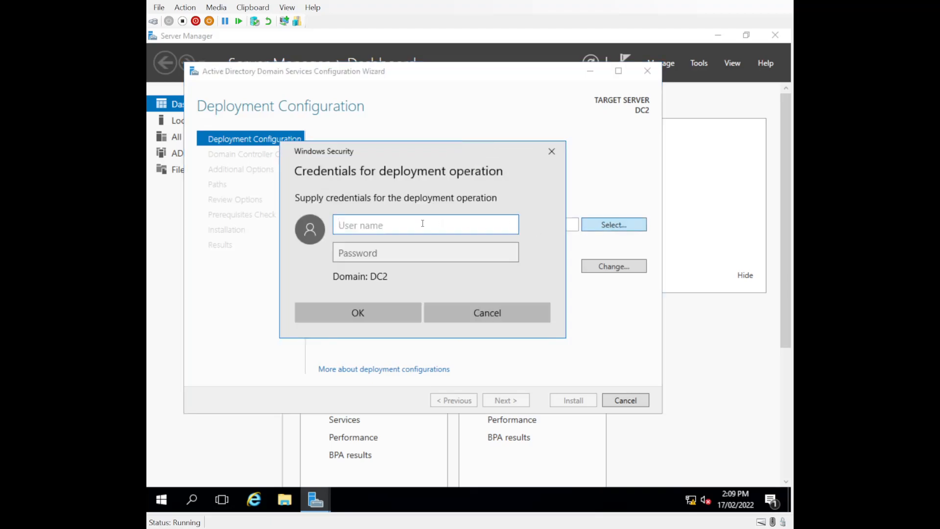
pyautogui.click(460, 316)
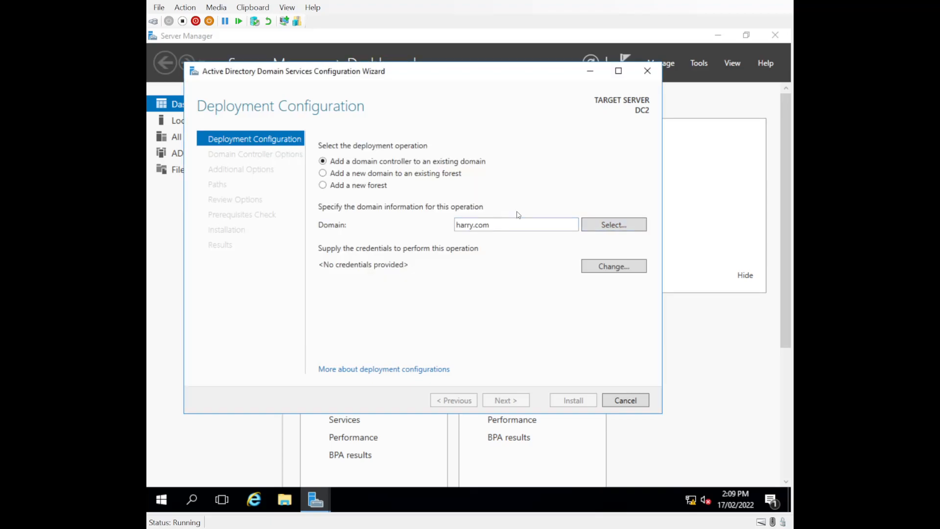
pyautogui.doubleClick(518, 228)
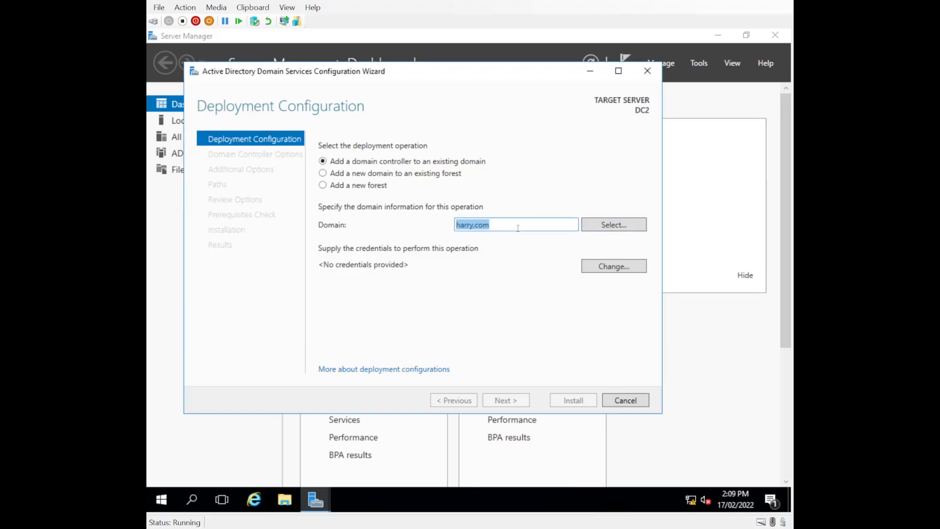
pyautogui.click(611, 230)
pyautogui.write('Administra')
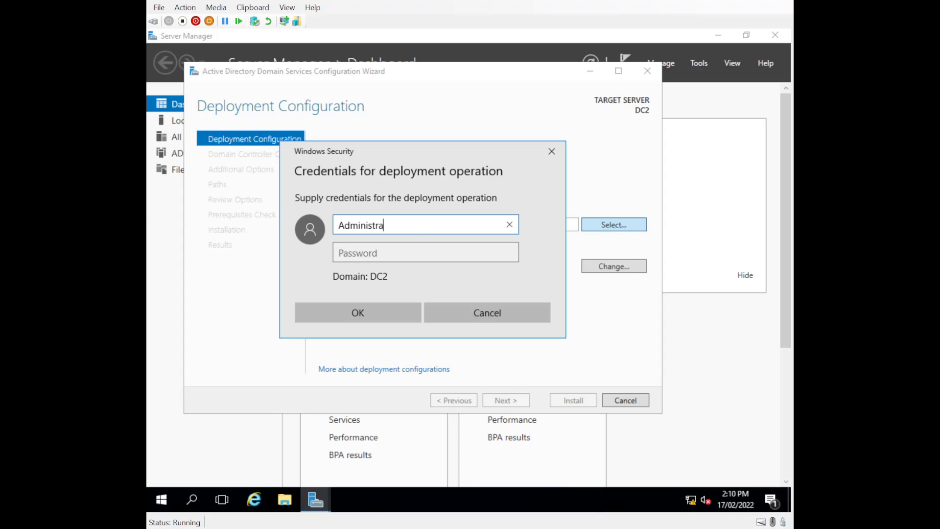
# - Submit the entered credentials, then open the domain picker and credentials prompt without changing anything
pyautogui.write('tor')
pyautogui.press('Return')
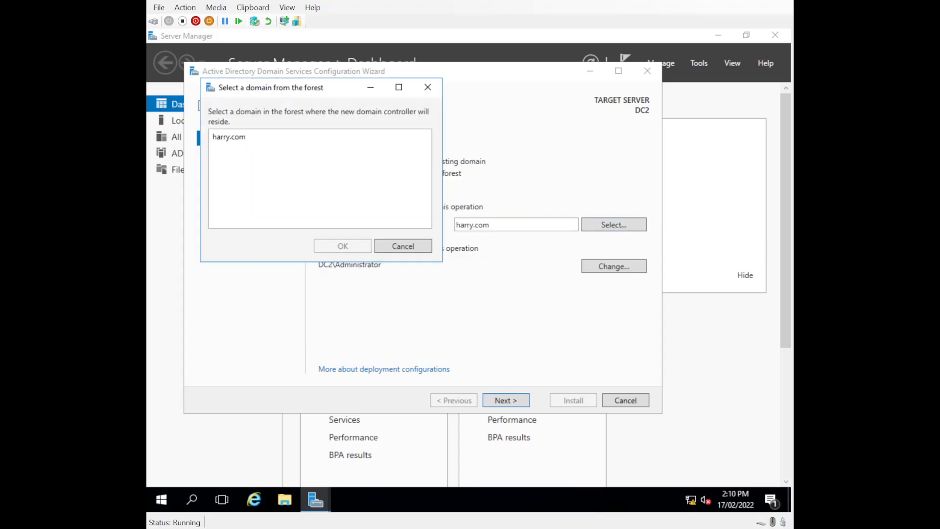
pyautogui.click(405, 248)
pyautogui.click(609, 226)
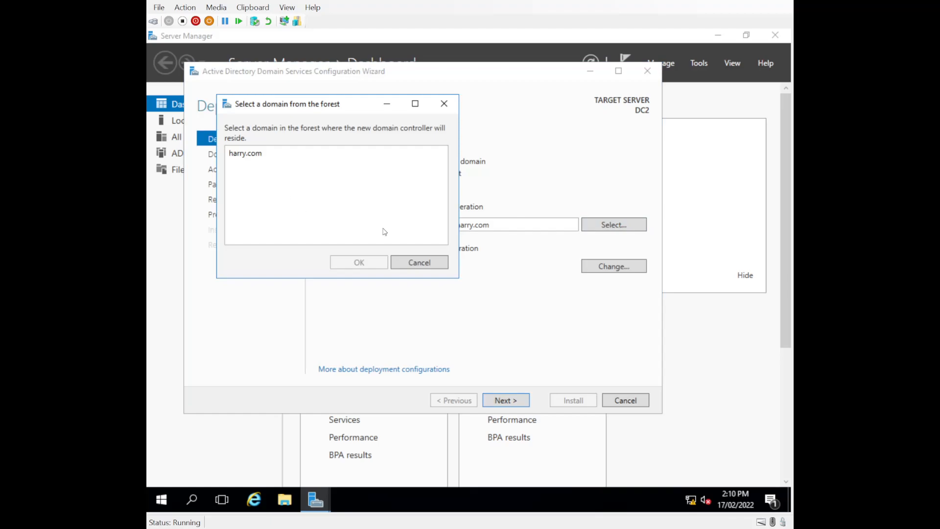
pyautogui.click(411, 265)
pyautogui.doubleClick(484, 226)
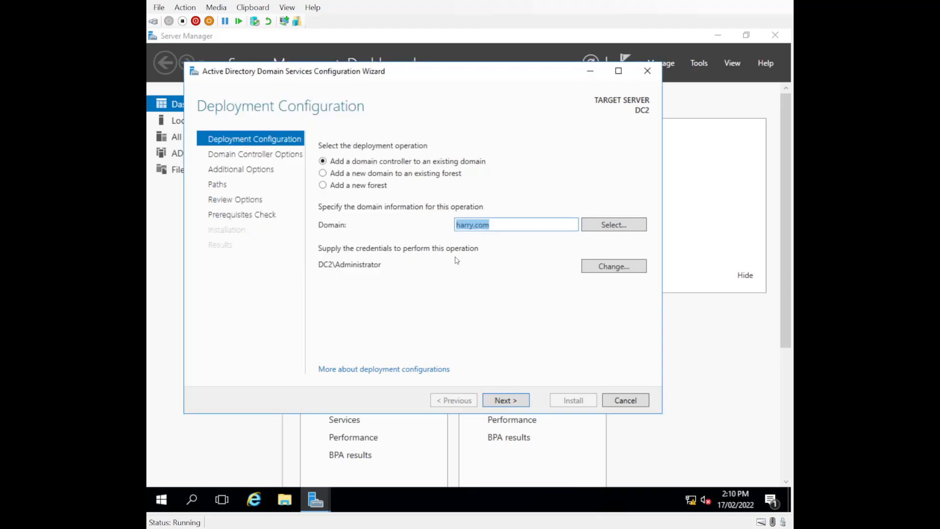
pyautogui.click(603, 269)
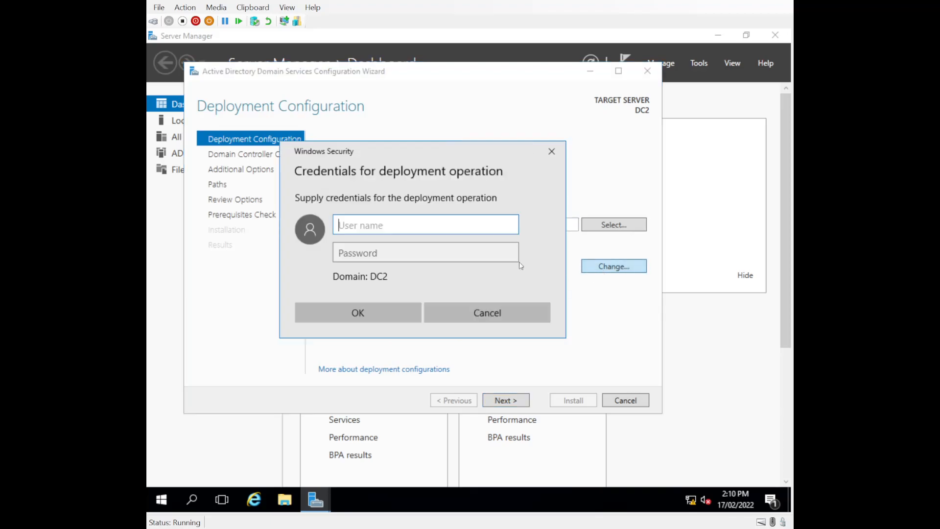
pyautogui.click(478, 312)
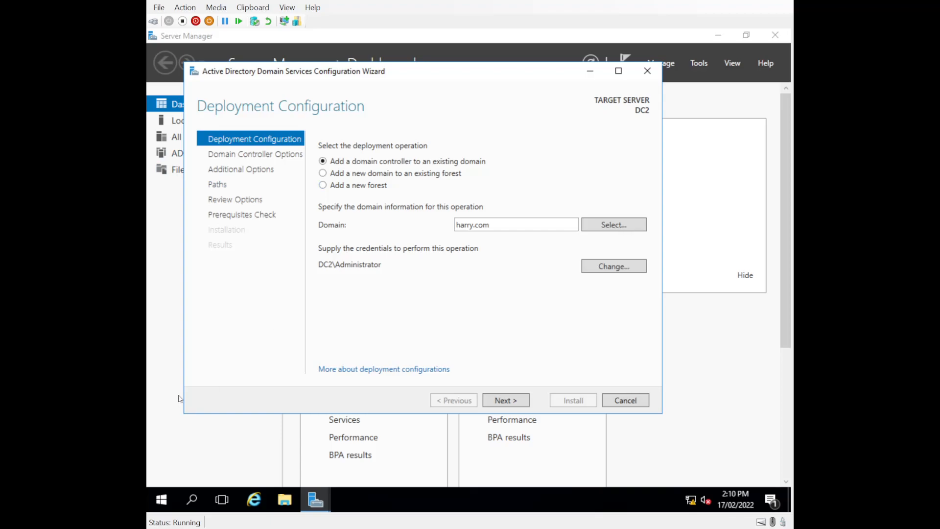
pyautogui.click(514, 405)
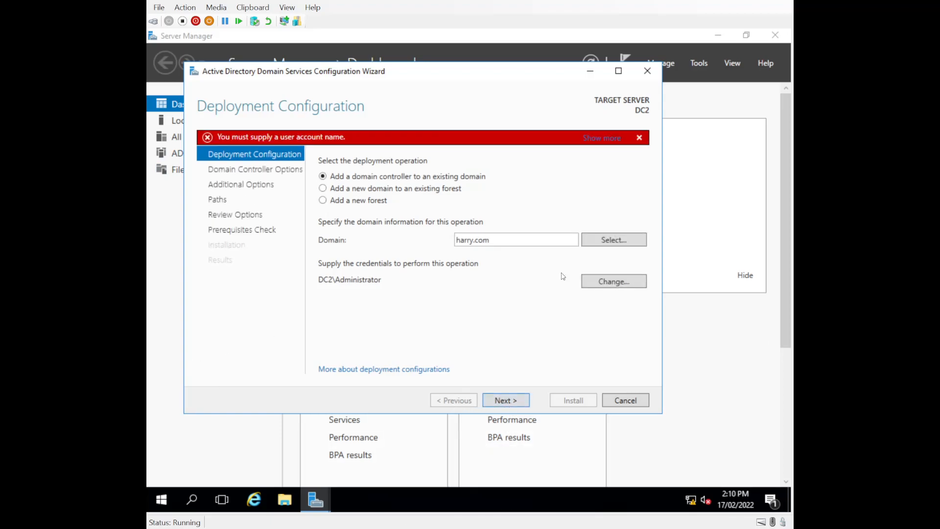
pyautogui.click(606, 283)
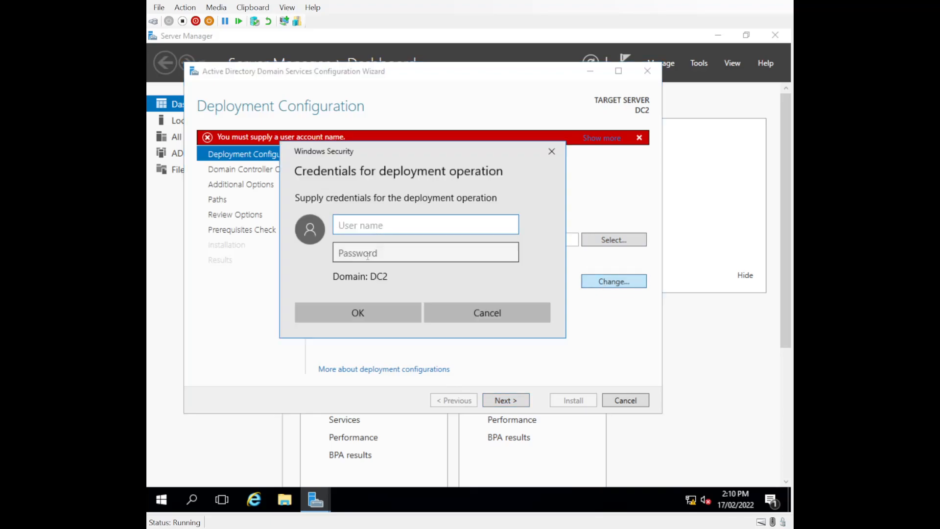
pyautogui.click(485, 313)
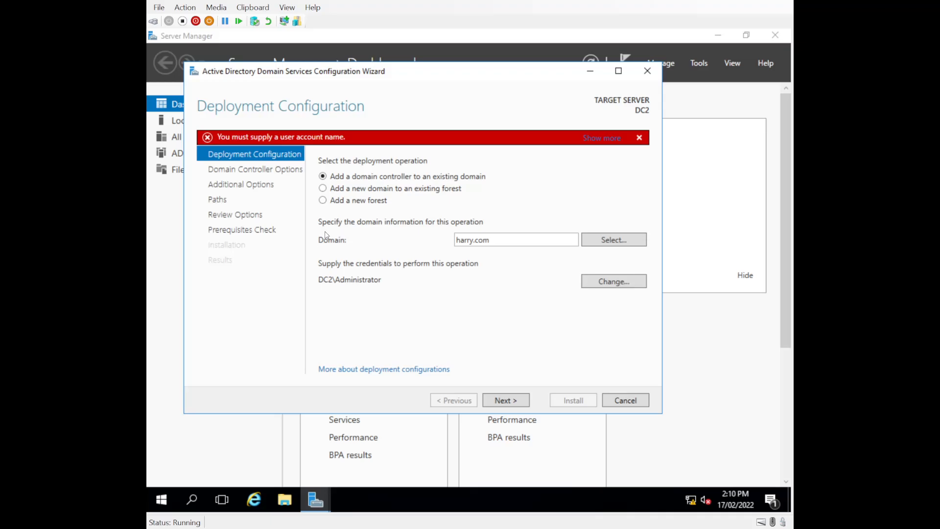
# - Select harry.com as the target domain from the forest domain list
pyautogui.click(613, 239)
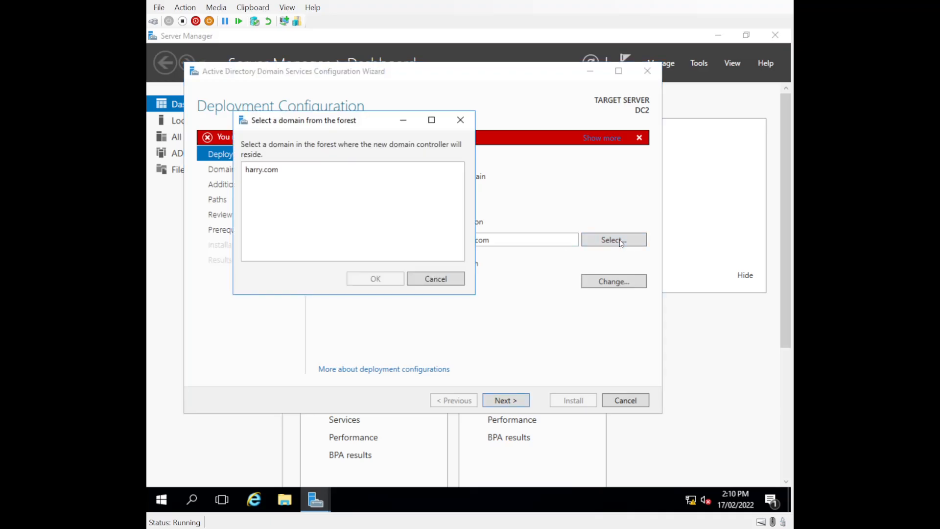
pyautogui.click(291, 176)
pyautogui.click(374, 275)
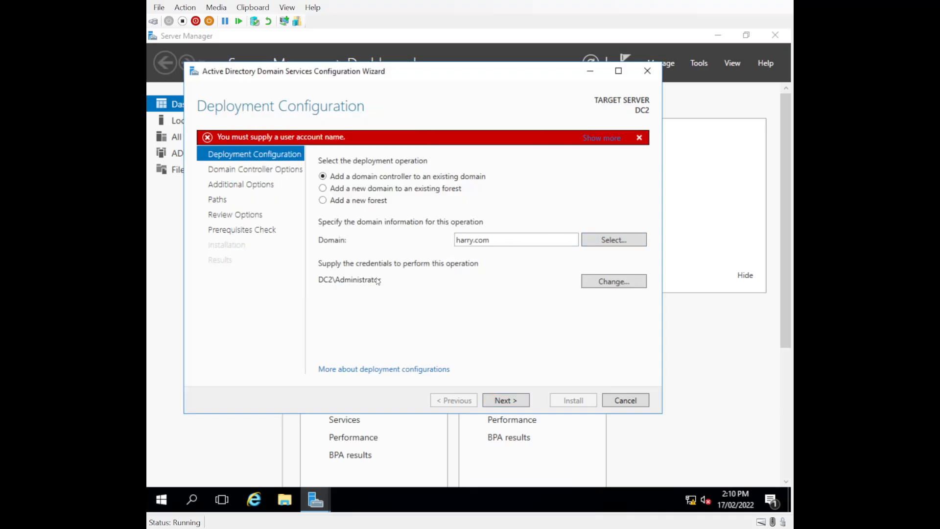
pyautogui.click(607, 284)
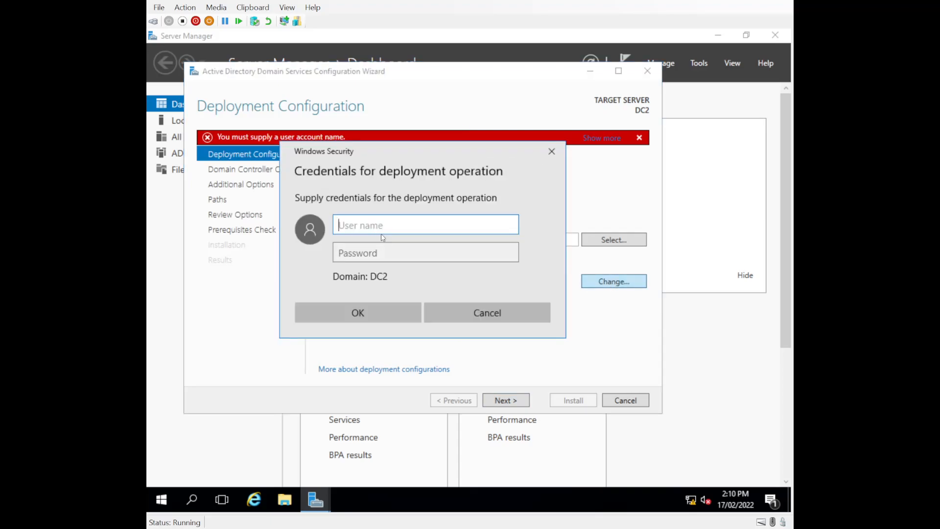
pyautogui.click(490, 313)
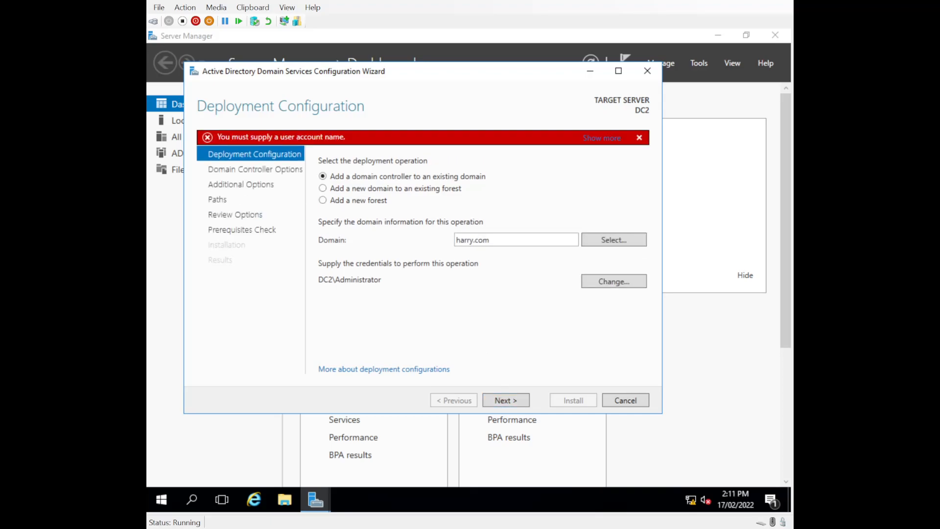
pyautogui.click(610, 242)
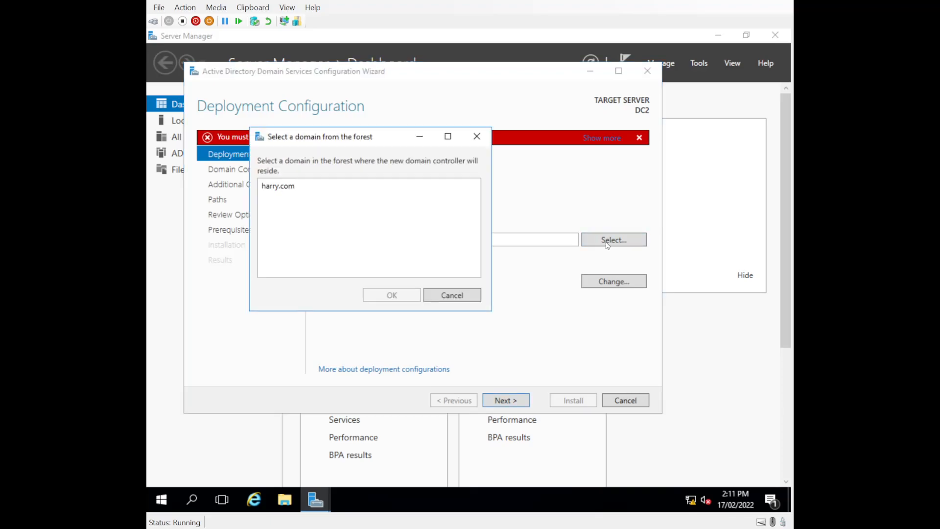
pyautogui.click(273, 191)
pyautogui.click(387, 295)
# - Change the deployment credentials to harry\administrator with its password and continue
pyautogui.click(612, 279)
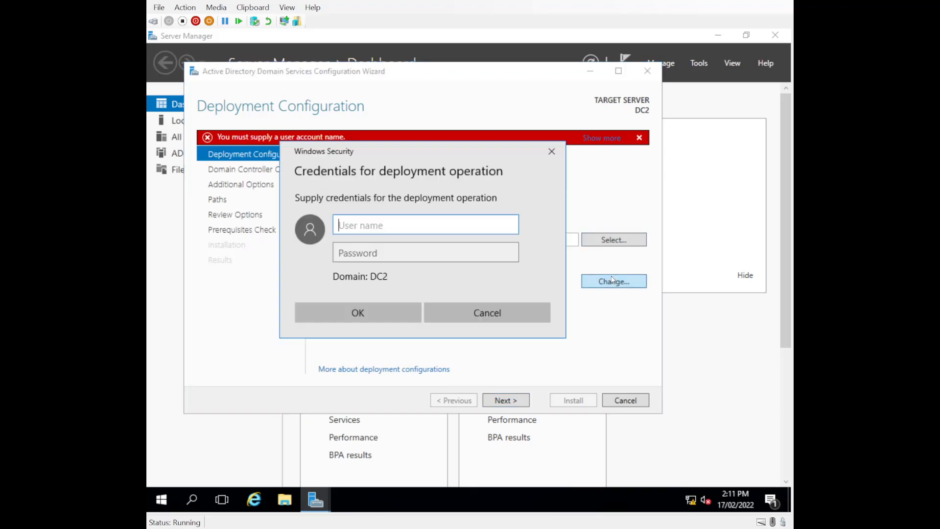
pyautogui.write('harry\\administrator')
pyautogui.press('Tab')
pyautogui.write('•••••••••••')
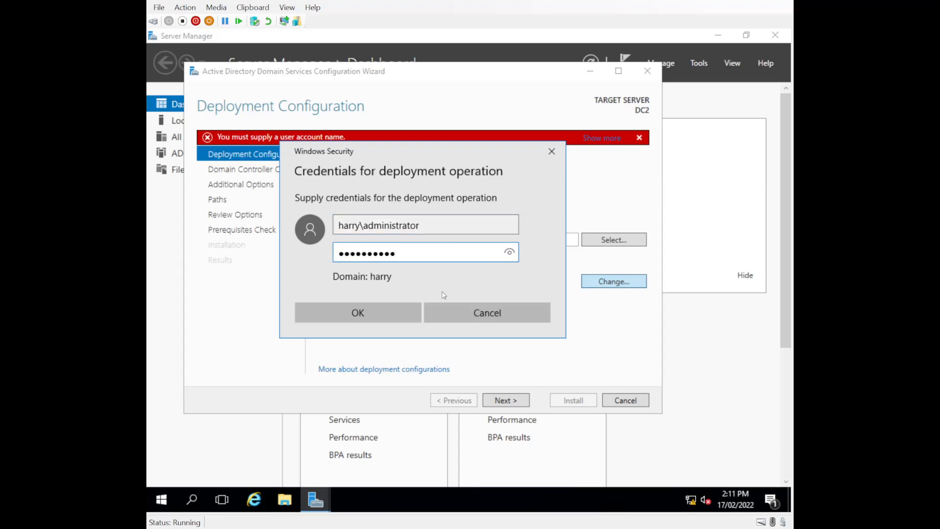
pyautogui.click(371, 310)
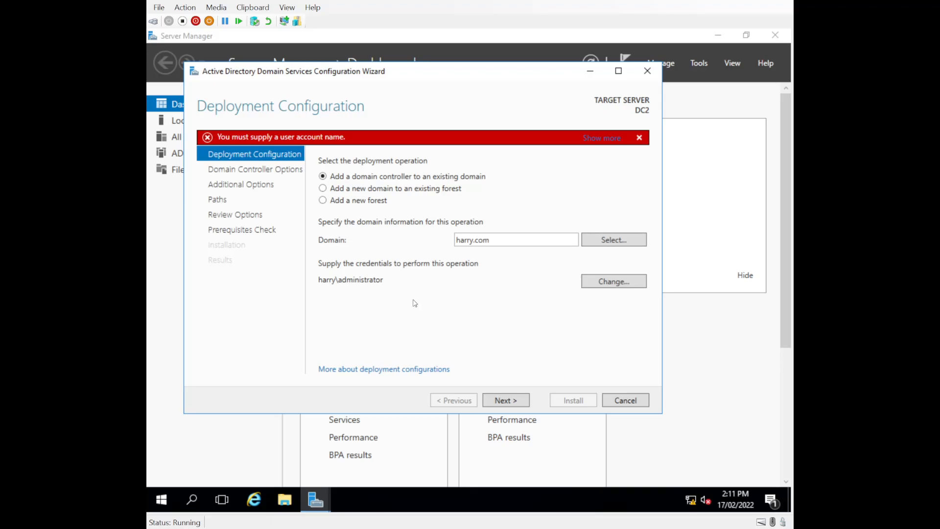
pyautogui.click(498, 401)
# - Enter and confirm the Directory Services Restore Mode password on Domain Controller Options
pyautogui.click(498, 400)
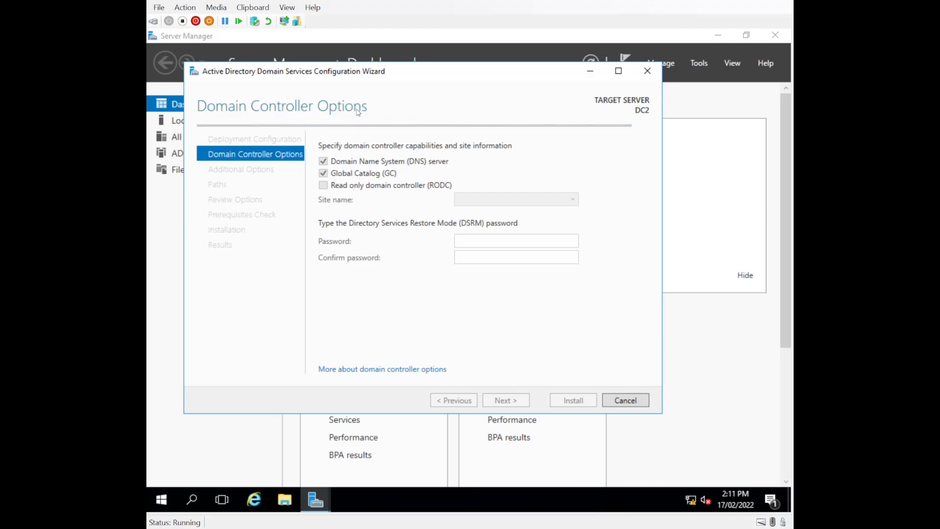
pyautogui.click(513, 239)
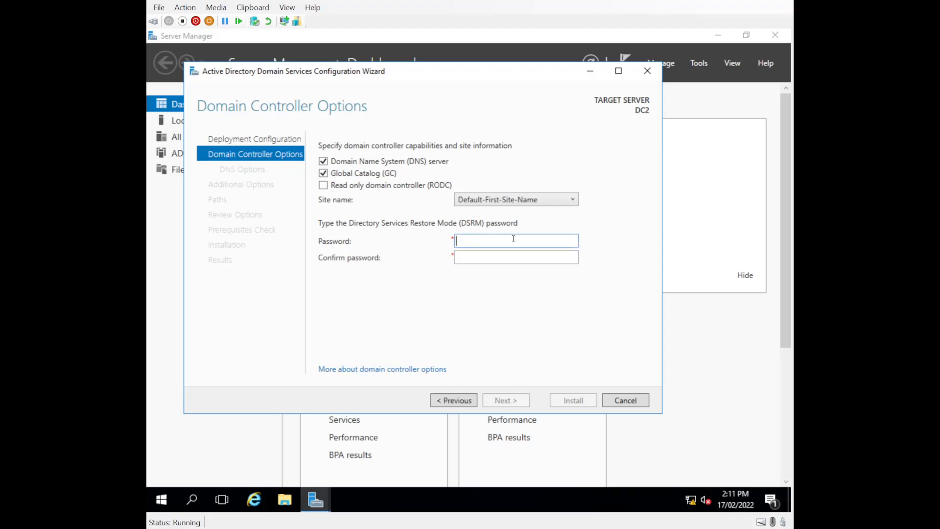
pyautogui.press('Tab')
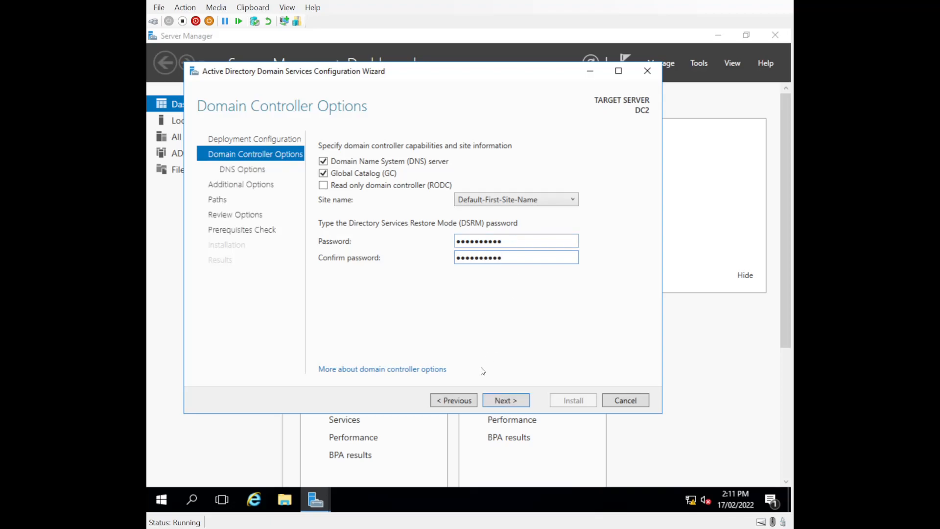
pyautogui.click(487, 399)
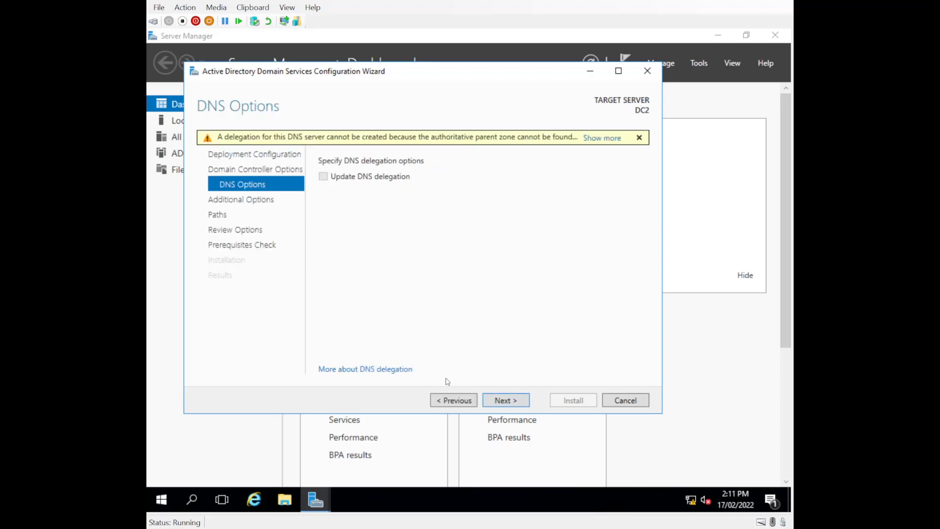
# - Set DC1.harry.com as the replication source on Additional Options
pyautogui.click(493, 401)
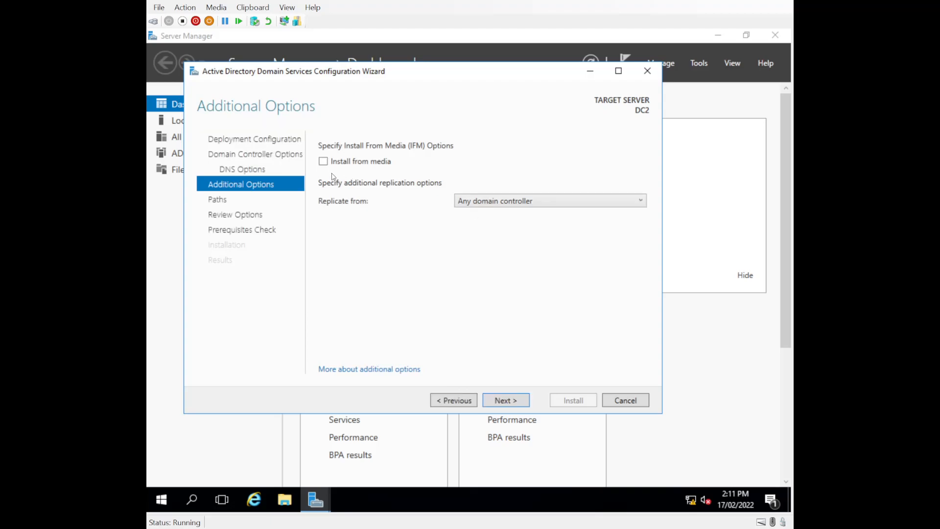
pyautogui.click(497, 207)
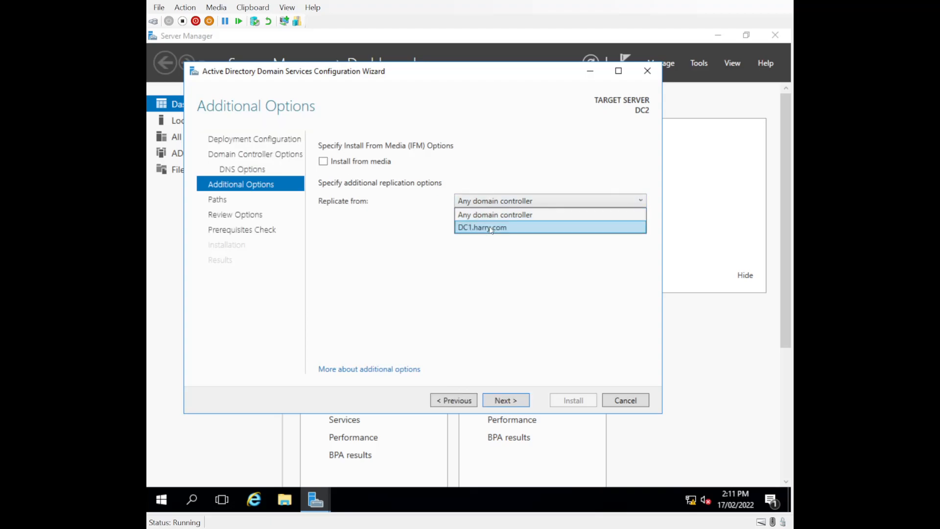
pyautogui.click(389, 261)
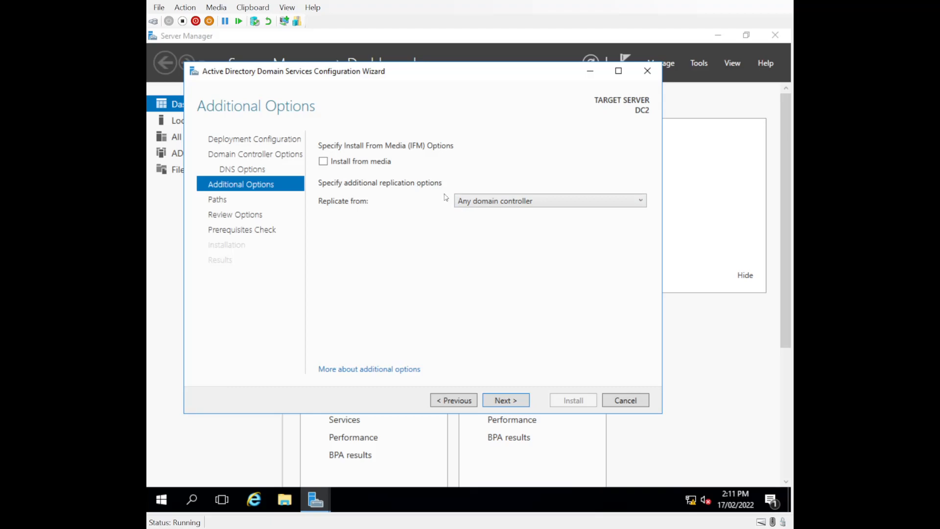
pyautogui.click(491, 204)
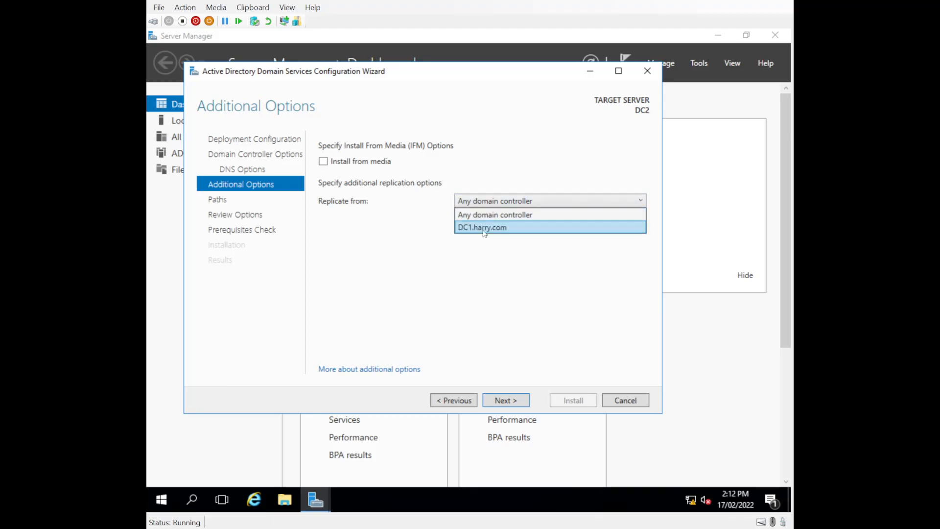
pyautogui.click(484, 228)
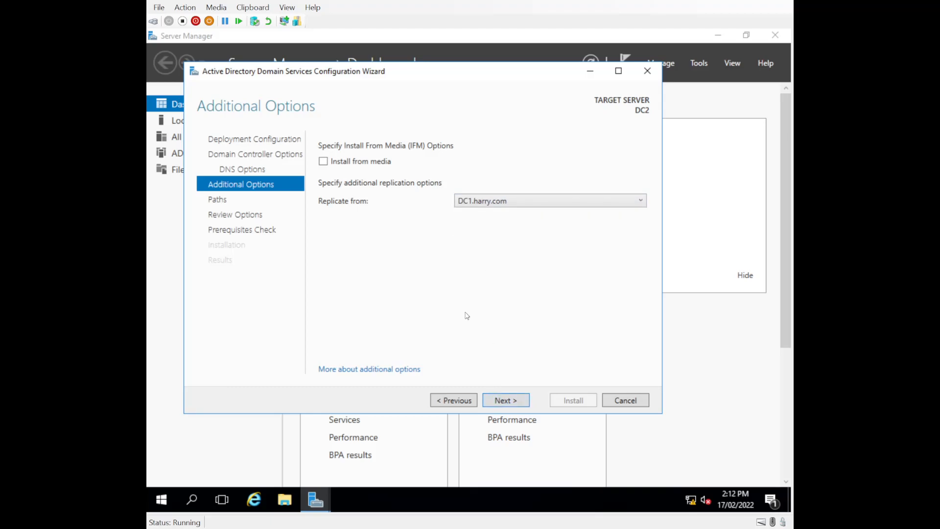
pyautogui.click(512, 401)
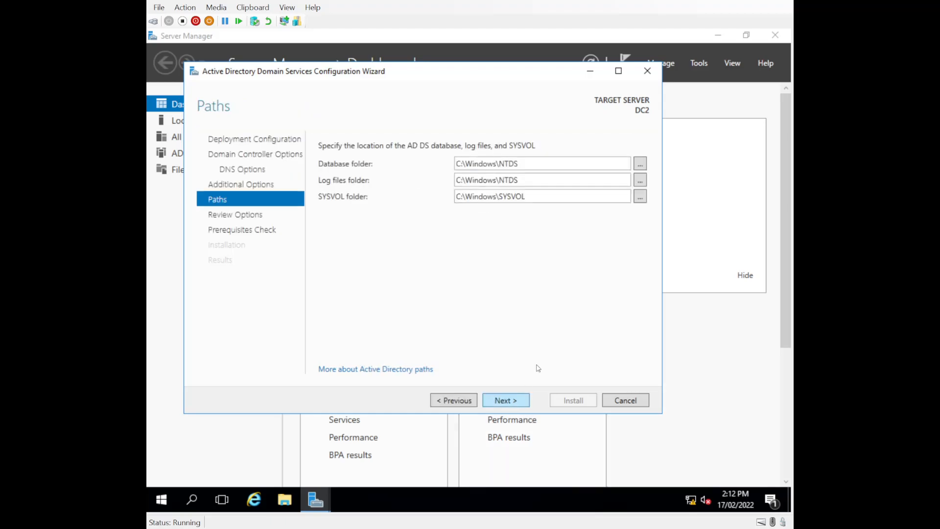
# - View and close the generated deployment PowerShell script, then move past Review Options
pyautogui.click(501, 400)
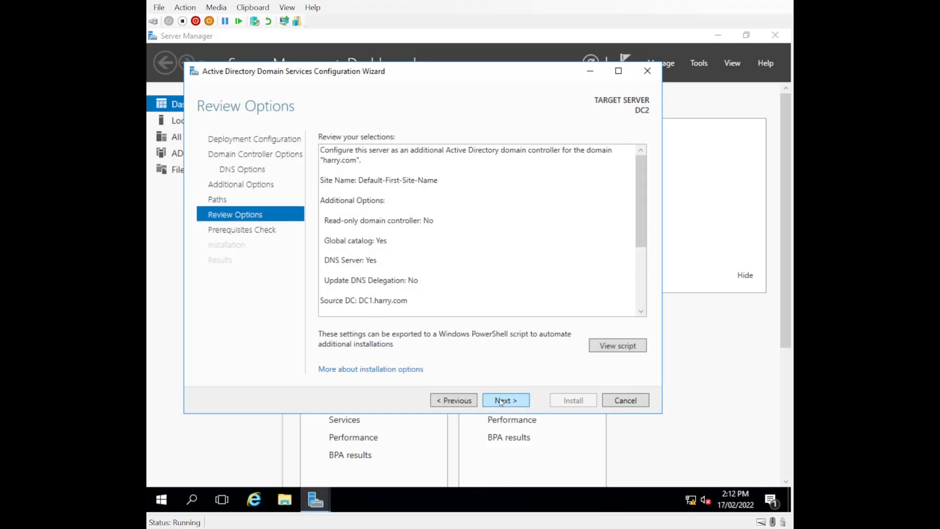
pyautogui.click(608, 348)
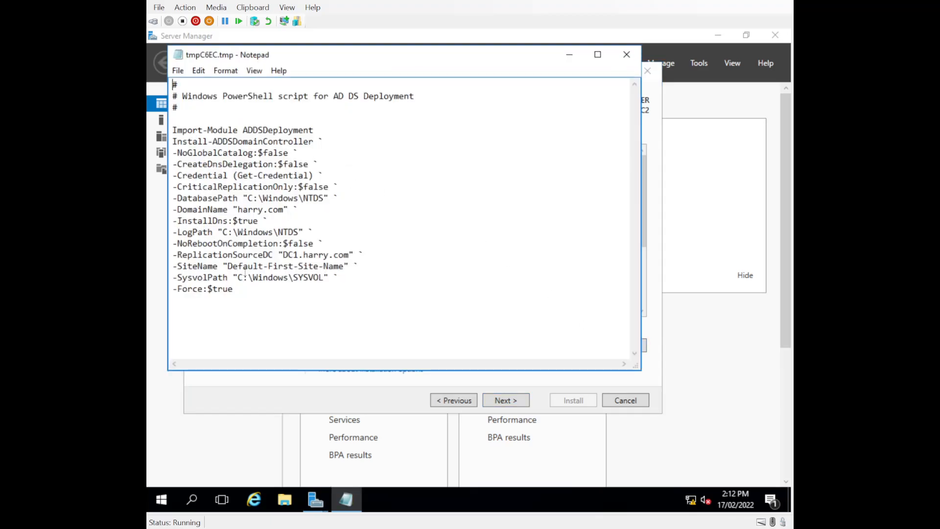
pyautogui.click(626, 55)
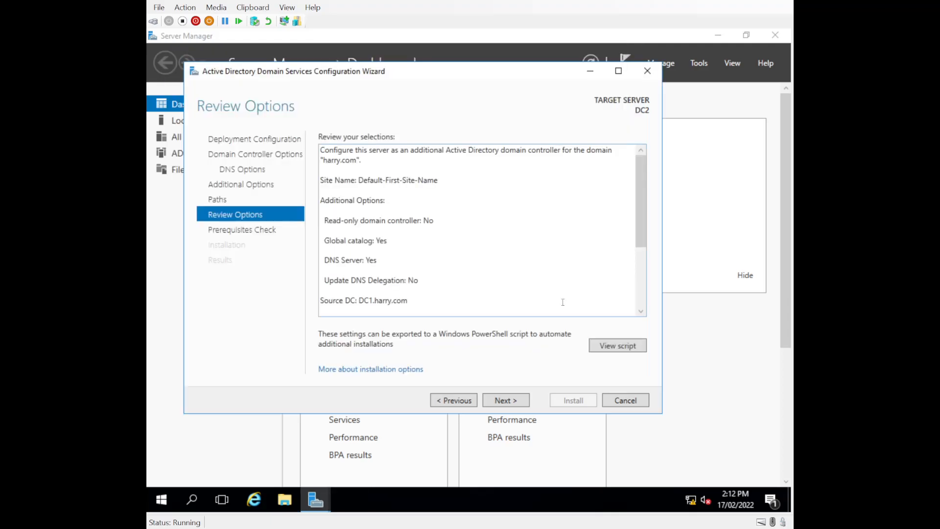
pyautogui.click(499, 400)
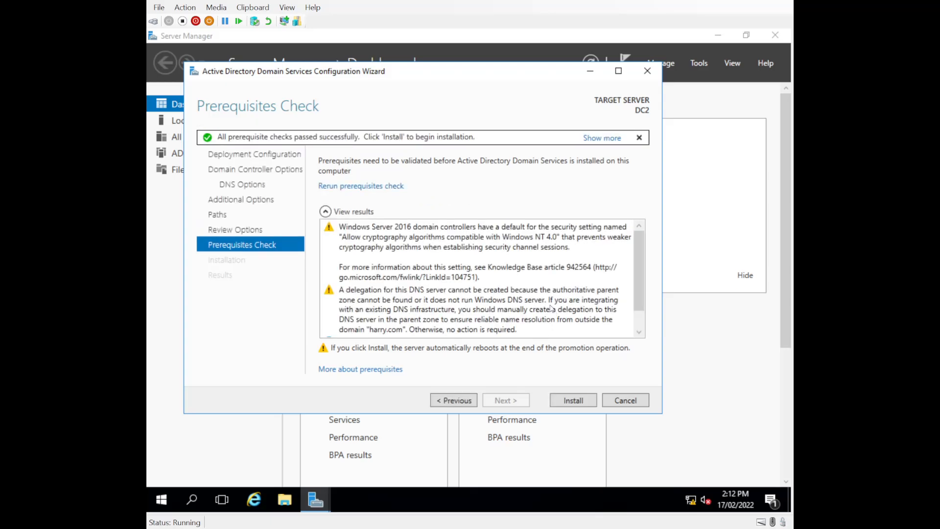
# - Install the domain controller promotion on DC2 and dismiss the sign-out notice
pyautogui.click(571, 403)
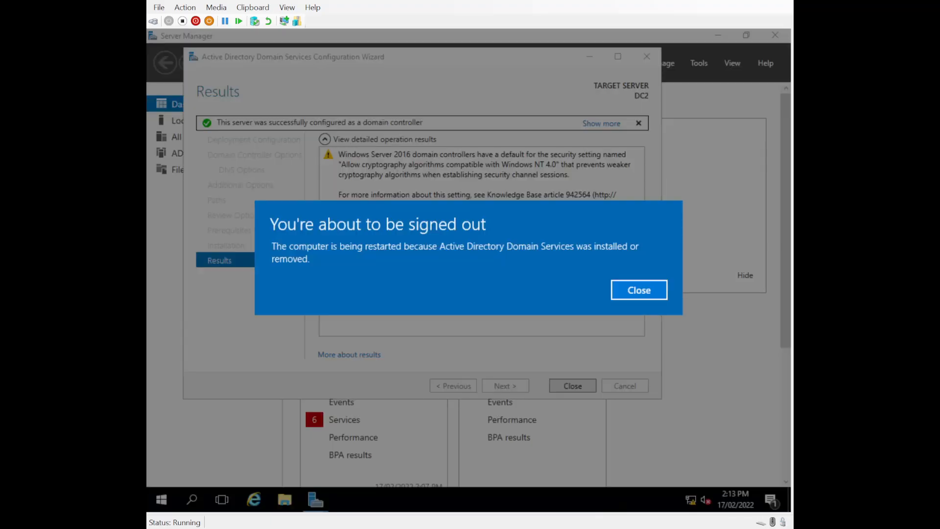
pyautogui.click(639, 289)
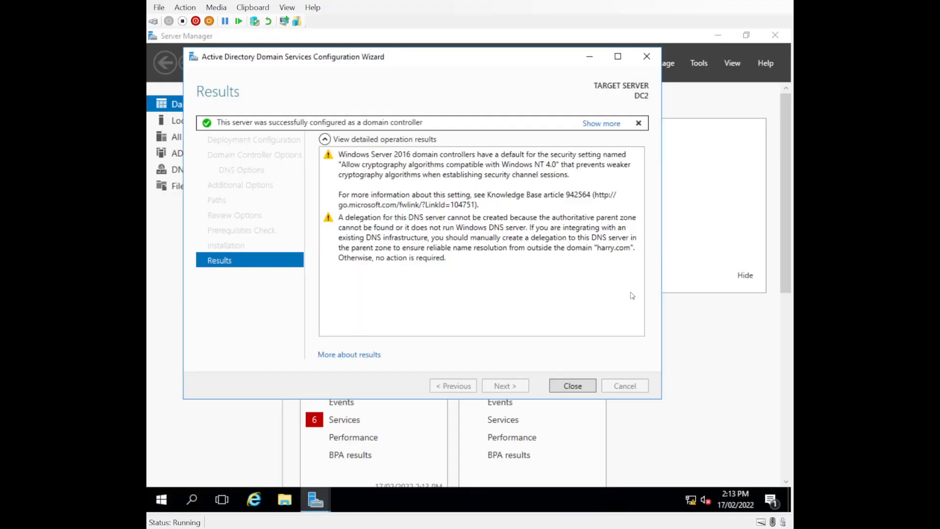
# - Close the wizard, restart DC2 from the Start power menu, and sign back in as administrator
pyautogui.click(573, 386)
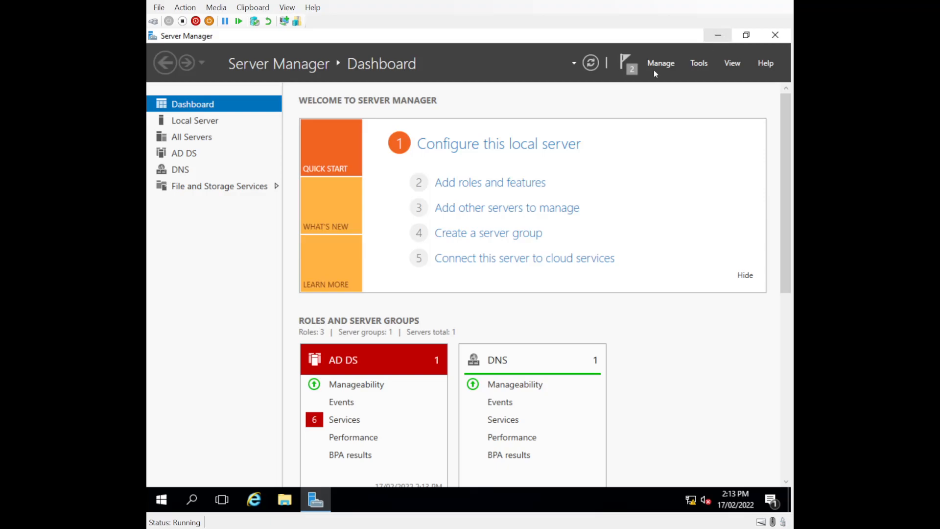
pyautogui.click(162, 500)
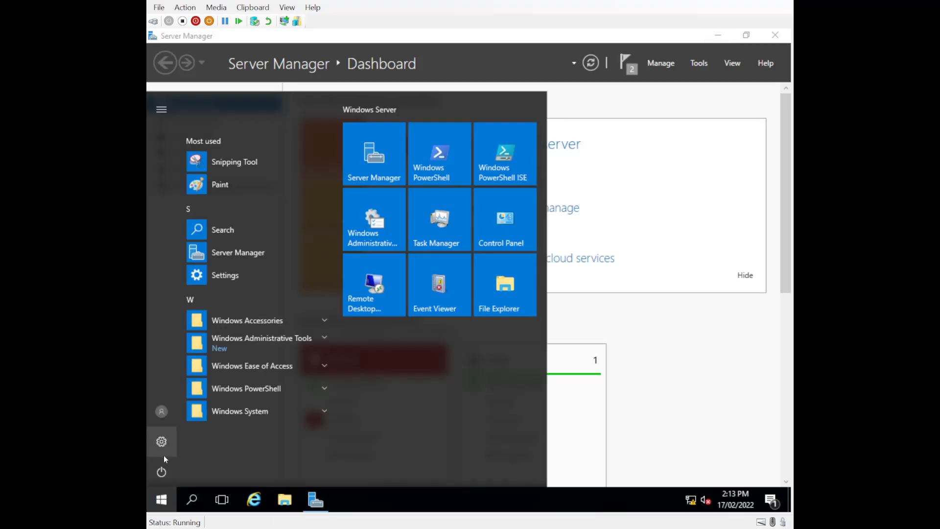
pyautogui.click(162, 471)
pyautogui.click(181, 441)
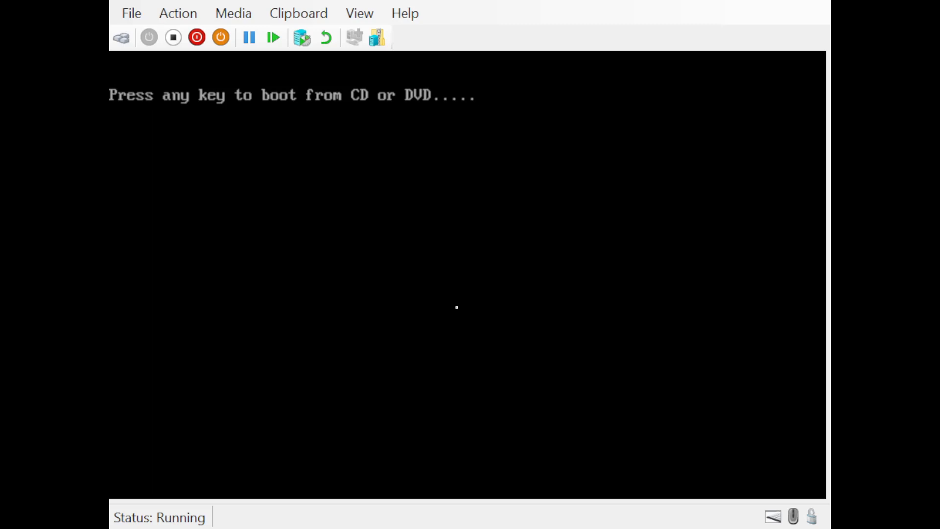
pyautogui.press('Return')
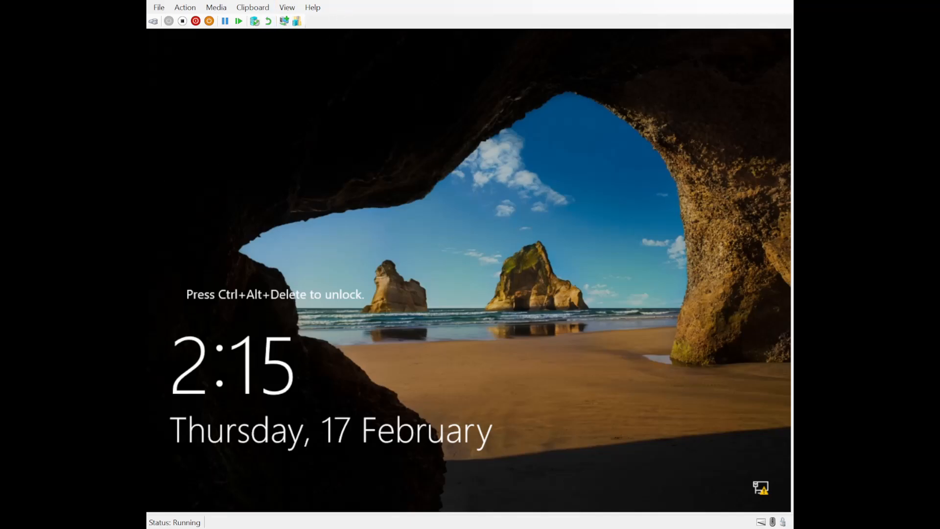
pyautogui.click(153, 20)
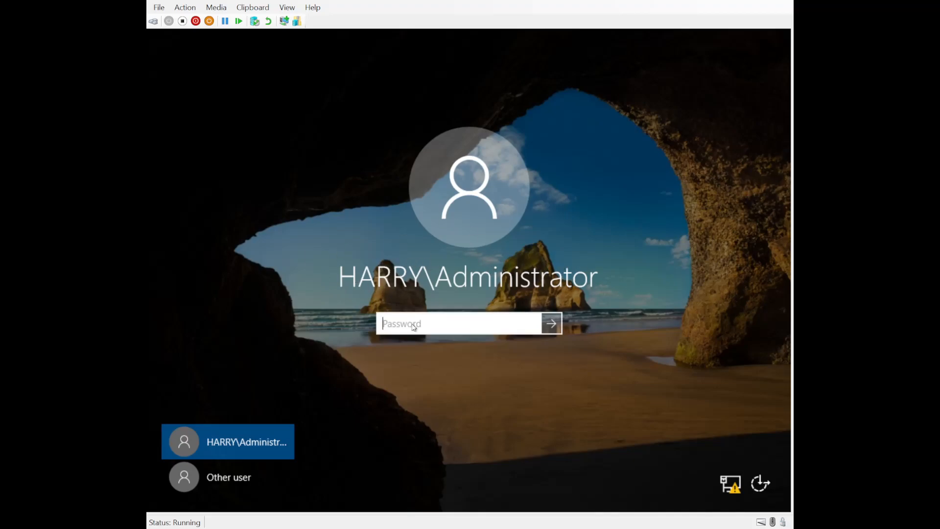
pyautogui.press('Return')
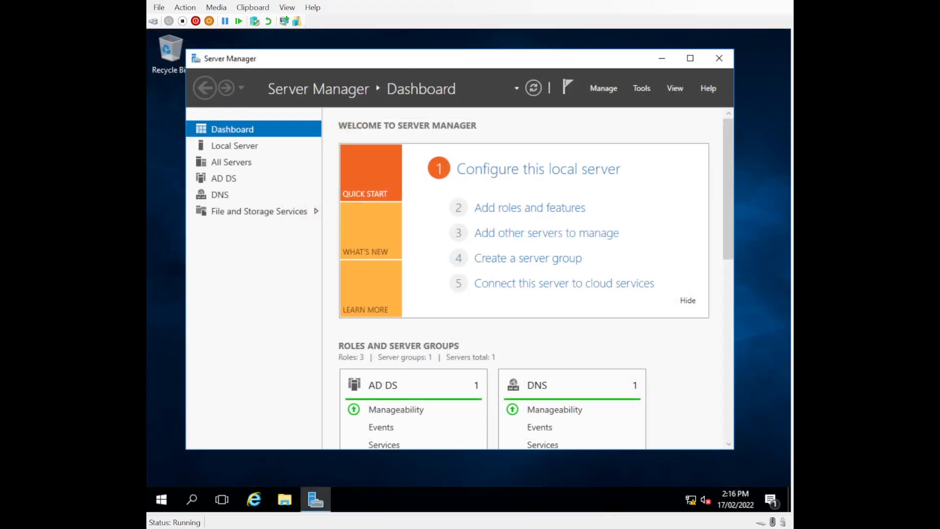
# - Open Active Directory Users and Computers and create the Sales OU under harry.com
pyautogui.click(641, 90)
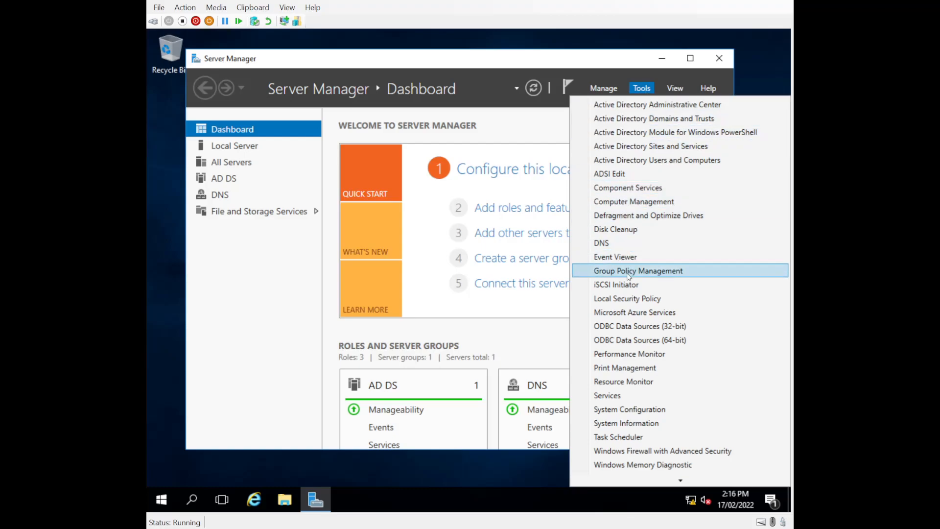
pyautogui.click(653, 160)
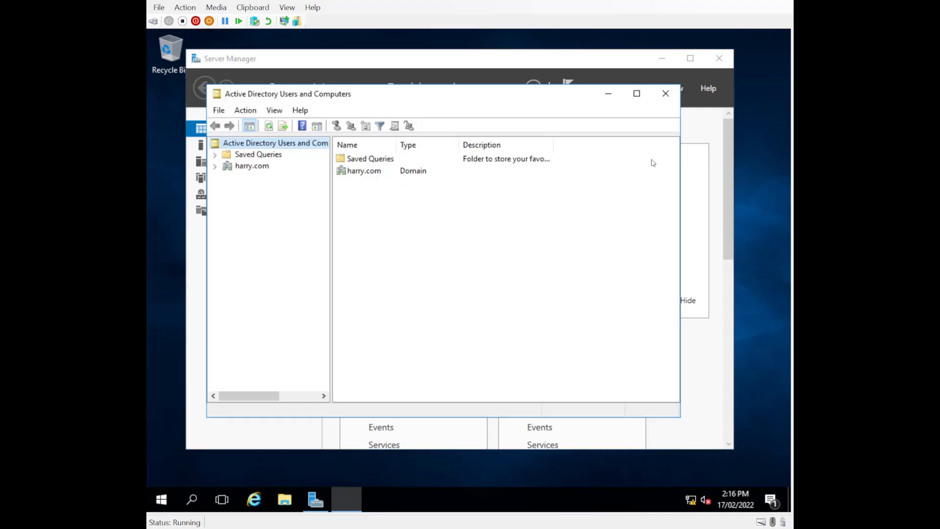
pyautogui.click(215, 166)
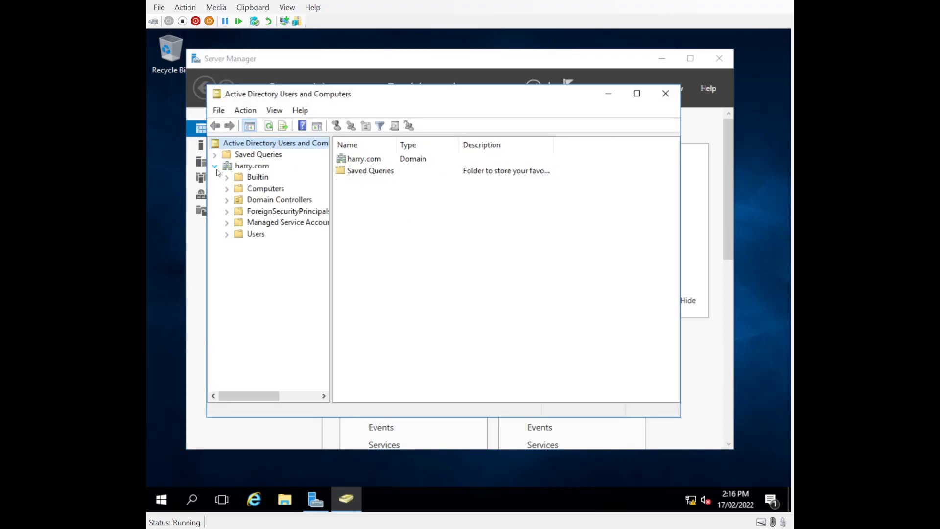
pyautogui.rightClick(238, 171)
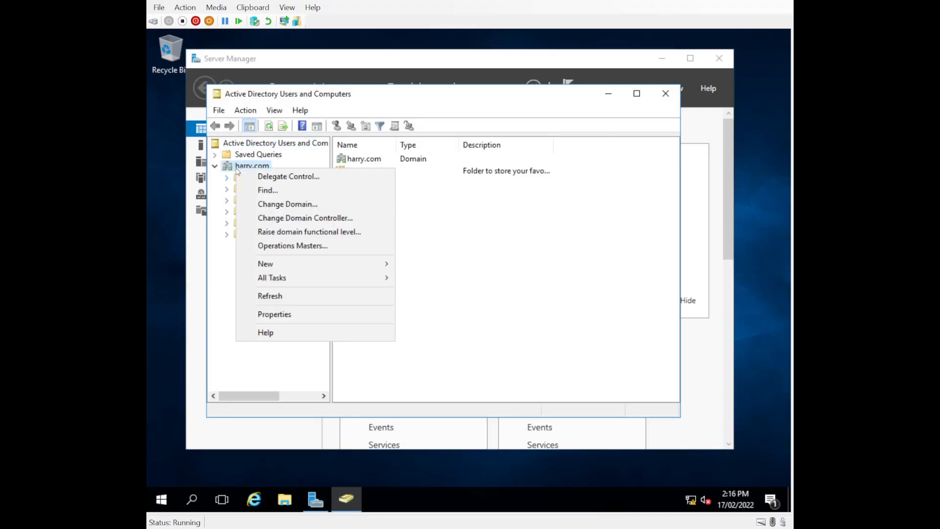
pyautogui.moveTo(279, 268)
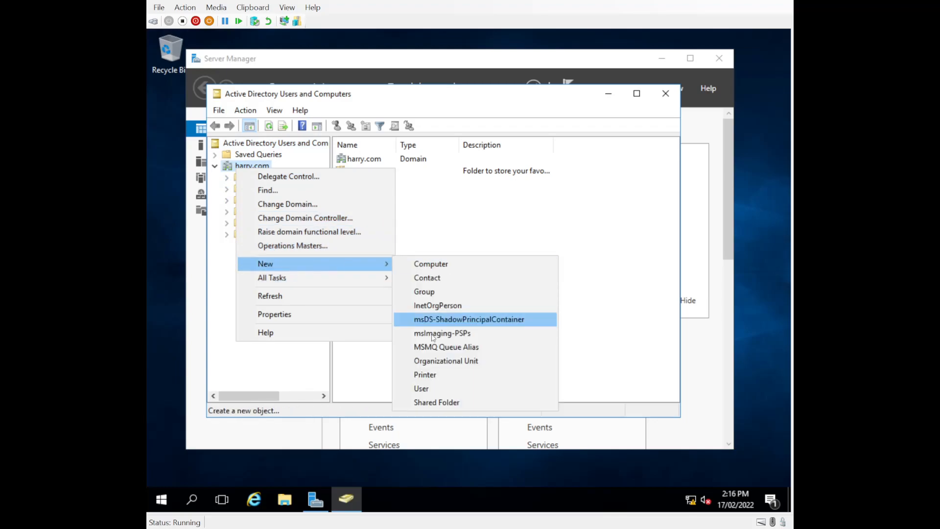
pyautogui.click(431, 361)
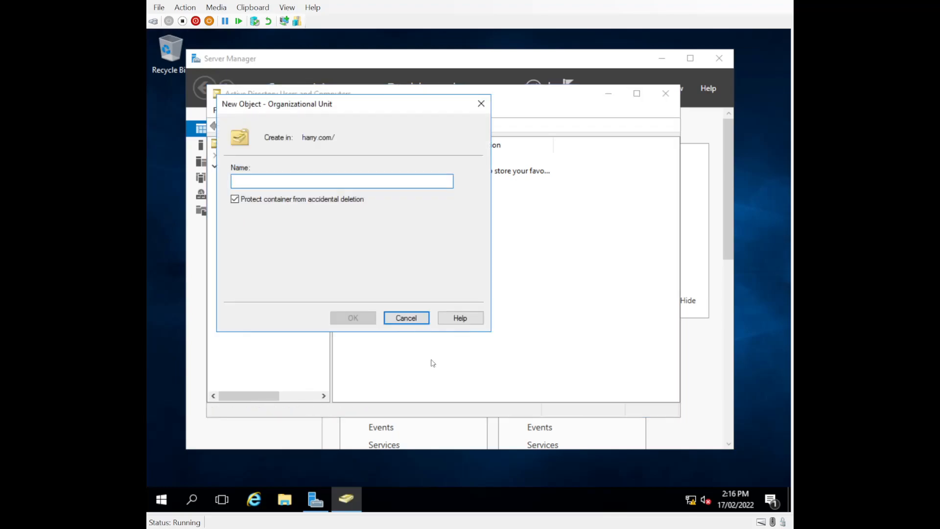
pyautogui.write('Sales')
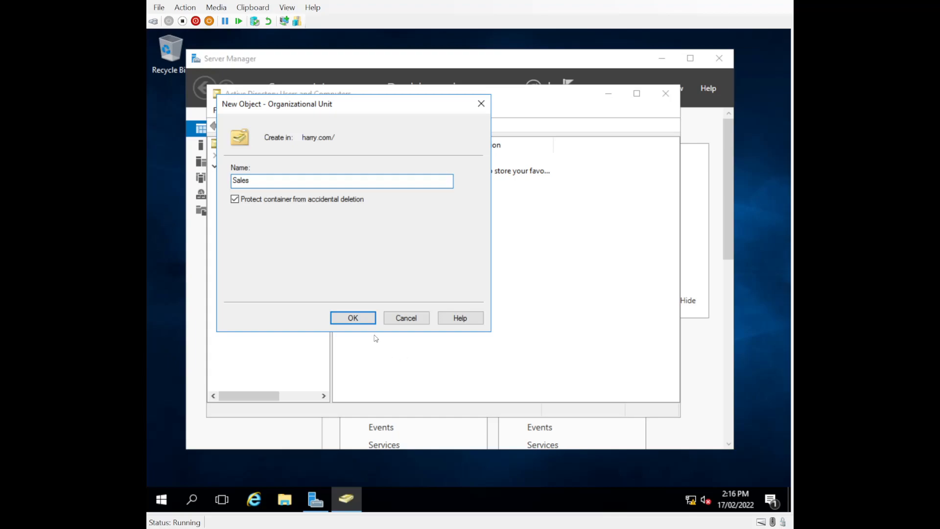
pyautogui.click(357, 319)
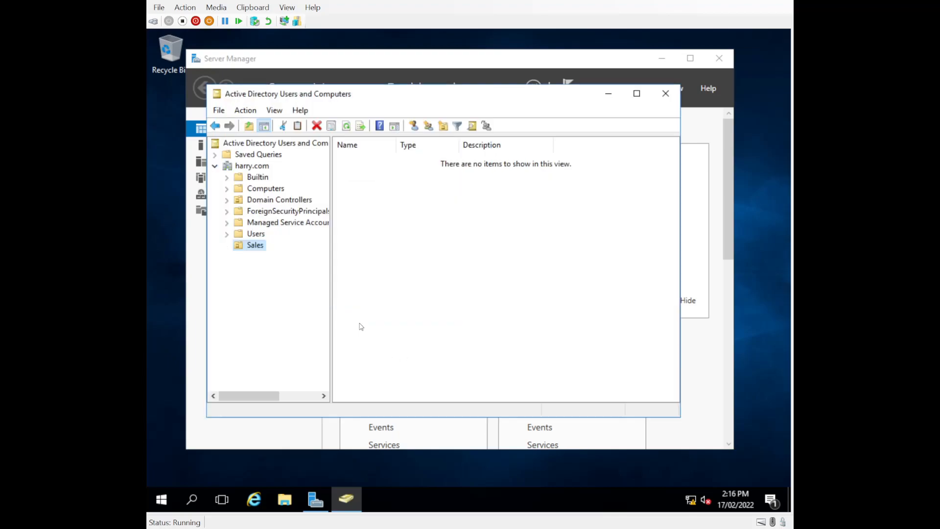
# - Create the Management OU under harry.com as well
pyautogui.rightClick(251, 167)
pyautogui.moveTo(302, 264)
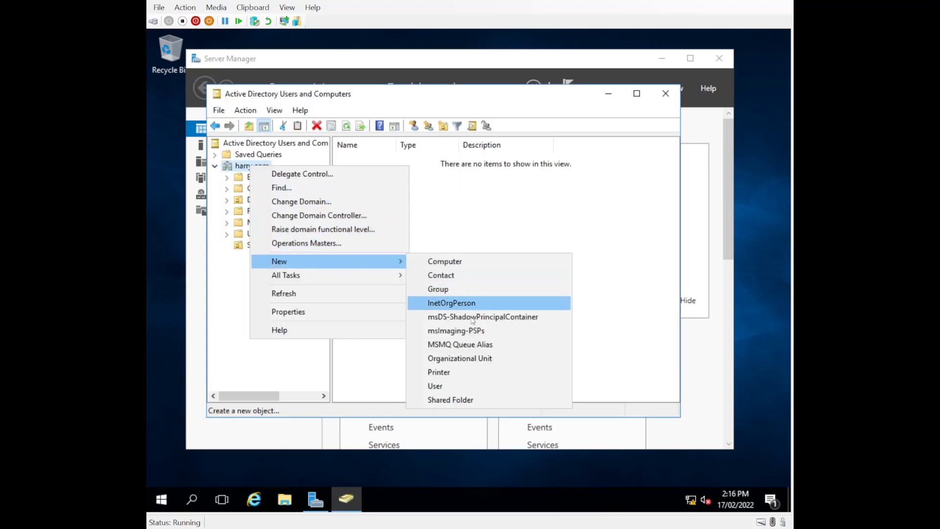
pyautogui.click(462, 359)
pyautogui.write('M')
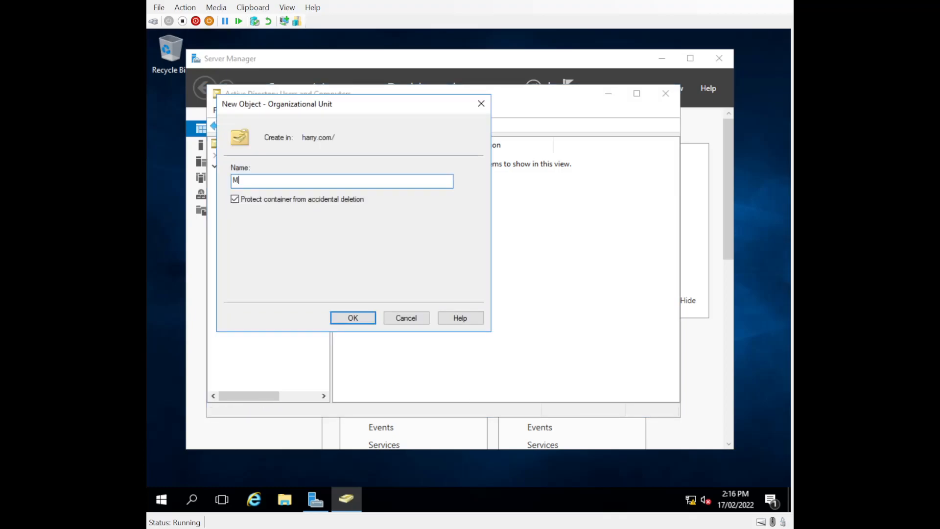
pyautogui.write('anagement')
pyautogui.press('Return')
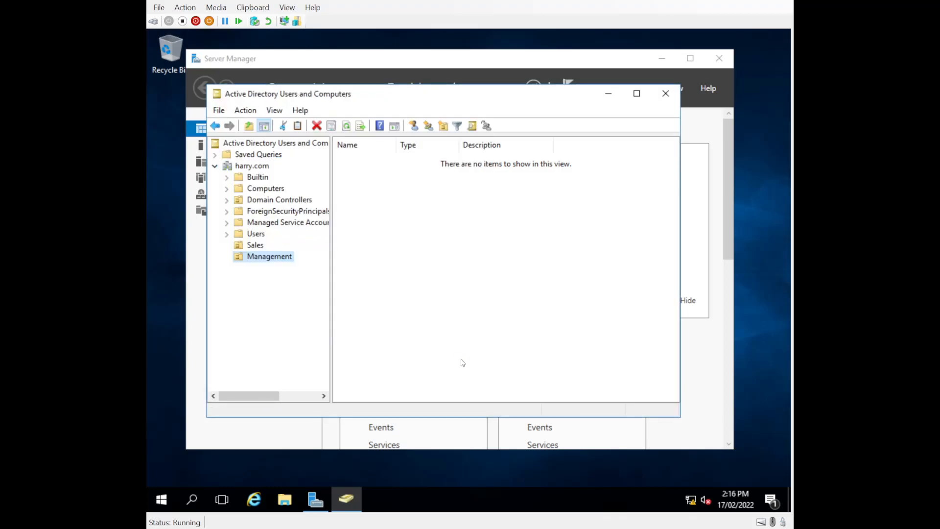
pyautogui.click(255, 245)
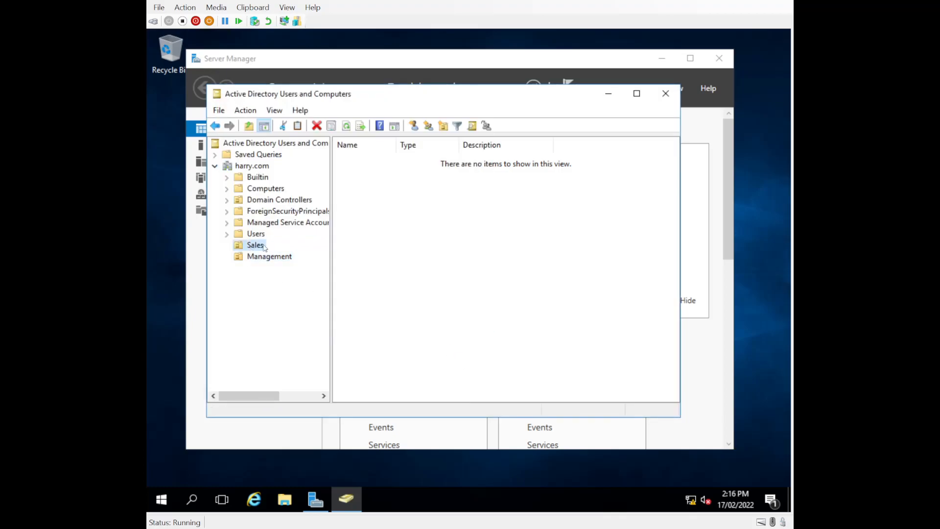
# - Start a new user in the Sales OU, entering the user's full name and logon name
pyautogui.rightClick(402, 202)
pyautogui.moveTo(504, 254)
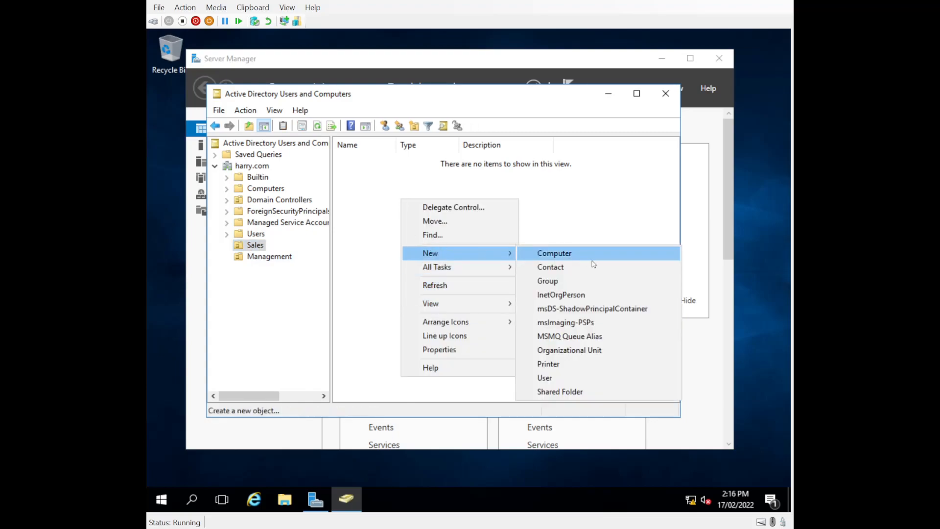
pyautogui.click(544, 378)
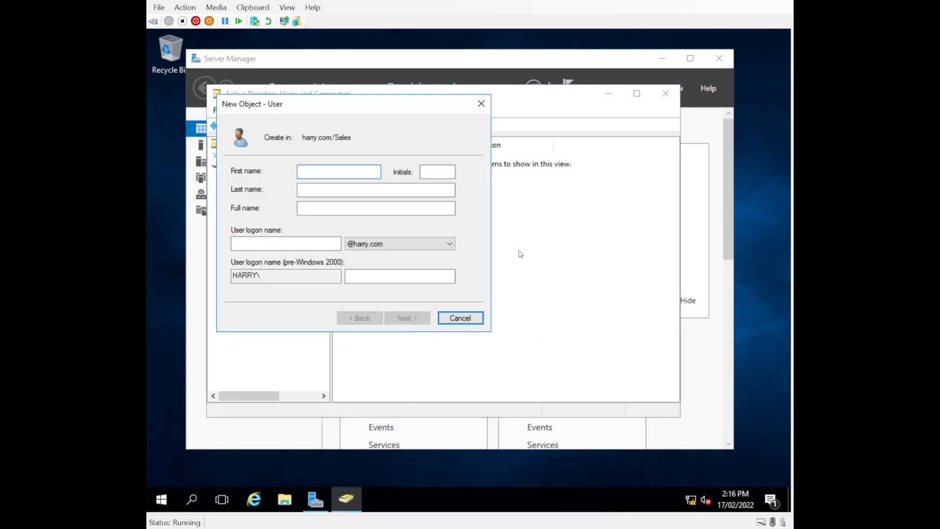
pyautogui.write('L')
pyautogui.write('uke ')
pyautogui.write('Skywalker')
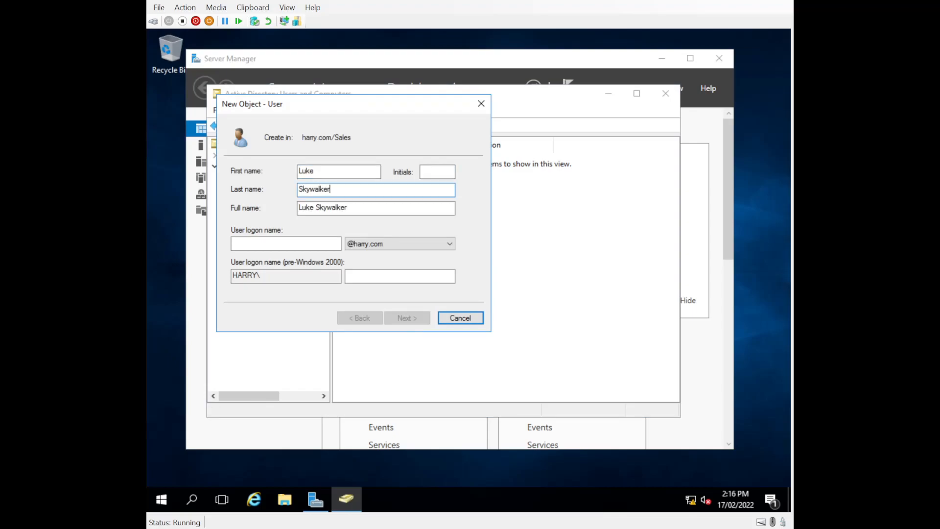
pyautogui.click(314, 242)
pyautogui.write('l.skywalker')
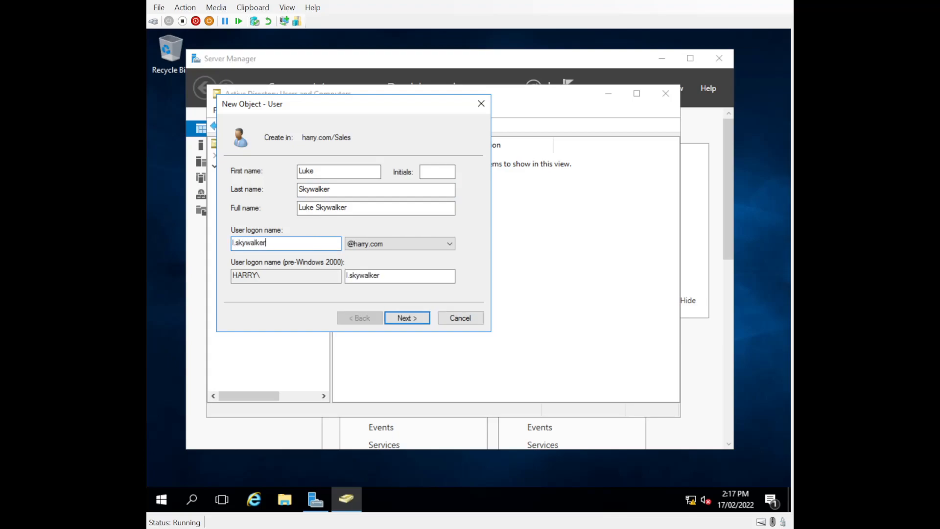
pyautogui.click(407, 318)
# - Set the user's password with no forced change at next logon and finish creating the account
pyautogui.click(234, 212)
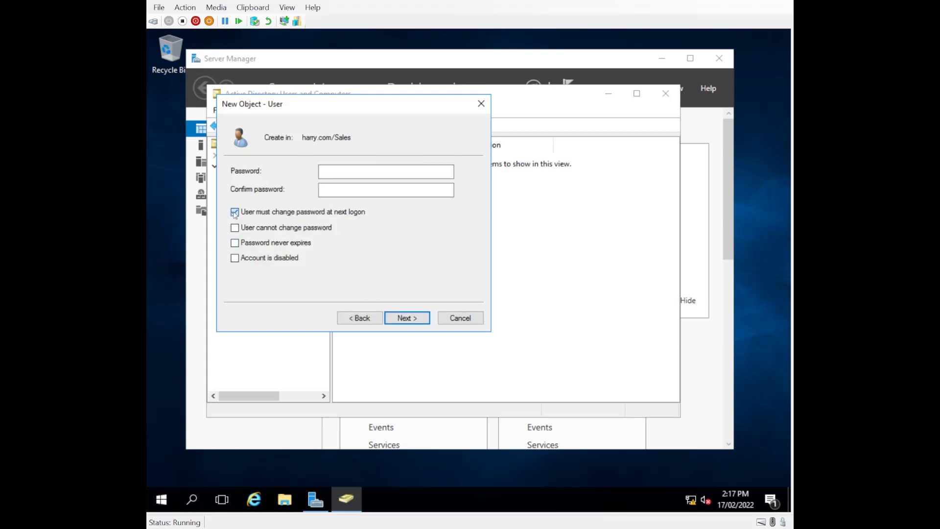
pyautogui.click(339, 167)
pyautogui.write('••••••••••')
pyautogui.press('Tab')
pyautogui.write('••••••••••')
pyautogui.click(409, 318)
pyautogui.click(409, 317)
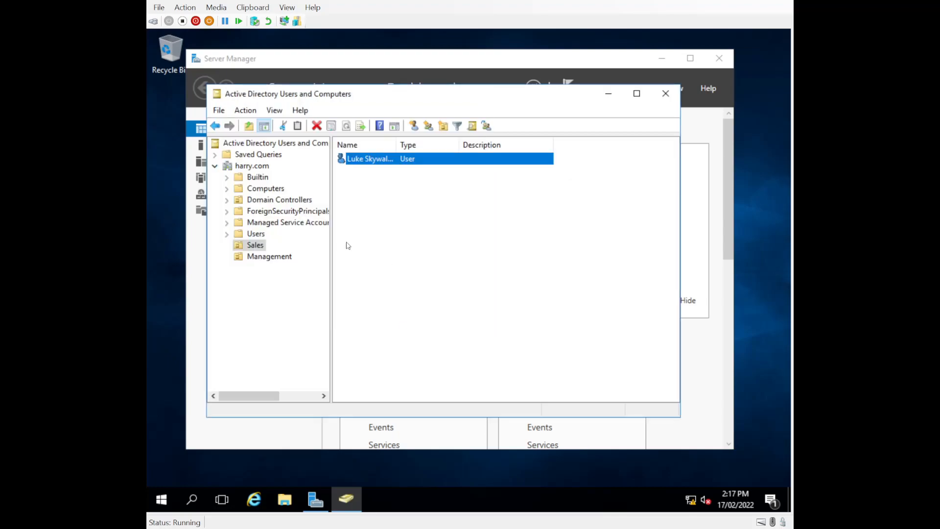
pyautogui.click(269, 257)
# - Start a new user in the Management OU and enter the user's first and last name
pyautogui.rightClick(408, 186)
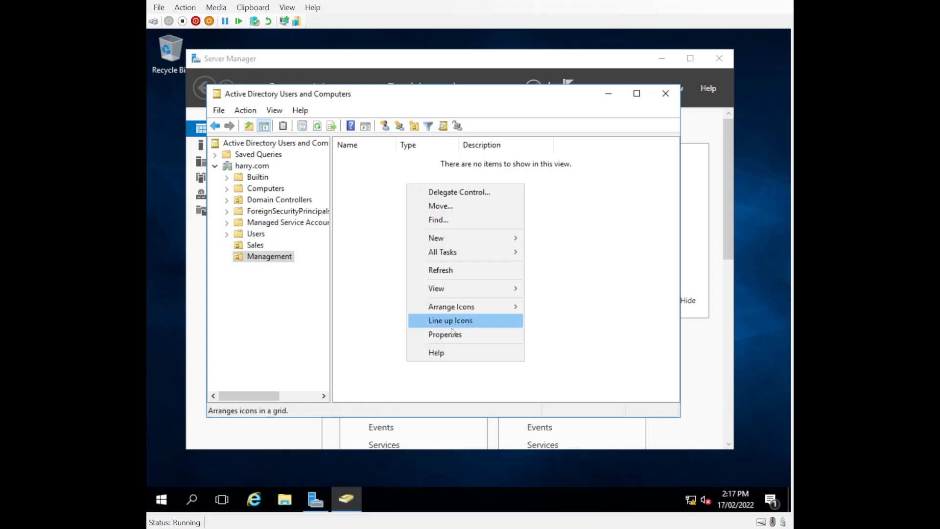
pyautogui.moveTo(445, 235)
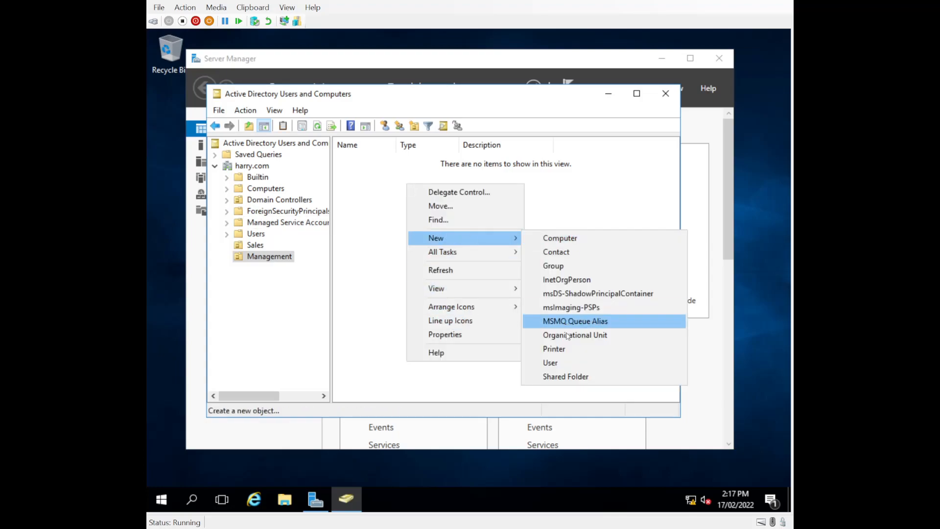
pyautogui.click(565, 362)
pyautogui.write('Harry')
pyautogui.press('Tab')
pyautogui.press('Tab')
pyautogui.write('Port')
pyautogui.press('BackSpace')
pyautogui.press('BackSpace')
pyautogui.write('tter')
pyautogui.press('Tab')
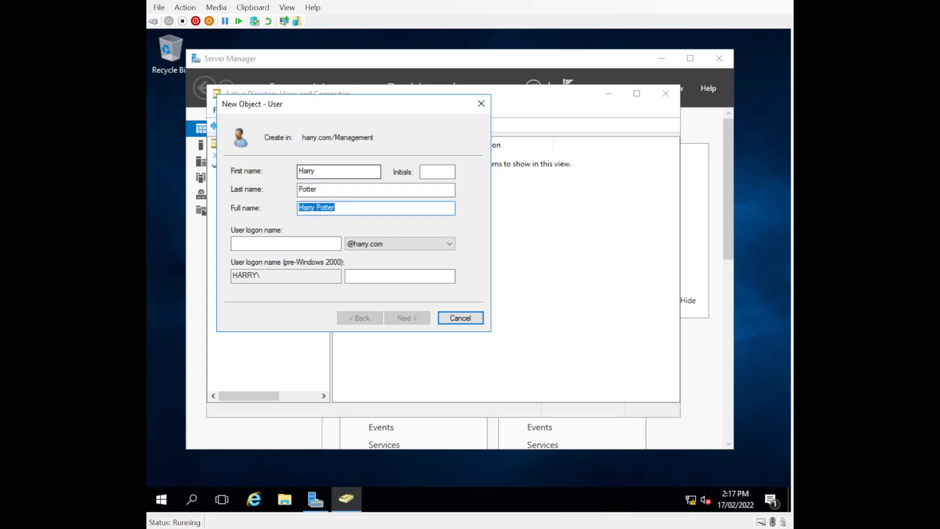
# - Enter the user's logon name, correcting several mistaken entries
pyautogui.click(254, 243)
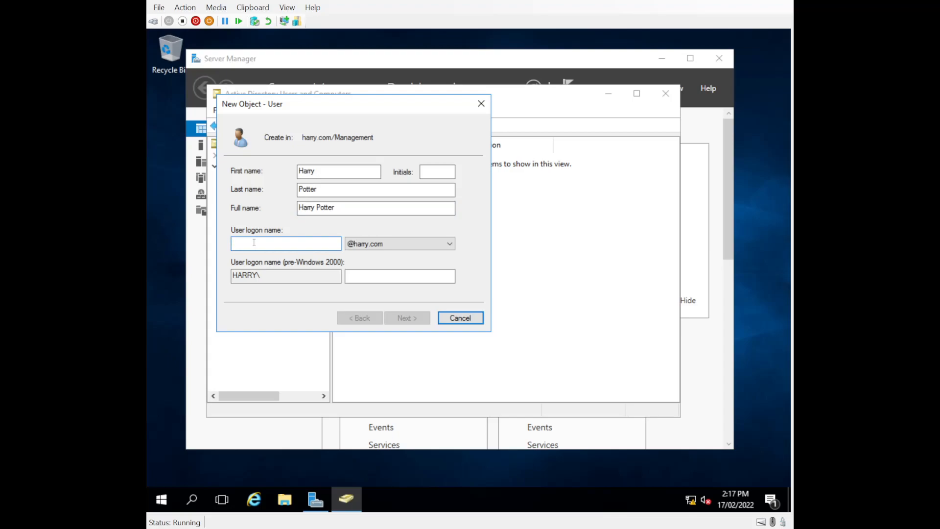
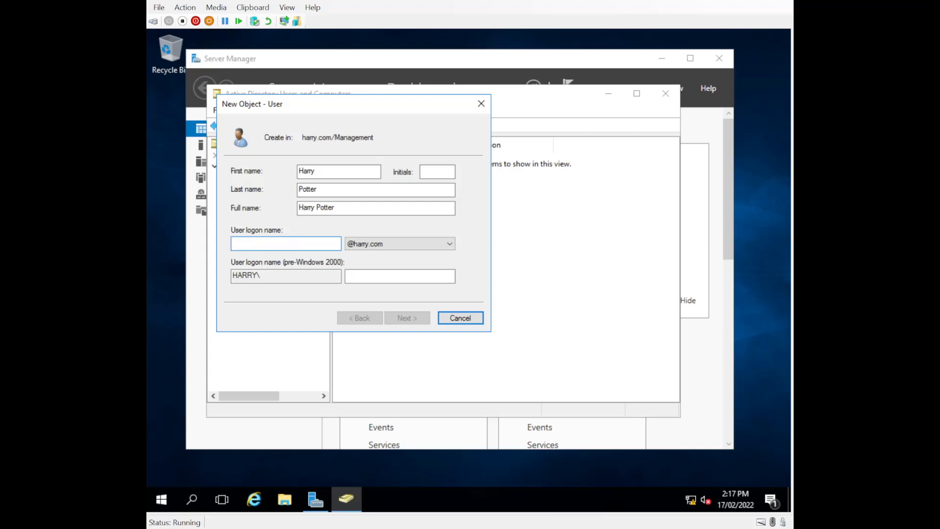
pyautogui.press('BackSpace')
pyautogui.press('BackSpace')
pyautogui.press('BackSpace')
pyautogui.press('BackSpace')
pyautogui.press('BackSpace')
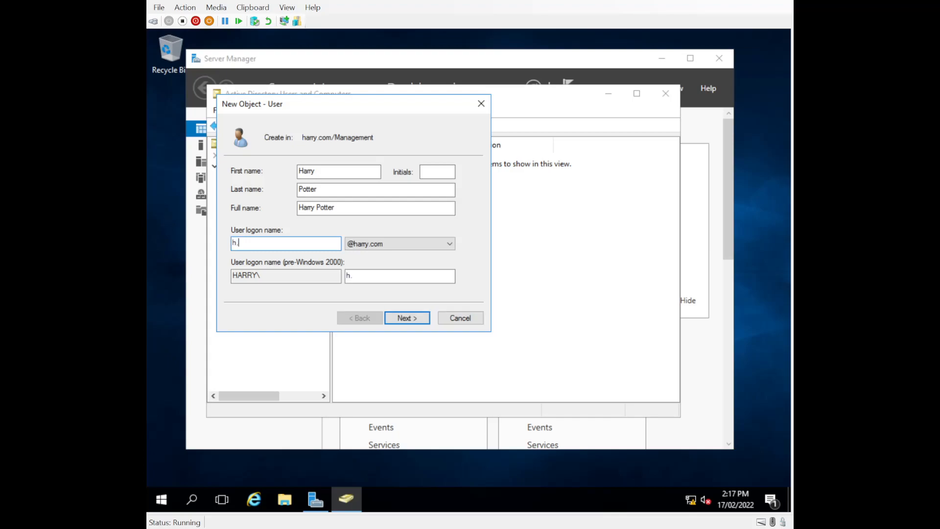
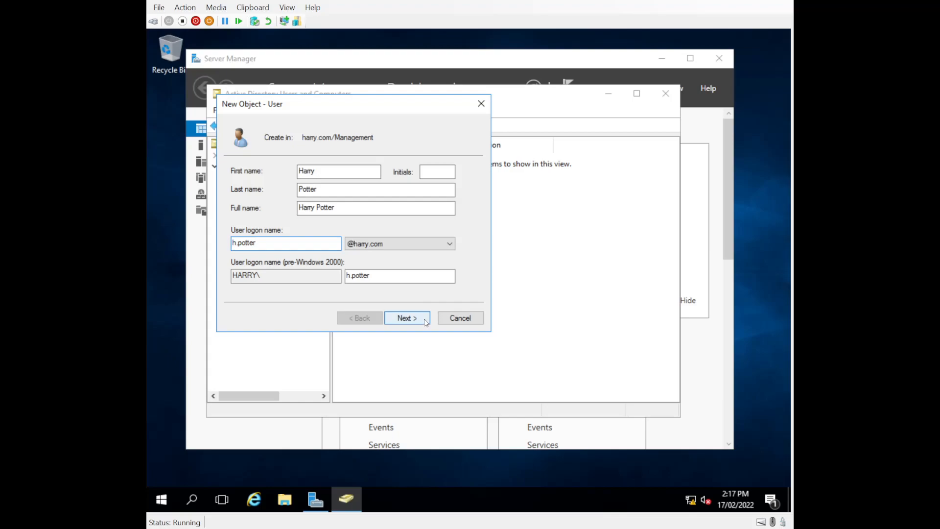
# - Set and confirm the password without forced change at next logon, then create the user
pyautogui.click(407, 318)
pyautogui.click(234, 211)
pyautogui.click(400, 171)
pyautogui.write('••••••••••')
pyautogui.press('BackSpace')
pyautogui.press('BackSpace')
pyautogui.press('BackSpace')
pyautogui.press('BackSpace')
pyautogui.press('BackSpace')
pyautogui.press('BackSpace')
pyautogui.press('BackSpace')
pyautogui.press('BackSpace')
pyautogui.press('BackSpace')
pyautogui.press('BackSpace')
pyautogui.write('••••••••••')
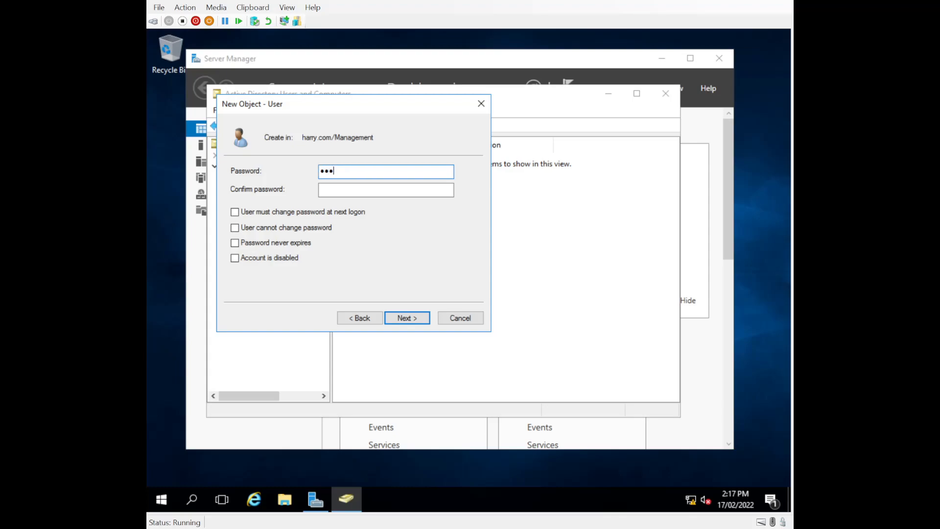
pyautogui.press('Tab')
pyautogui.write('•••••••••••')
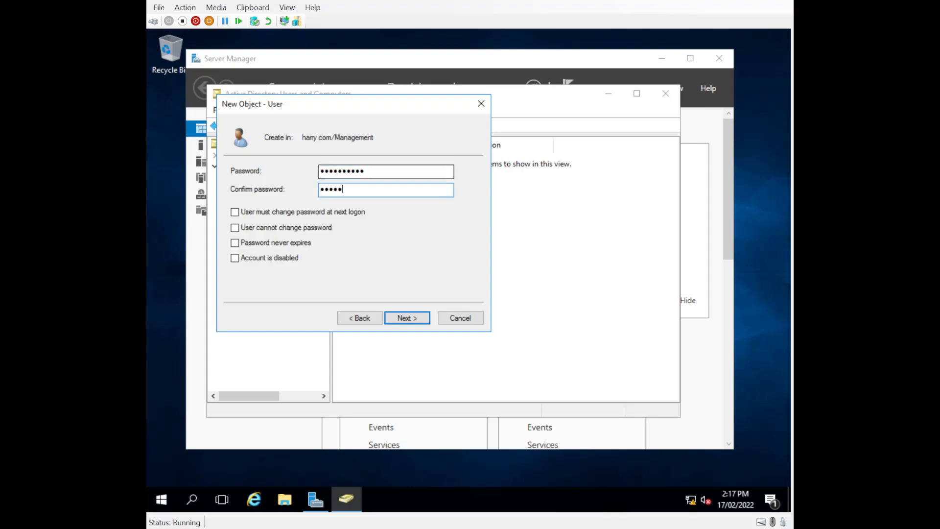
pyautogui.press('BackSpace')
pyautogui.press('BackSpace')
pyautogui.press('BackSpace')
pyautogui.press('BackSpace')
pyautogui.press('BackSpace')
pyautogui.press('BackSpace')
pyautogui.press('BackSpace')
pyautogui.press('BackSpace')
pyautogui.press('BackSpace')
pyautogui.press('BackSpace')
pyautogui.press('BackSpace')
pyautogui.write('••••••••••')
pyautogui.press('Return')
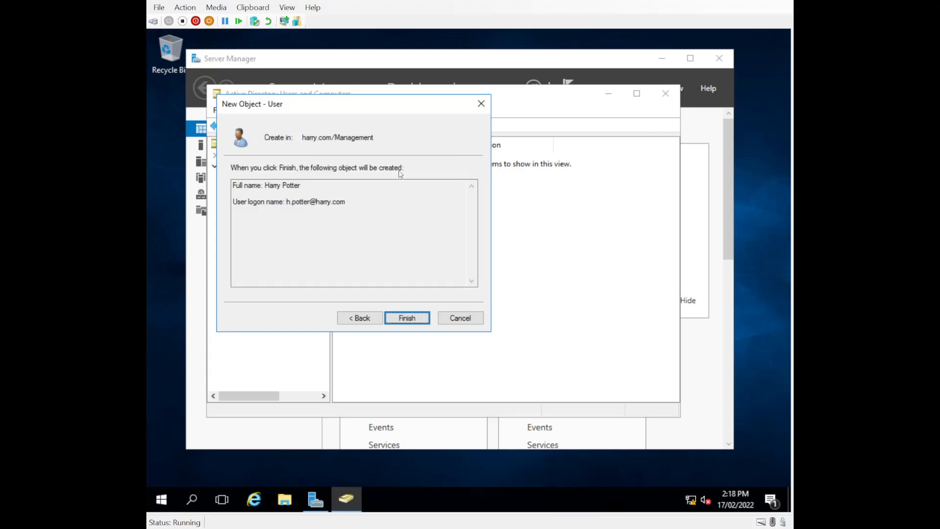
pyautogui.click(401, 318)
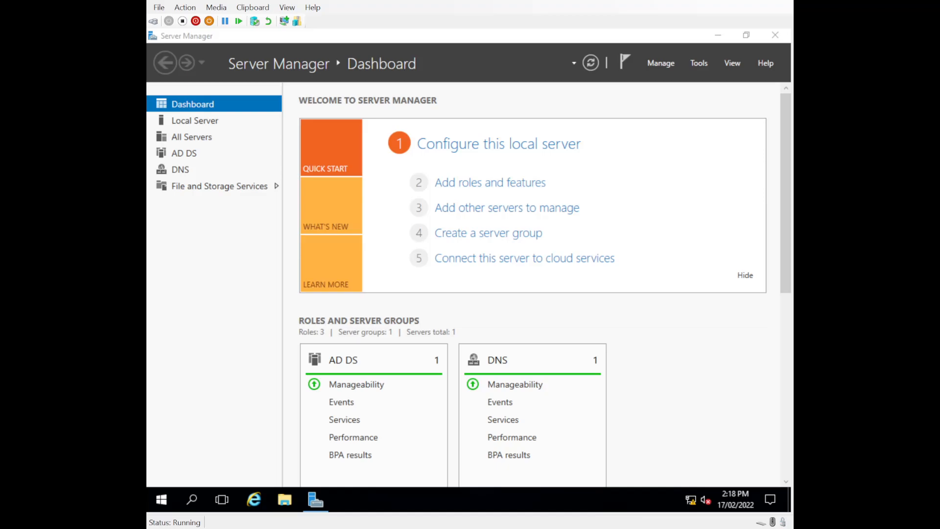
# - Open Active Directory Users and Computers, check the Management and Sales OUs' users, then close it
pyautogui.click(699, 63)
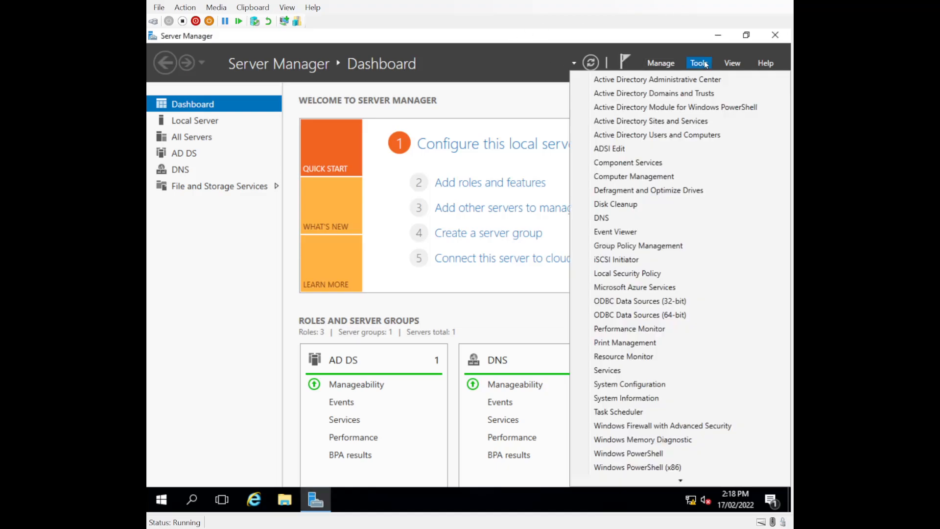
pyautogui.click(673, 136)
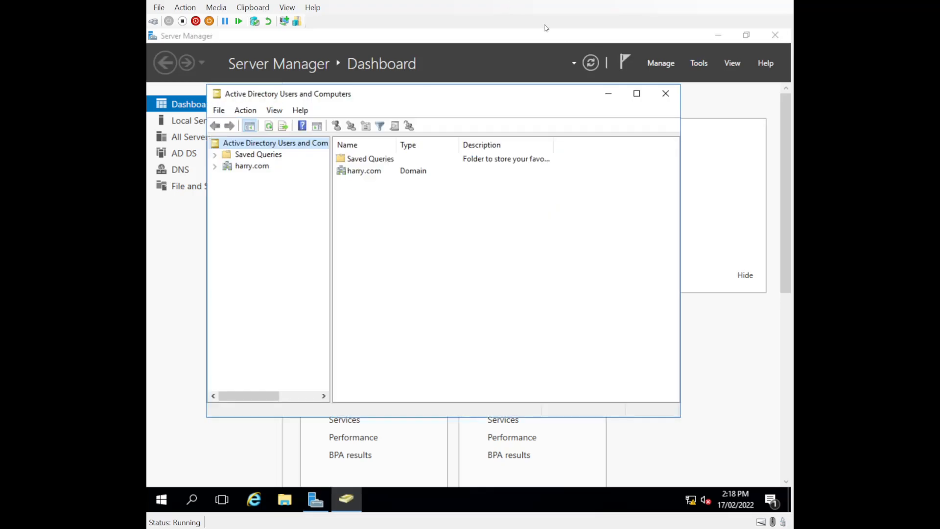
pyautogui.click(637, 94)
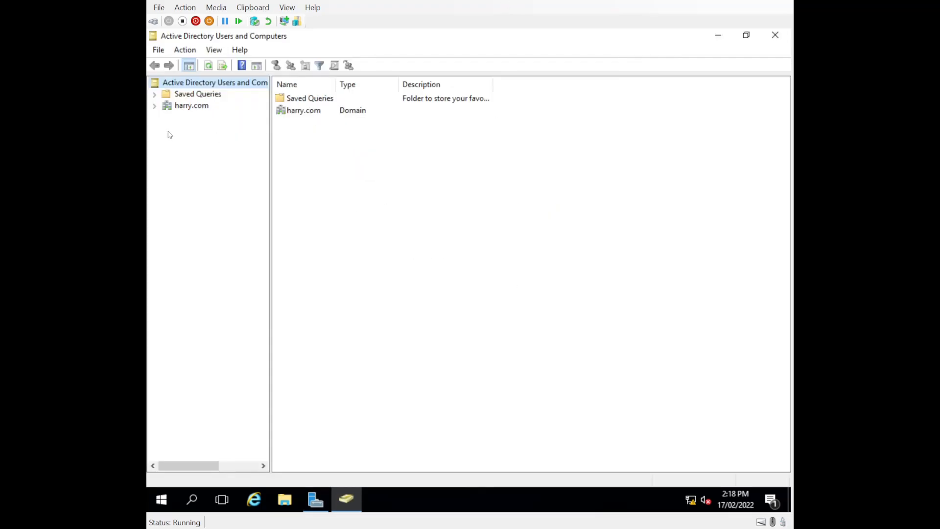
pyautogui.click(154, 106)
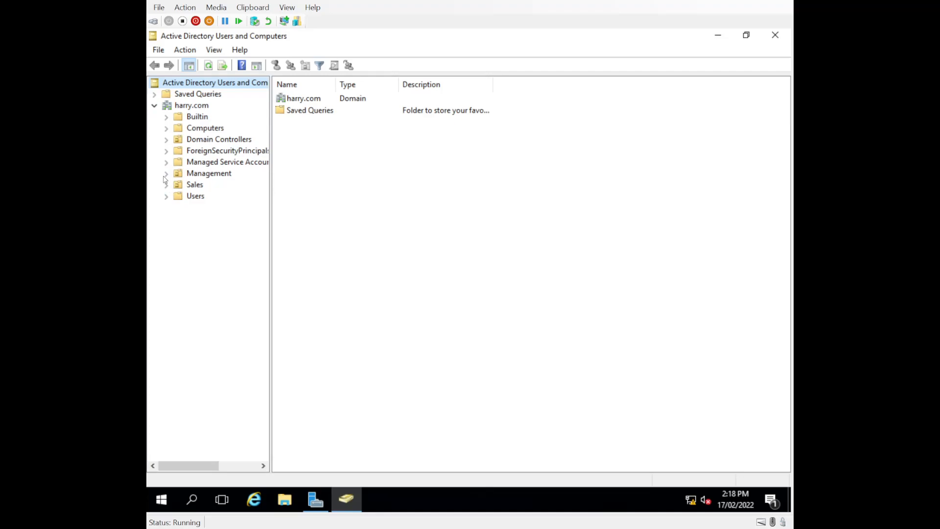
pyautogui.click(179, 175)
pyautogui.click(201, 188)
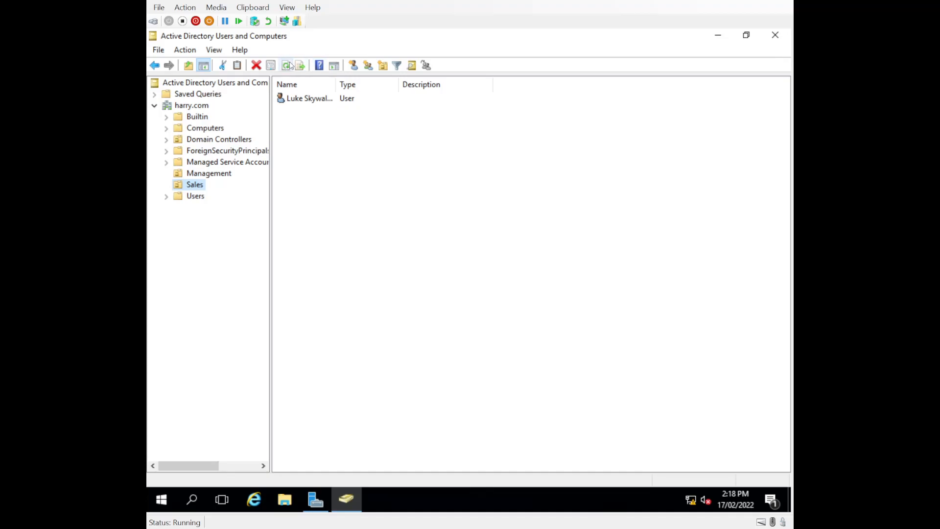
pyautogui.click(195, 175)
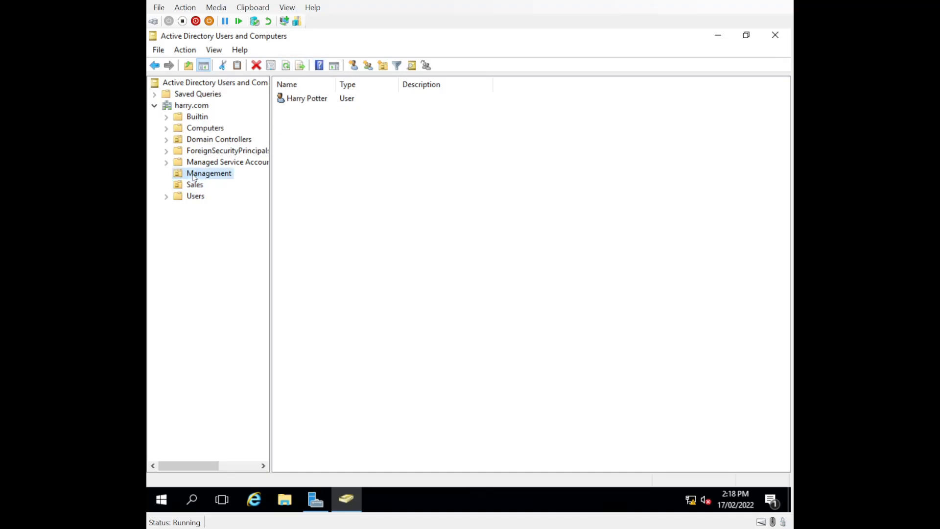
pyautogui.click(333, 159)
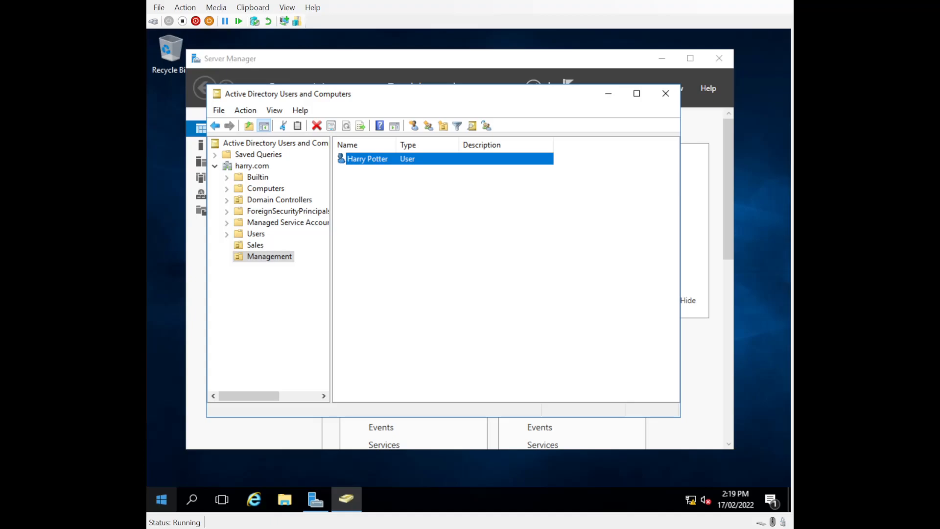
pyautogui.click(666, 94)
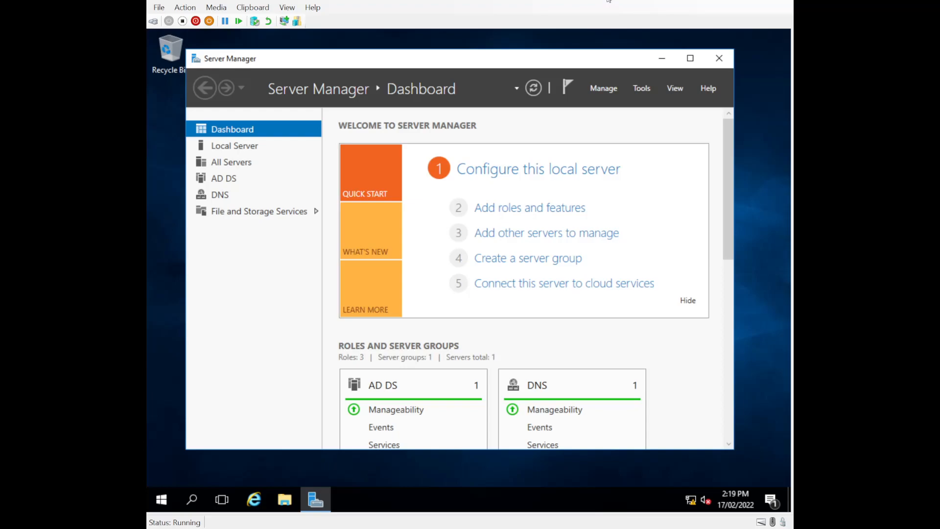
# - Start the Add Roles and Features Wizard and advance to the server roles page
pyautogui.click(641, 91)
pyautogui.click(603, 89)
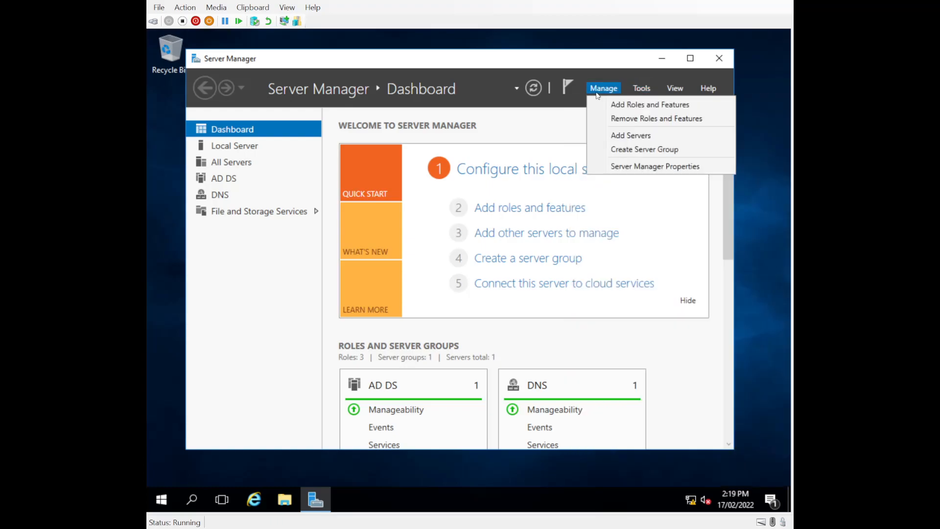
pyautogui.click(615, 105)
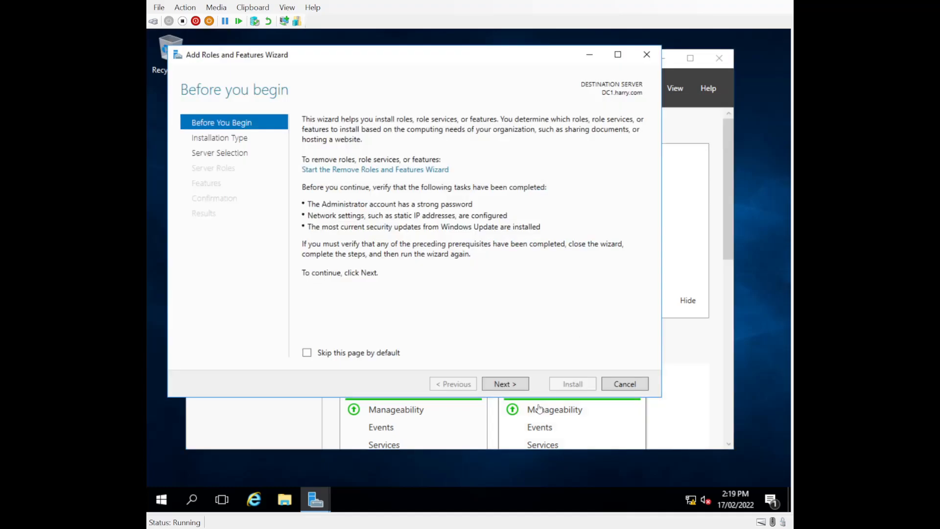
pyautogui.click(510, 385)
pyautogui.click(510, 384)
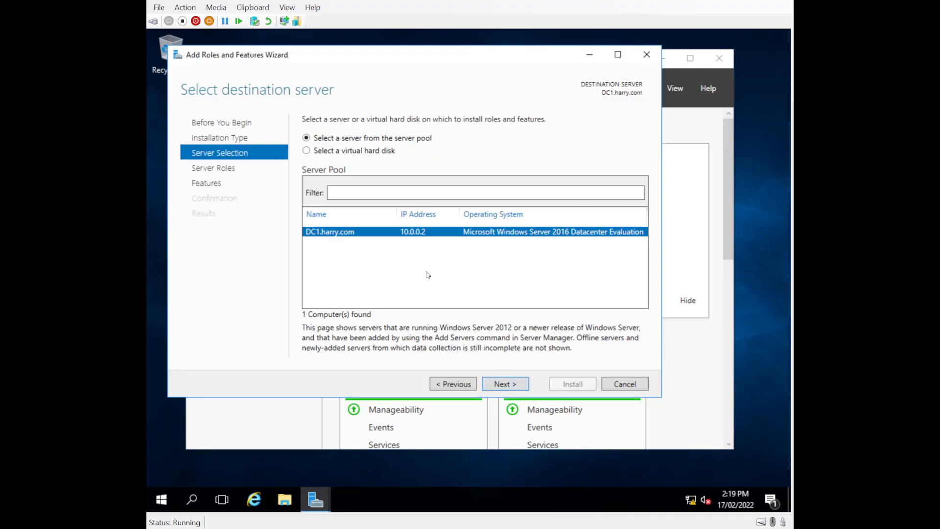
pyautogui.click(504, 386)
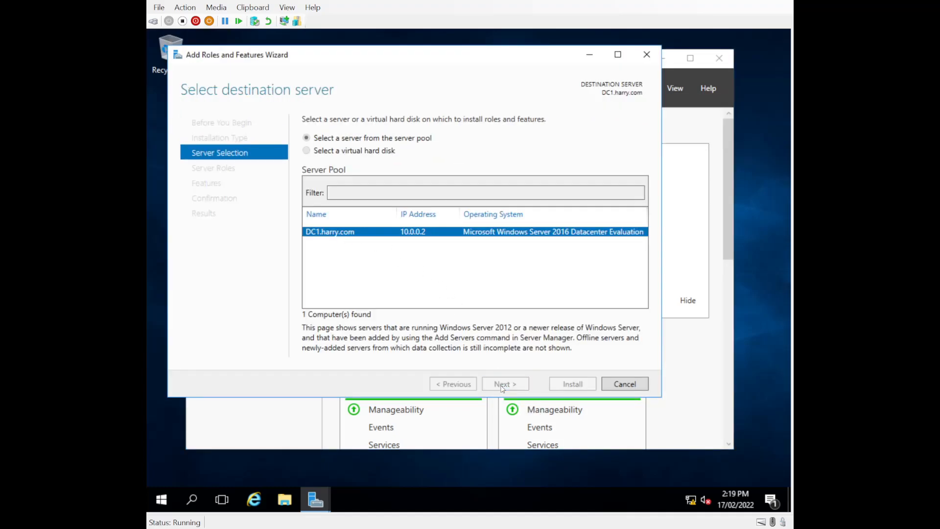
# - Select the DHCP Server role with its management tools, install it, and close the wizard
pyautogui.click(320, 218)
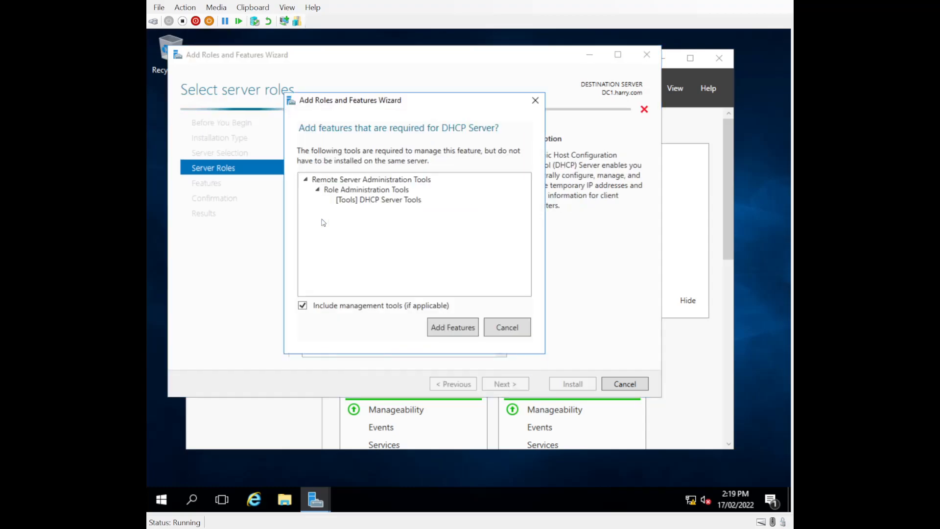
pyautogui.click(463, 335)
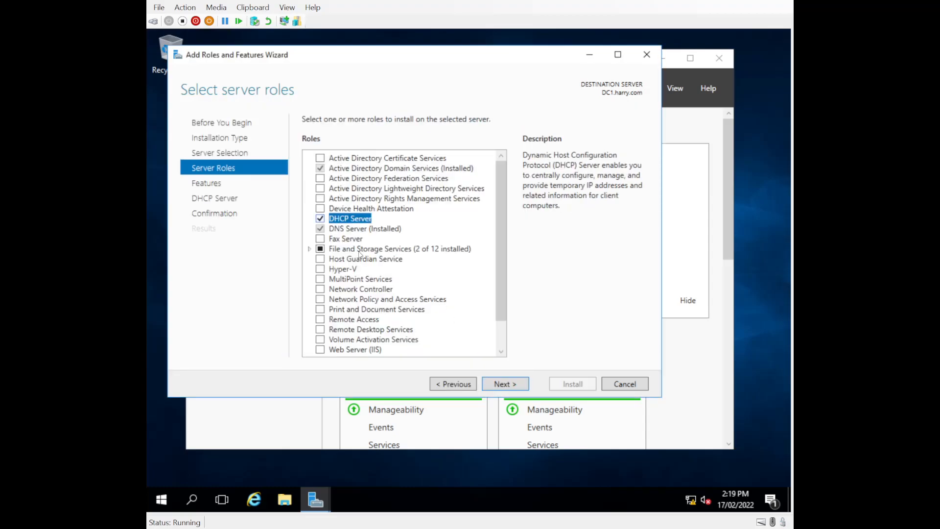
pyautogui.click(498, 383)
pyautogui.click(498, 382)
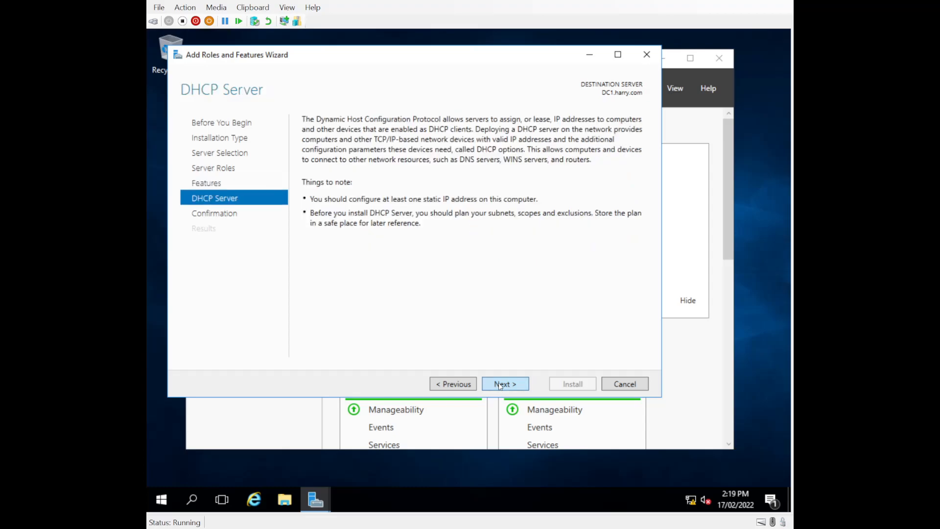
pyautogui.click(499, 382)
pyautogui.click(566, 390)
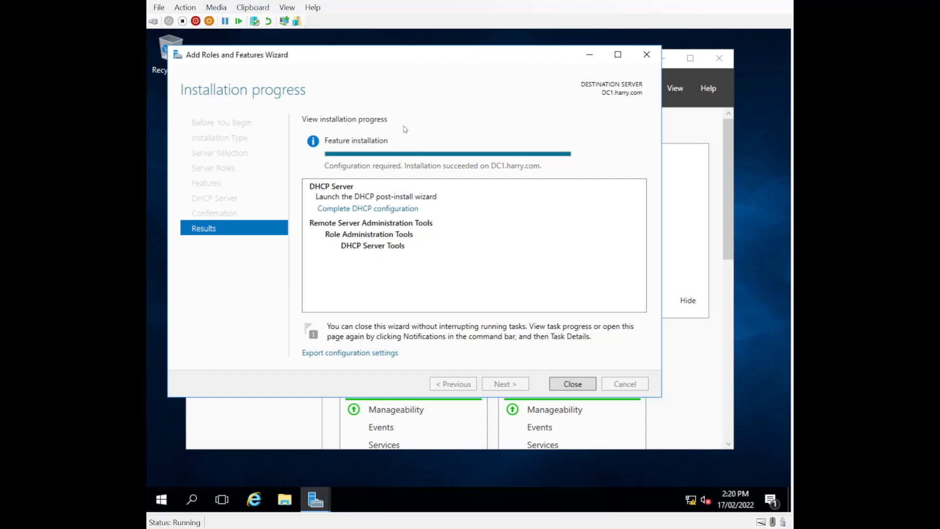
pyautogui.click(573, 384)
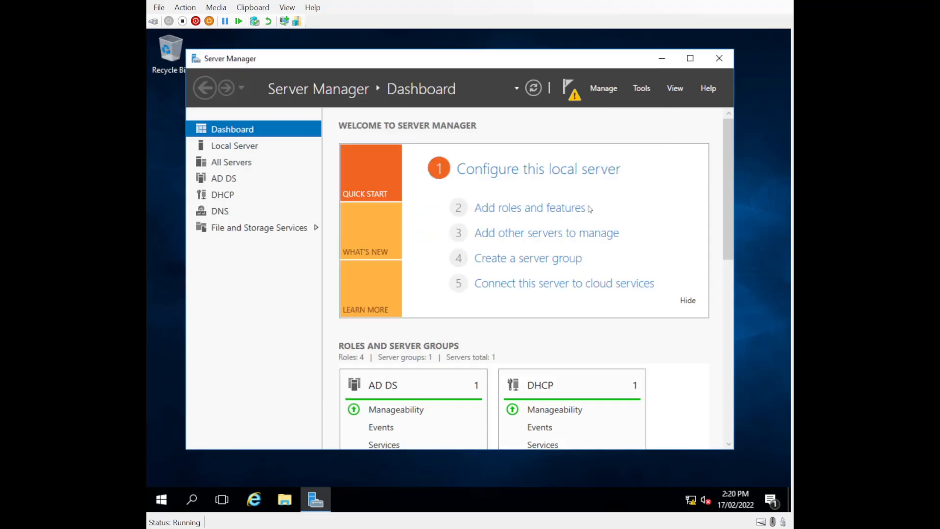
# - Run the DHCP post-install wizard from notifications, creating security groups and authorizing the server
pyautogui.click(570, 90)
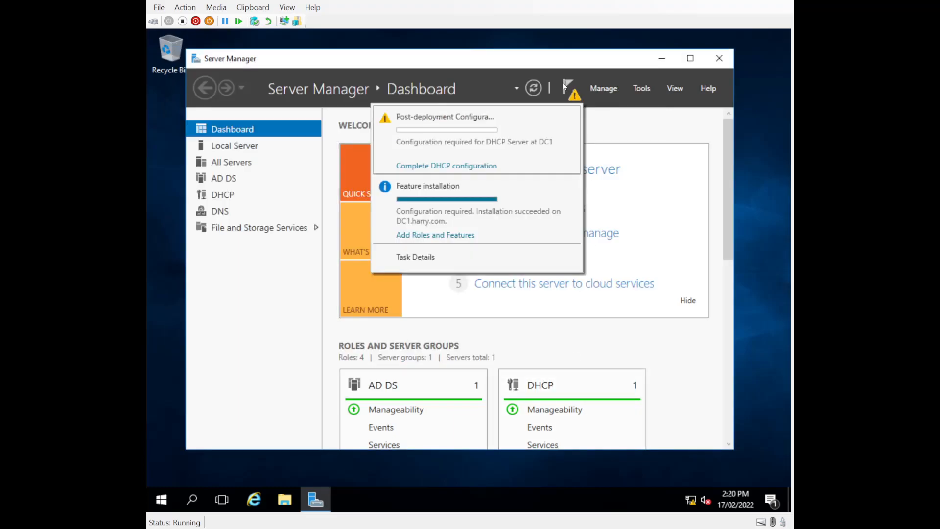
pyautogui.click(461, 169)
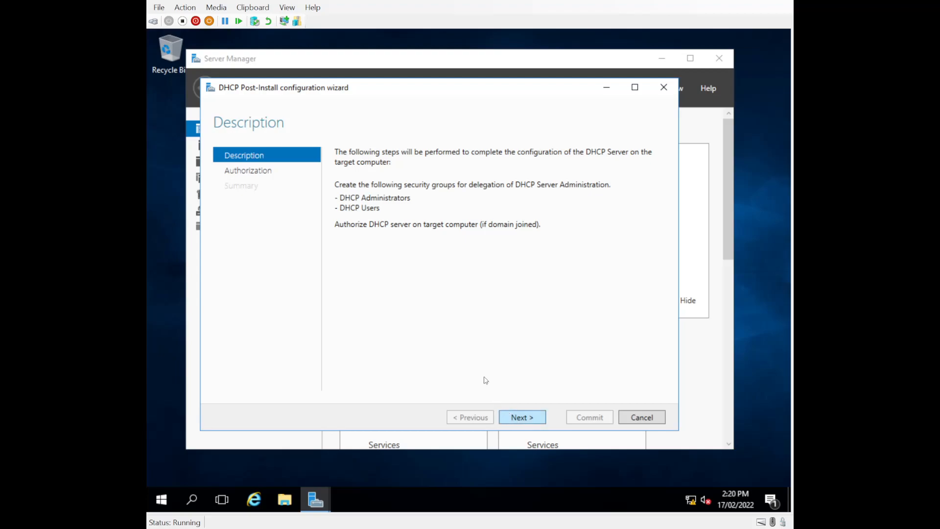
pyautogui.click(520, 415)
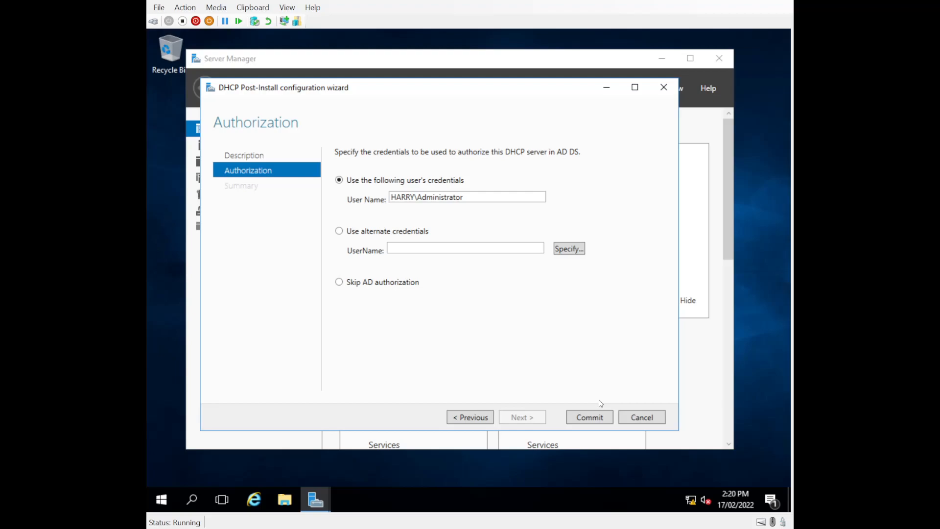
pyautogui.click(590, 424)
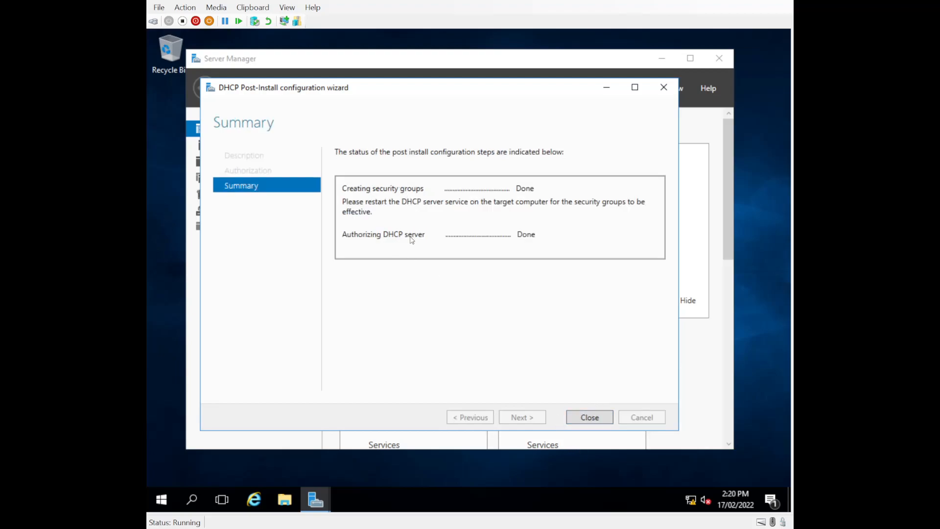
pyautogui.click(591, 420)
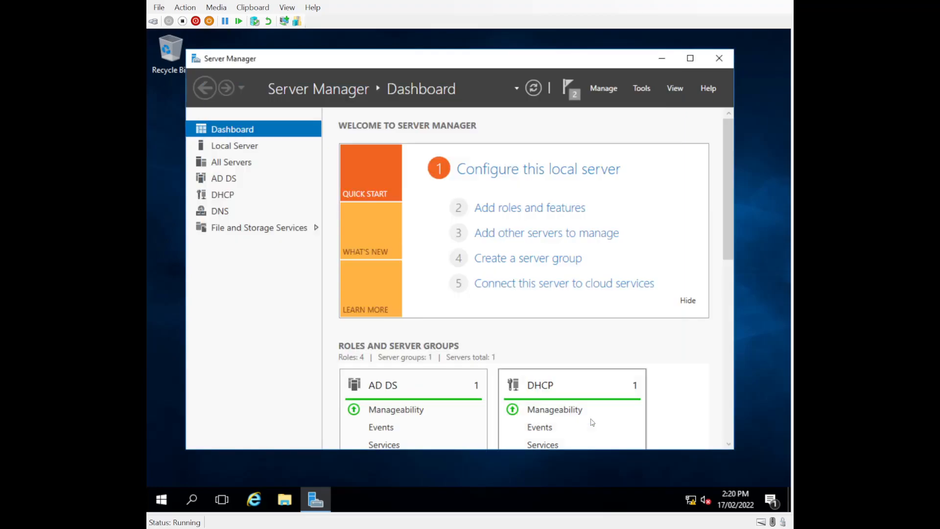
# - Launch the DHCP console from Tools, maximize it and widen the server tree pane
pyautogui.click(569, 84)
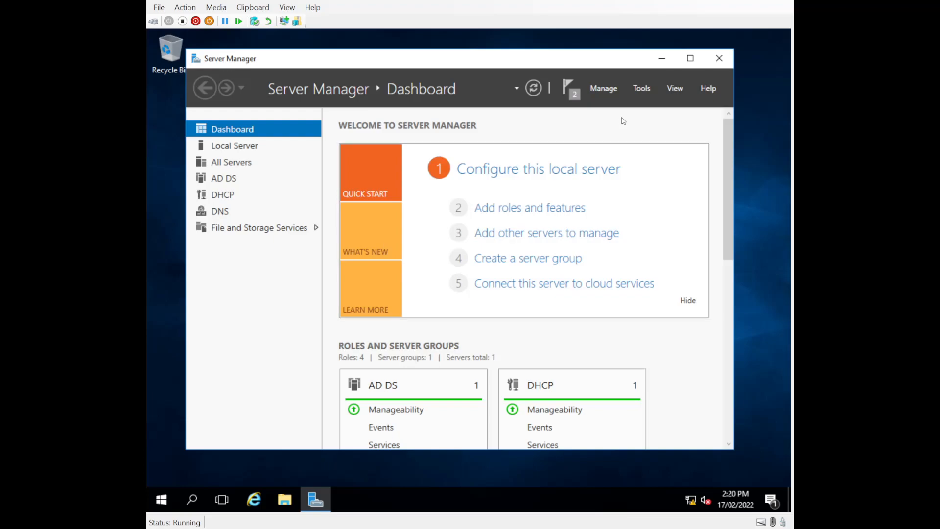
pyautogui.click(642, 87)
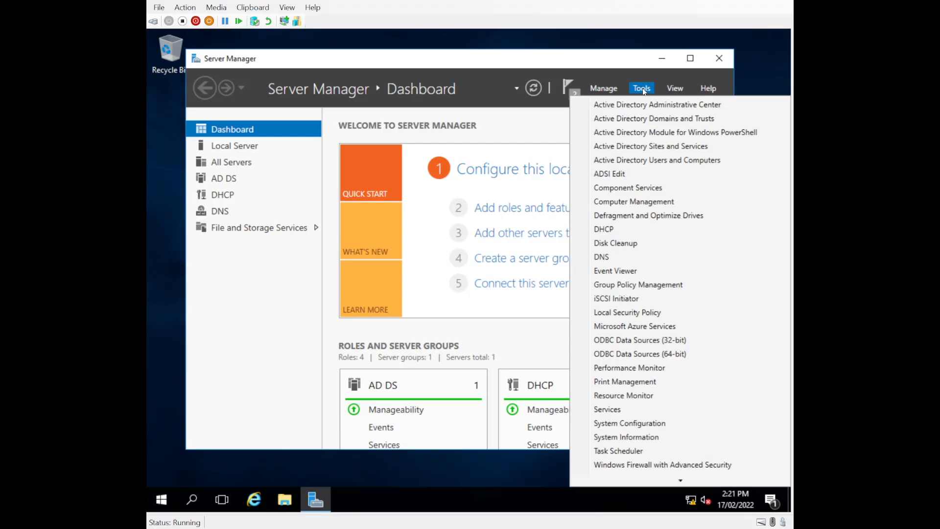
pyautogui.click(599, 234)
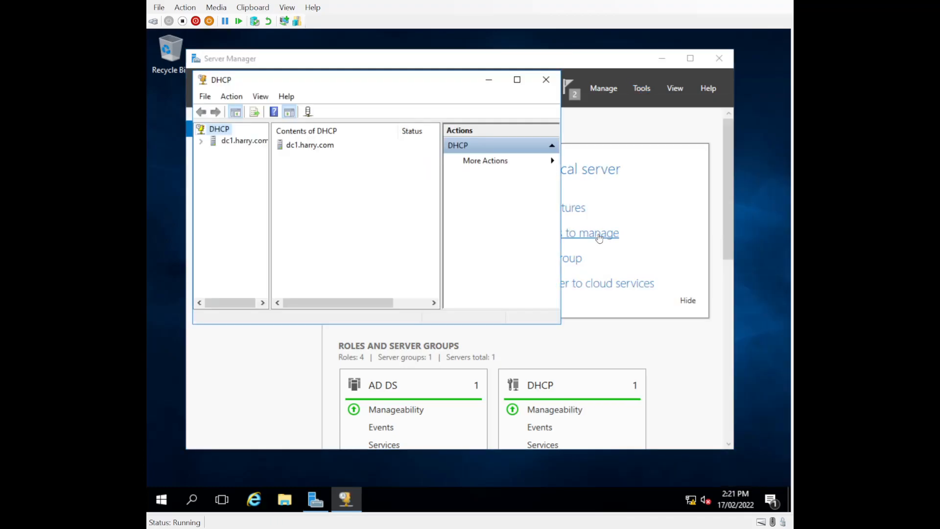
pyautogui.click(518, 82)
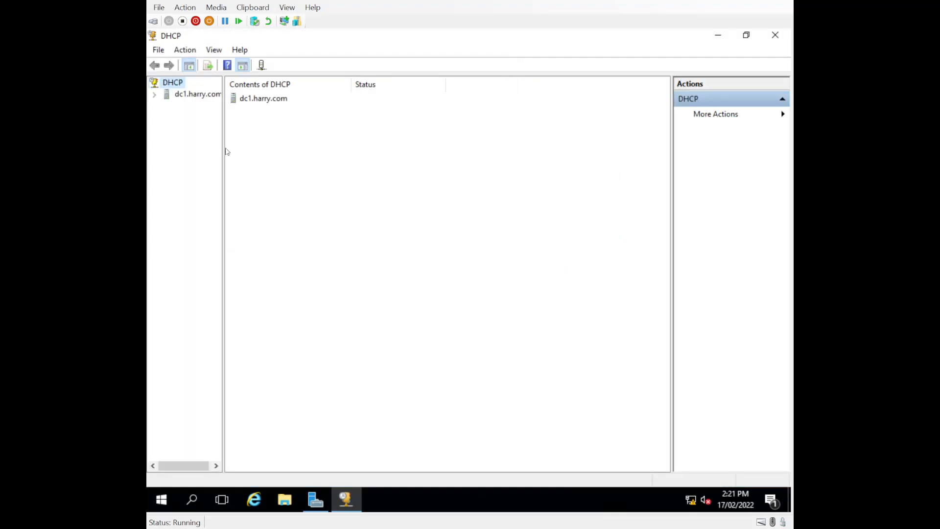
pyautogui.moveTo(226, 151); pyautogui.dragTo(394, 137)
# - Expand dc1.harry.com > IPv4 and start a New Scope named ClientScope
pyautogui.click(154, 94)
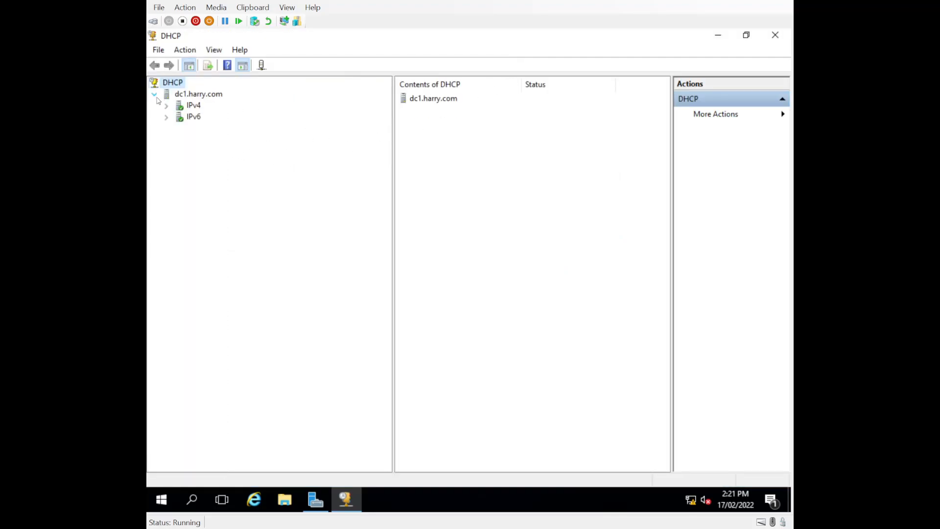
pyautogui.click(211, 95)
pyautogui.click(167, 106)
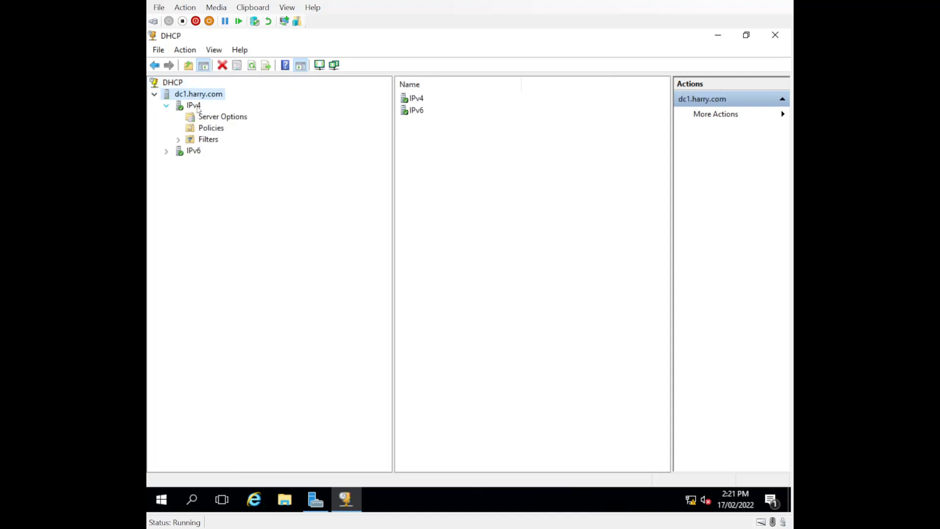
pyautogui.click(195, 106)
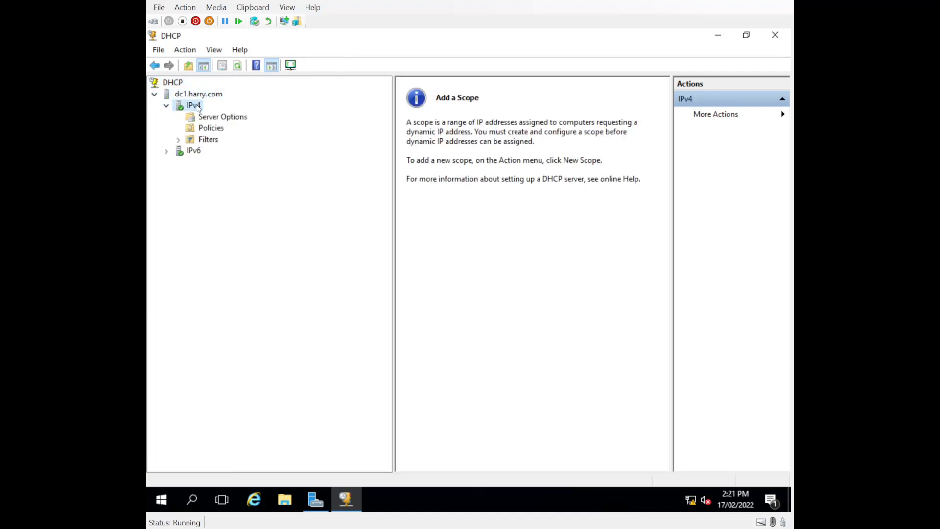
pyautogui.rightClick(182, 107)
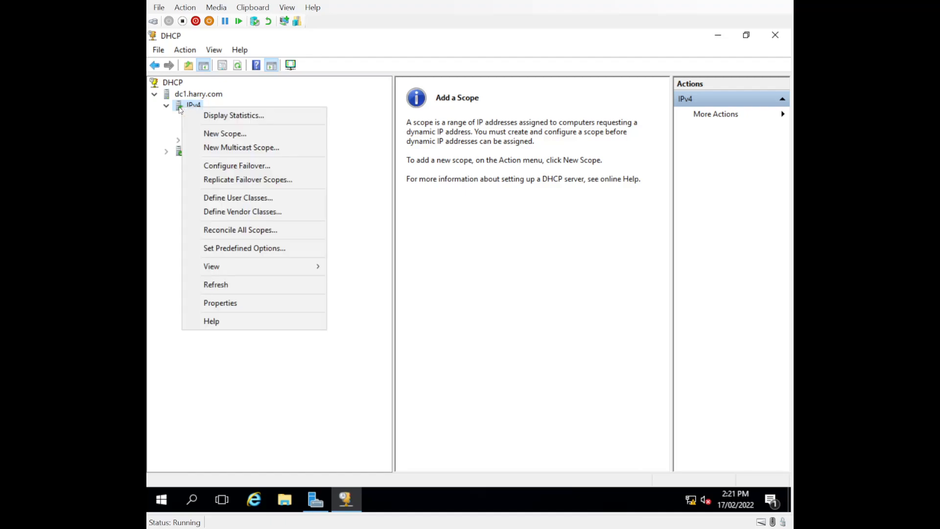
pyautogui.click(225, 134)
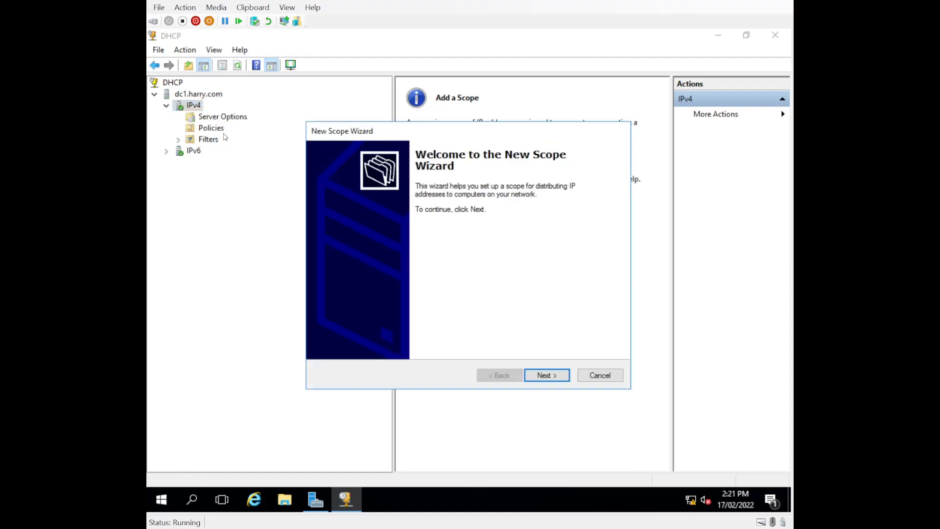
pyautogui.click(539, 374)
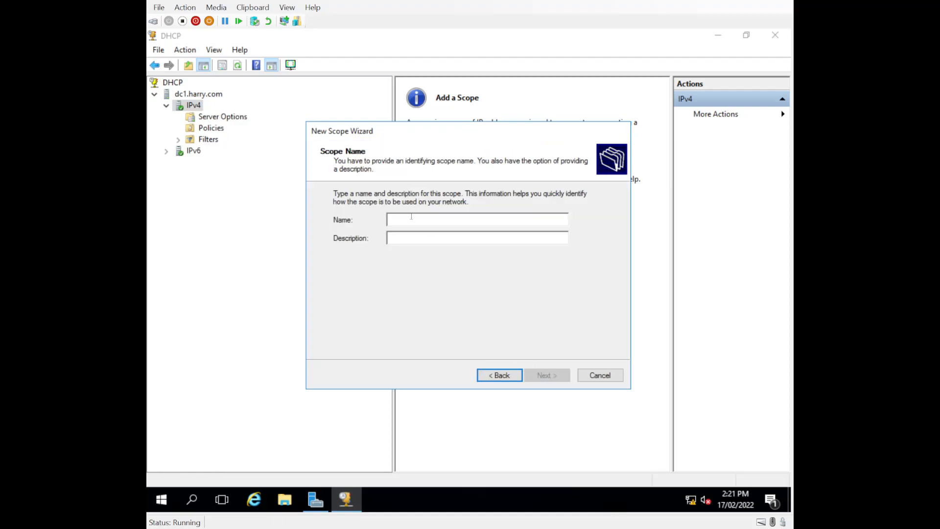
pyautogui.write('Clie')
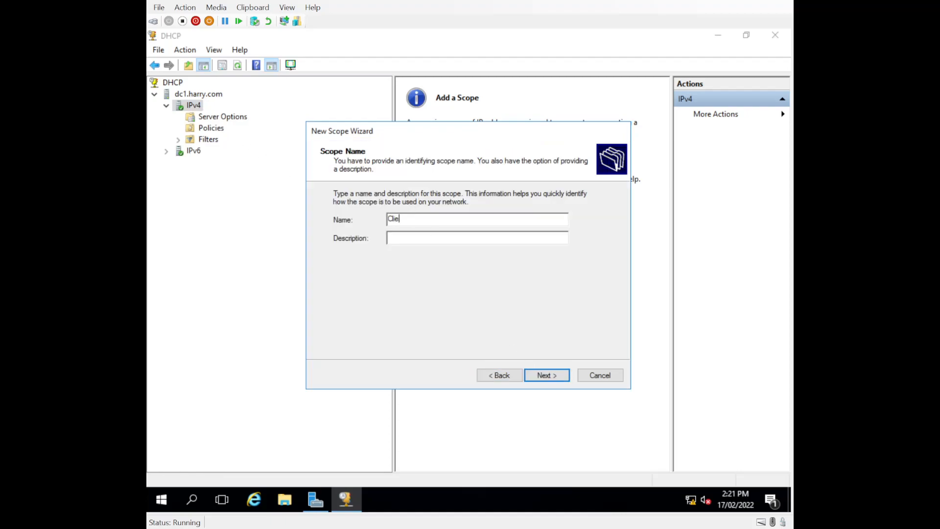
pyautogui.write('ntScope')
pyautogui.click(529, 380)
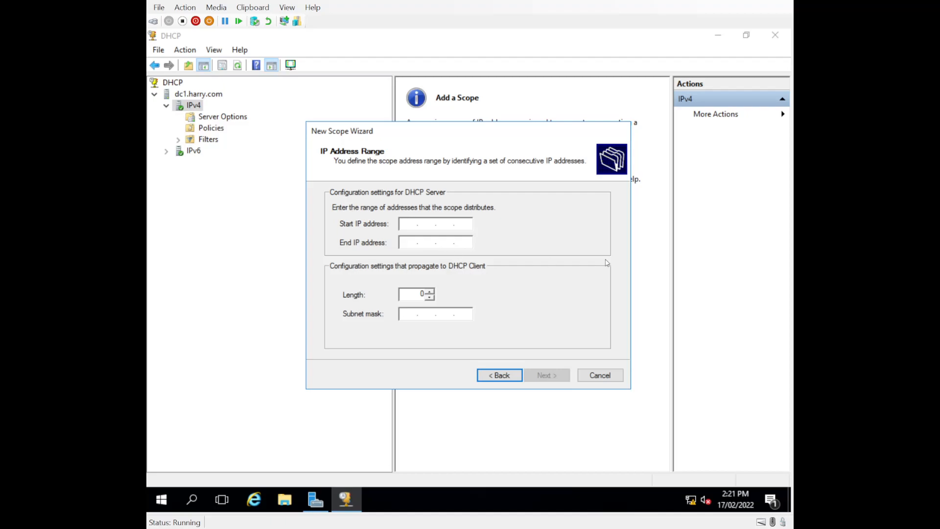
# - Enter the scope range starting at 10.0.0.30 with an end address
pyautogui.press('Left')
pyautogui.press('Left')
pyautogui.press('Left')
pyautogui.write('10.0.0.30')
pyautogui.press('Tab')
pyautogui.write('10.0.0')
pyautogui.write('25')
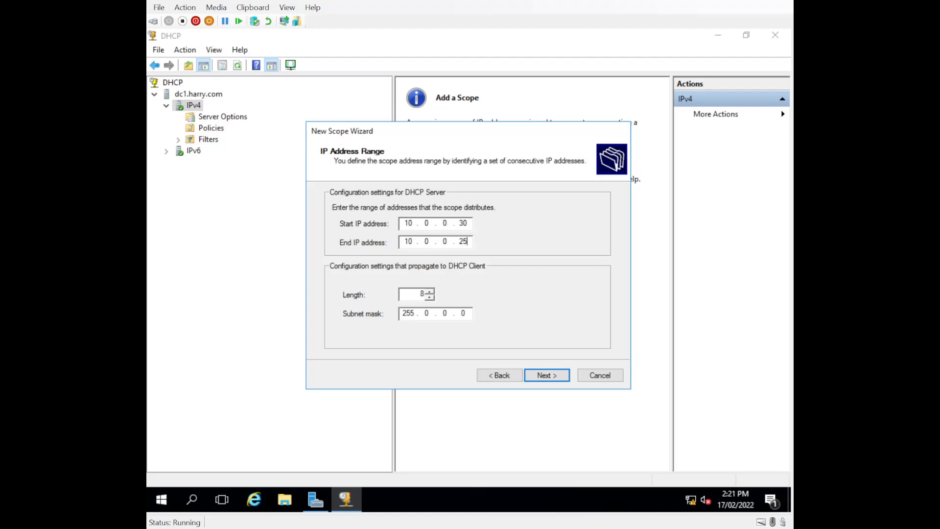
pyautogui.write('0')
pyautogui.click(541, 376)
# - Set prefix length 24 (255.255.255.0) and correct the end address to 10.0.0.254
pyautogui.click(499, 375)
pyautogui.click(429, 292)
pyautogui.write('24')
pyautogui.click(550, 379)
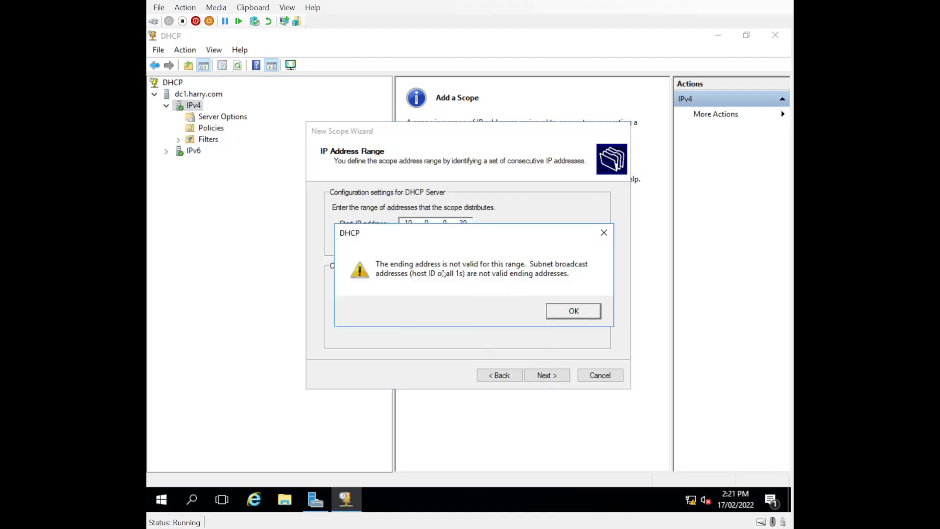
pyautogui.click(556, 318)
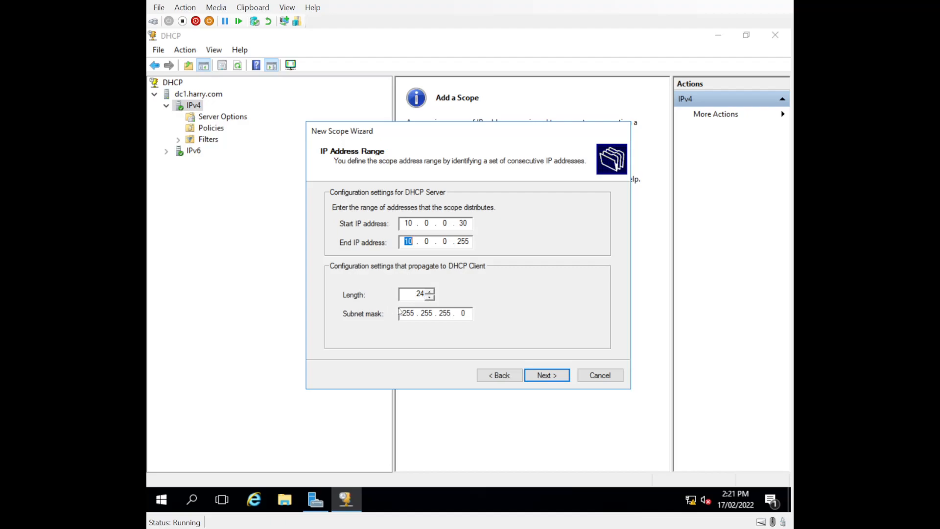
pyautogui.click(471, 241)
pyautogui.press('BackSpace')
pyautogui.write('4')
pyautogui.click(542, 374)
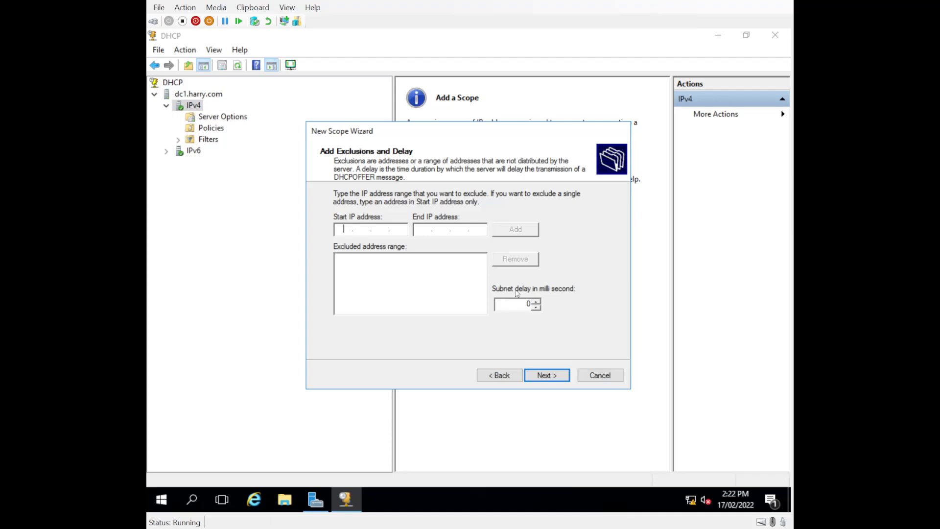
# - Skip exclusions, keep the default lease duration, and add router 10.0.0.1 as default gateway
pyautogui.click(544, 376)
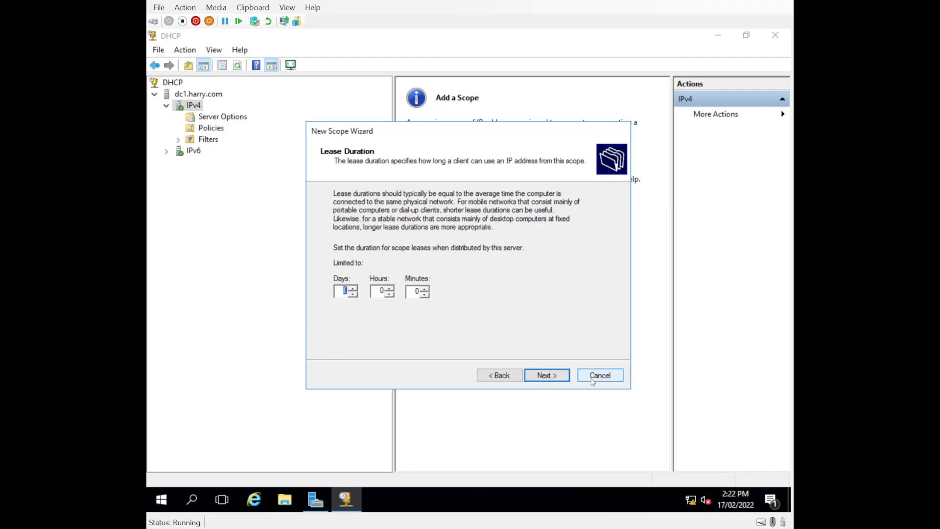
pyautogui.click(544, 375)
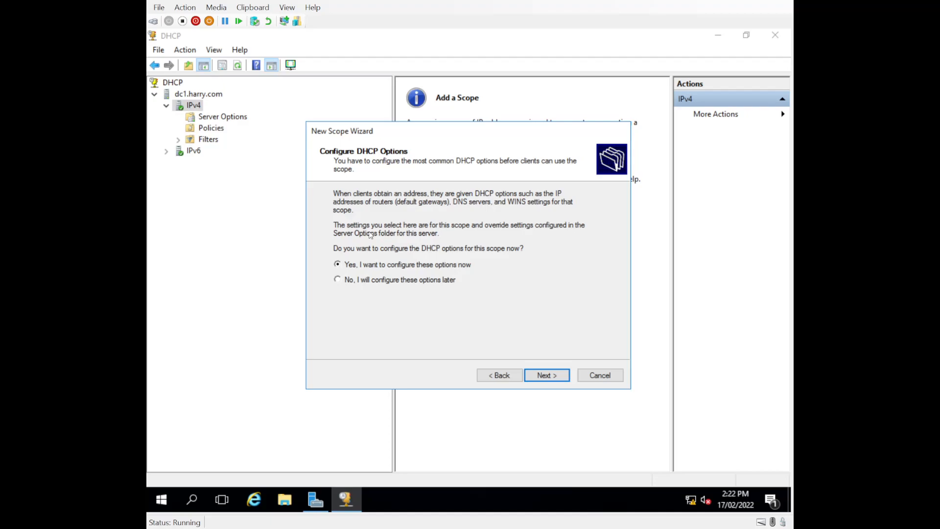
pyautogui.click(537, 375)
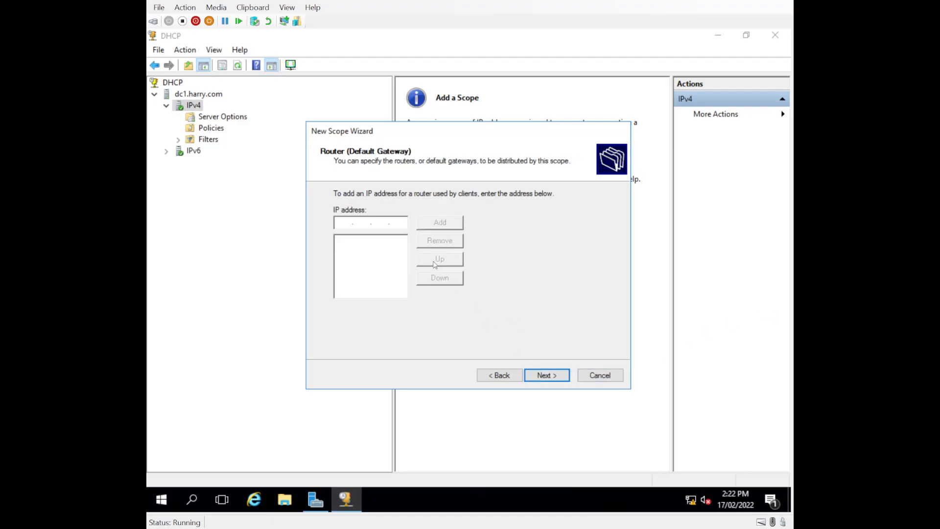
pyautogui.write('10 . 0 . 0 . 1')
pyautogui.click(423, 227)
pyautogui.click(547, 376)
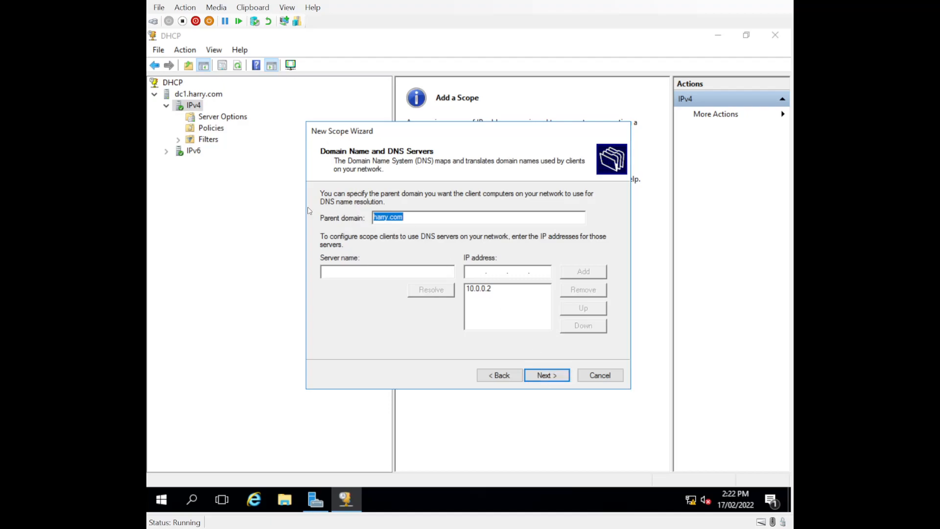
# - Keep DNS as harry.com / 10.0.0.2, skip WINS, activate ClientScope now and finish the wizard
pyautogui.click(422, 217)
pyautogui.write('8.8.4.4')
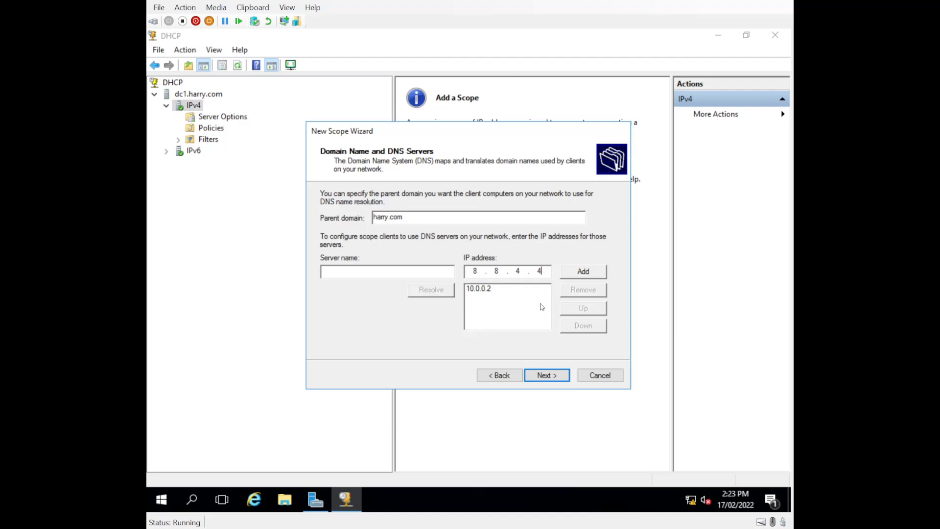
pyautogui.press('BackSpace')
pyautogui.press('BackSpace')
pyautogui.press('BackSpace')
pyautogui.press('BackSpace')
pyautogui.click(547, 378)
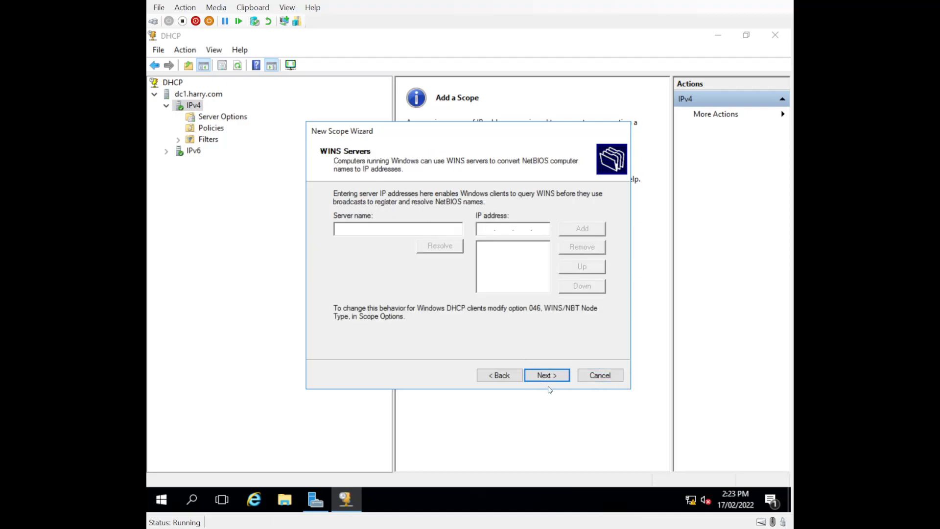
pyautogui.click(547, 375)
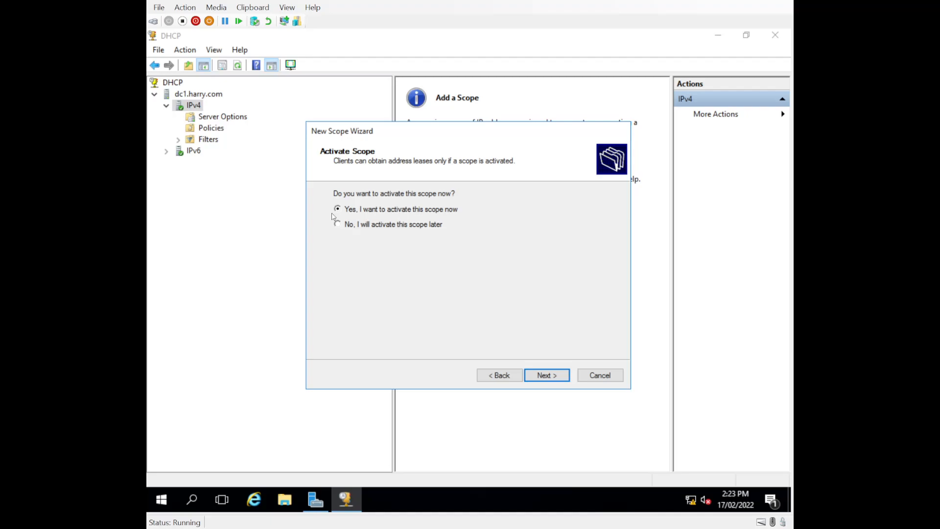
pyautogui.click(552, 376)
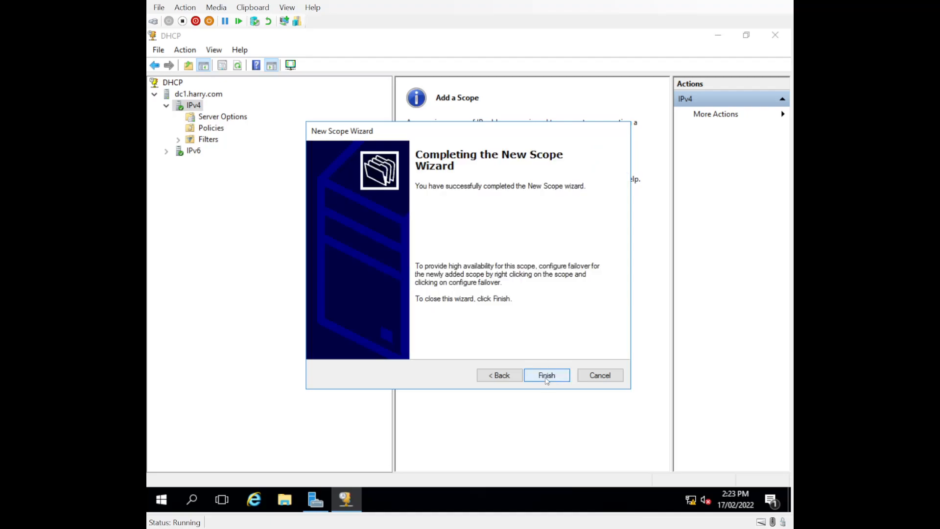
pyautogui.click(546, 376)
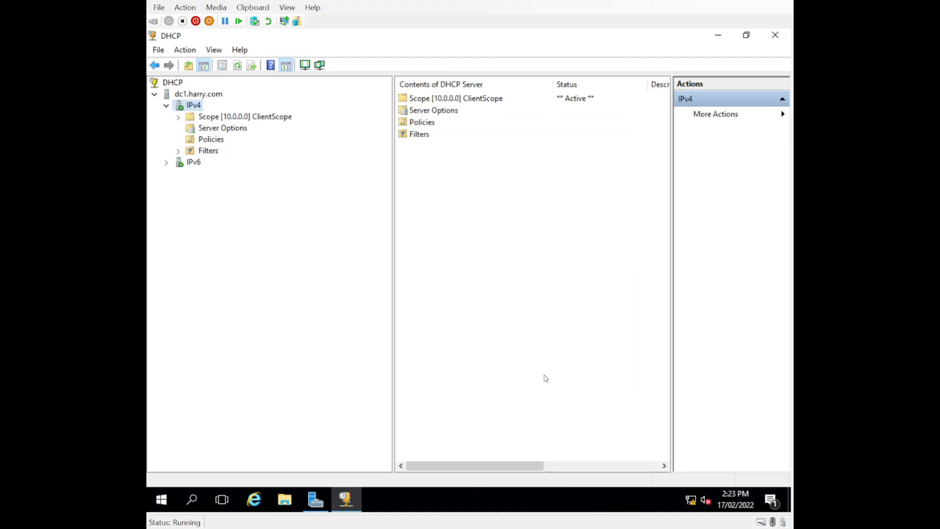
# - Expand Scope [10.0.0.0] ClientScope under IPv4 and view its contents
pyautogui.click(178, 116)
pyautogui.click(203, 120)
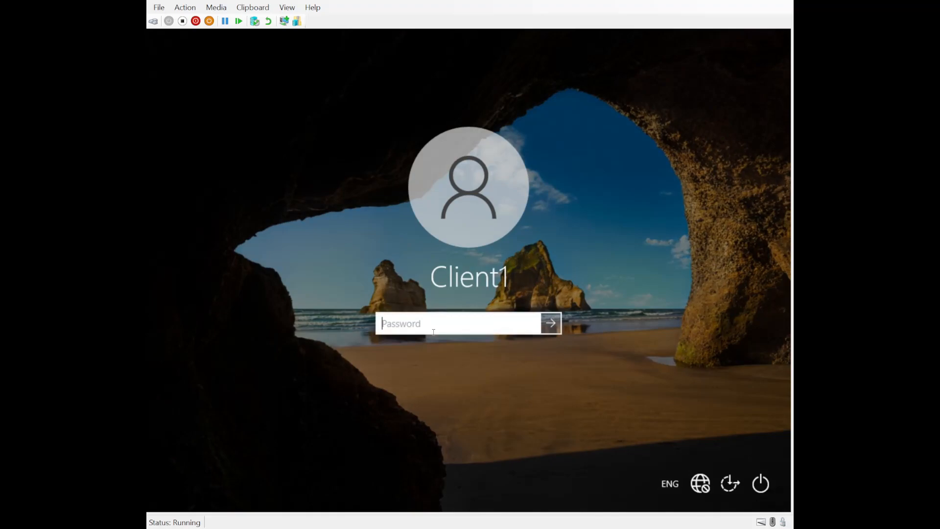
# - Sign in to Client1 with the account password, retrying after a rejected attempt
pyautogui.press('Return')
pyautogui.press('Return')
pyautogui.press('Return')
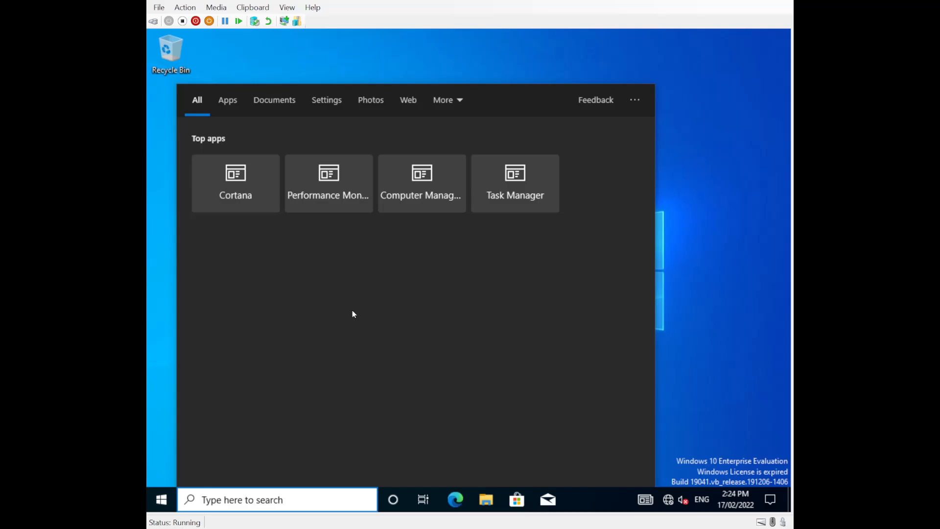
# - Open Command Prompt via the cmd search and enter ipconfig /all
pyautogui.write('ipconfig')
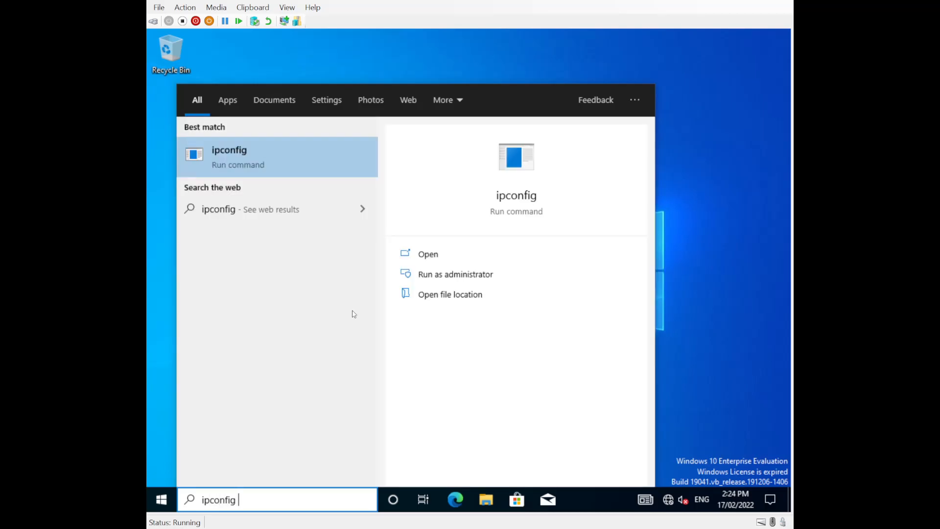
pyautogui.hotkey('ctrl', 'a')
pyautogui.press('BackSpace')
pyautogui.write('cmd')
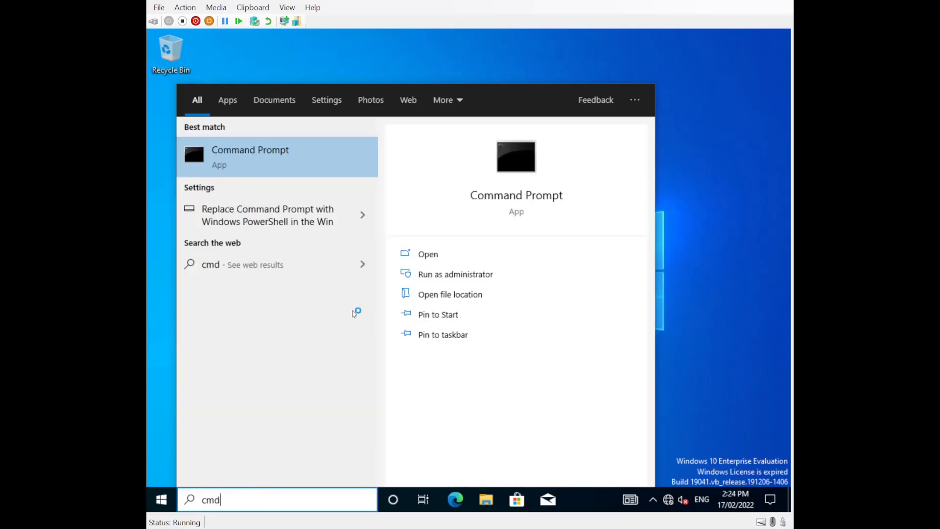
pyautogui.press('Return')
pyautogui.click(296, 193)
pyautogui.write('ipconfig')
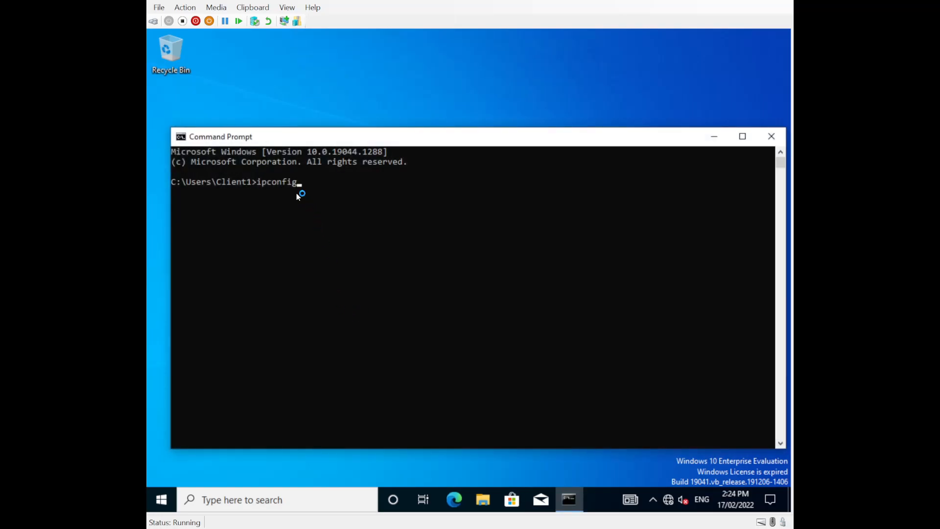
pyautogui.write(' /all')
# - Run ipconfig /all to see the 169.254.154.67 address, then reposition and enlarge the console
pyautogui.press('Return')
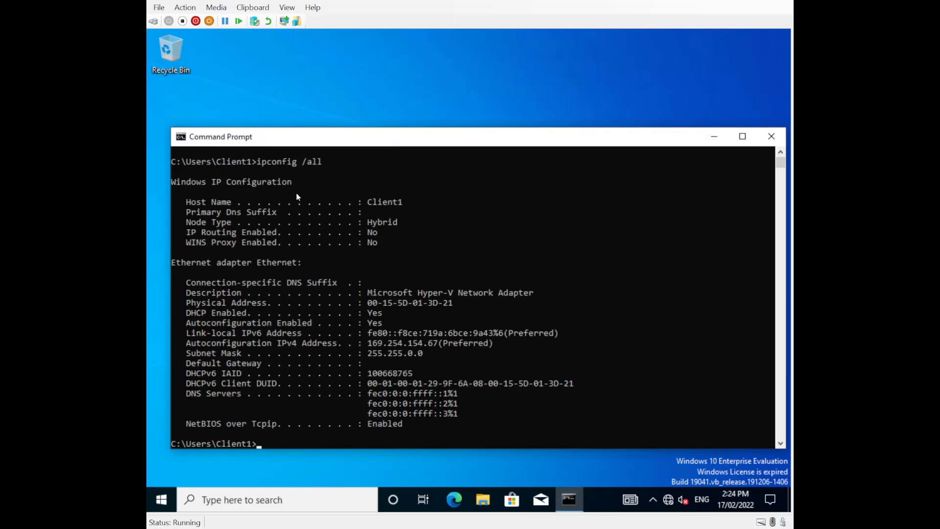
pyautogui.click(425, 353)
pyautogui.scroll(-2, 486, 375)
pyautogui.scroll(3, 485, 376)
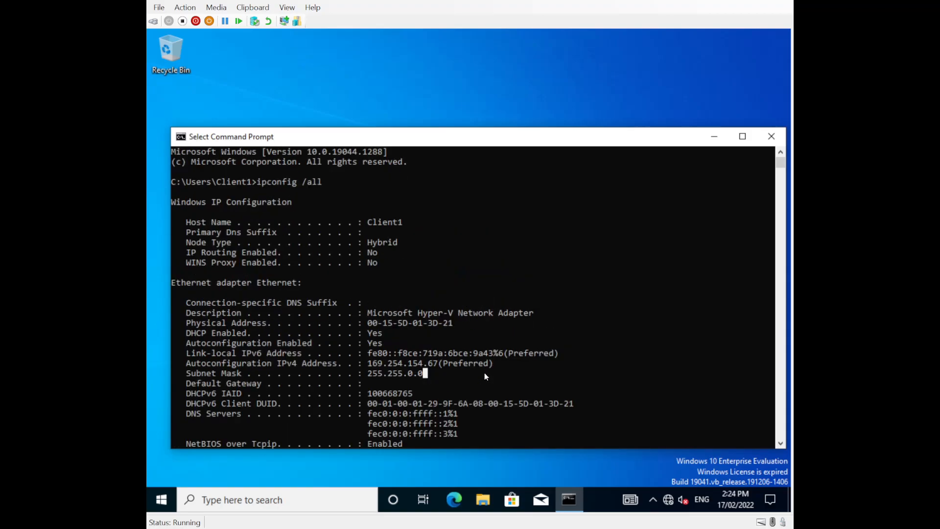
pyautogui.moveTo(413, 141); pyautogui.dragTo(388, 73)
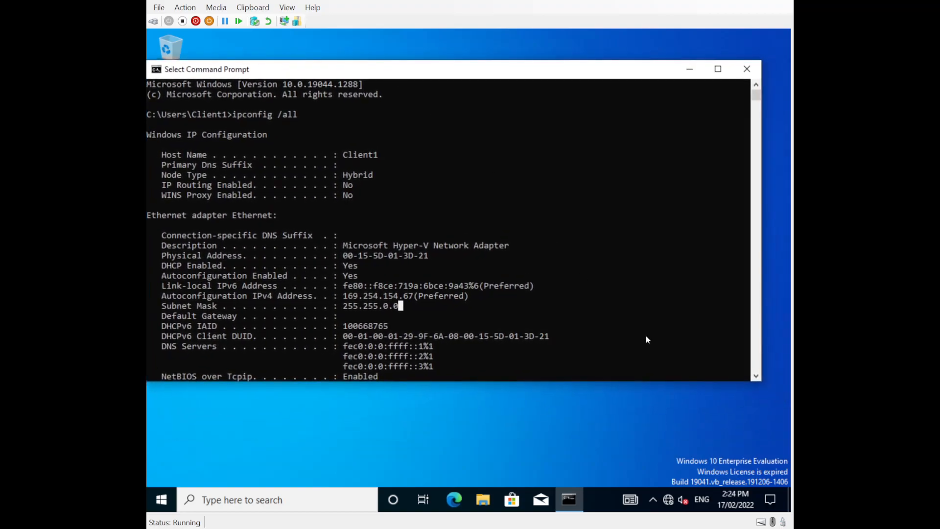
pyautogui.moveTo(759, 382); pyautogui.dragTo(774, 451)
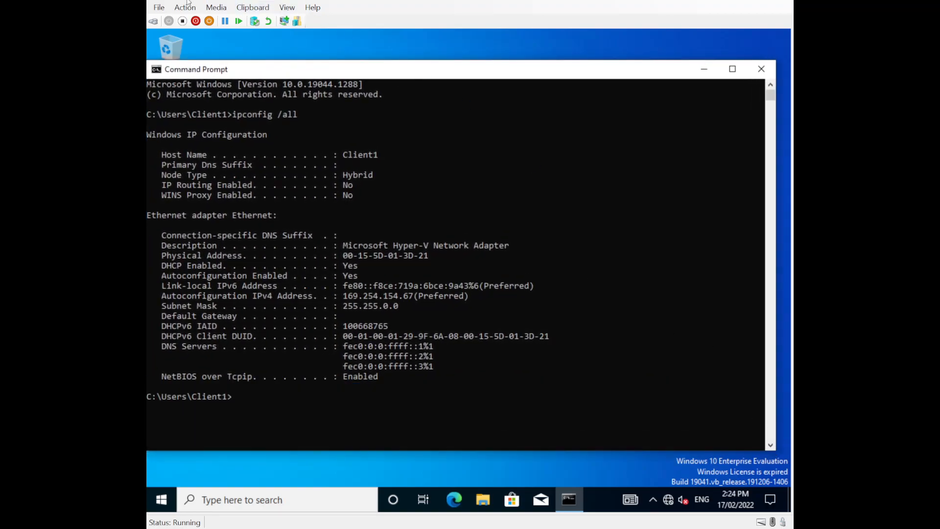
pyautogui.click(260, 398)
# - Release the IP lease with ipconfig /release, correcting the iconfig typo, and enter ipconfig /renew
pyautogui.write('iconfig /release')
pyautogui.press('Return')
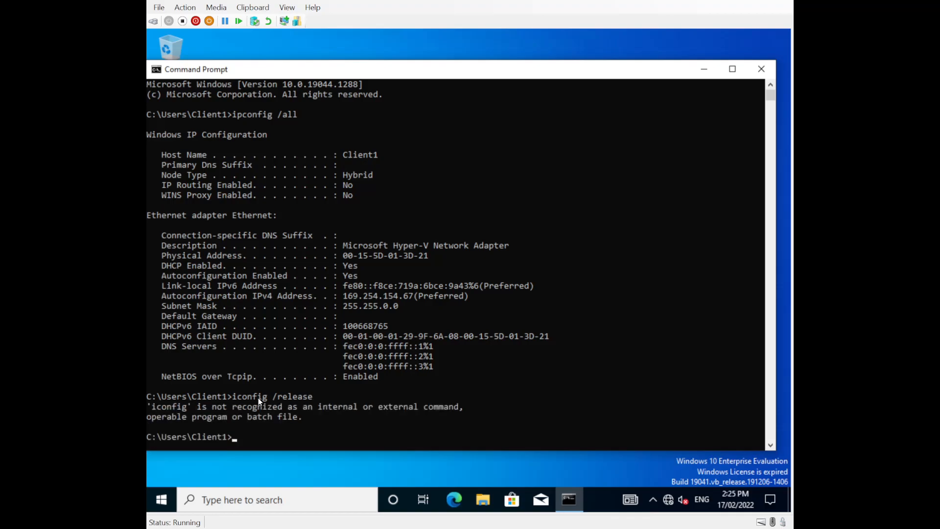
pyautogui.press('Up')
pyautogui.press('Left')
pyautogui.press('Left')
pyautogui.press('Left')
pyautogui.write('p')
pyautogui.press('Return')
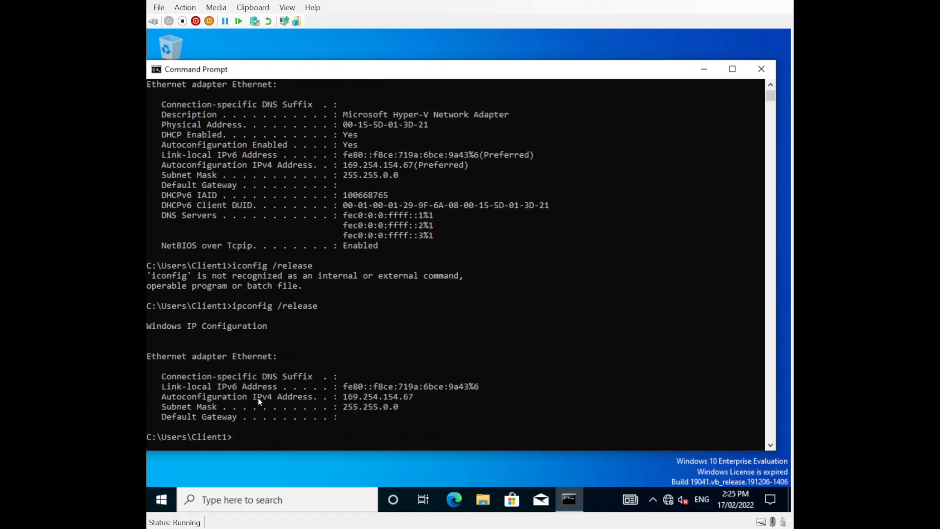
pyautogui.write('ipconfig /renew')
# - Renew the lease with ipconfig /renew, allow network discoverability, and enter ipconfig /all
pyautogui.press('Return')
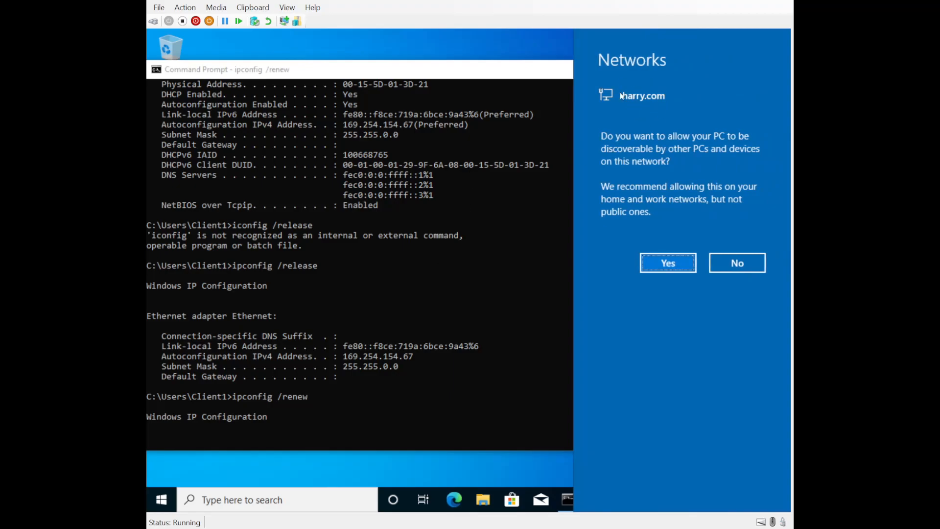
pyautogui.click(684, 267)
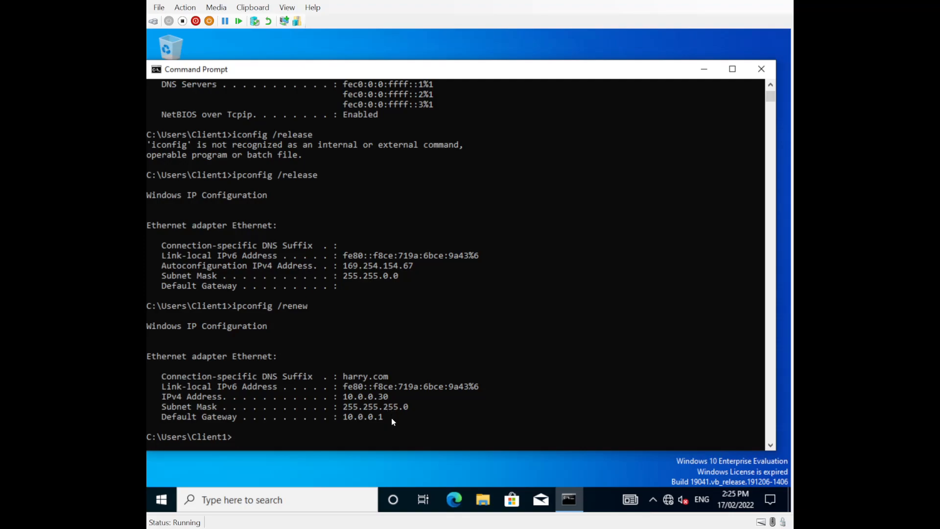
pyautogui.click(325, 437)
pyautogui.write('ipconffig /all')
# - Run ipconfig /all, highlight 10.0.0.30, mask, lease dates, gateway 10.0.0.1, DHCP/DNS 10.0.0.2, then close it
pyautogui.press('Return')
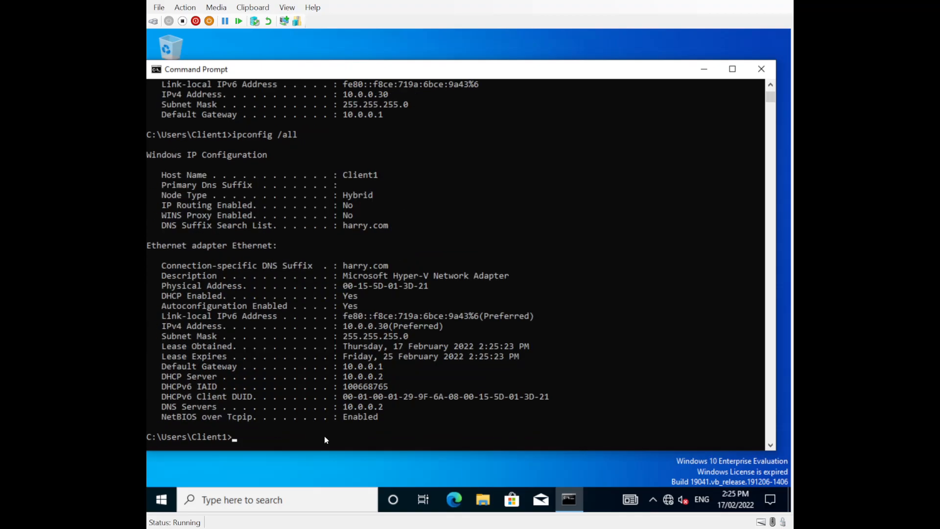
pyautogui.moveTo(455, 326); pyautogui.dragTo(339, 329)
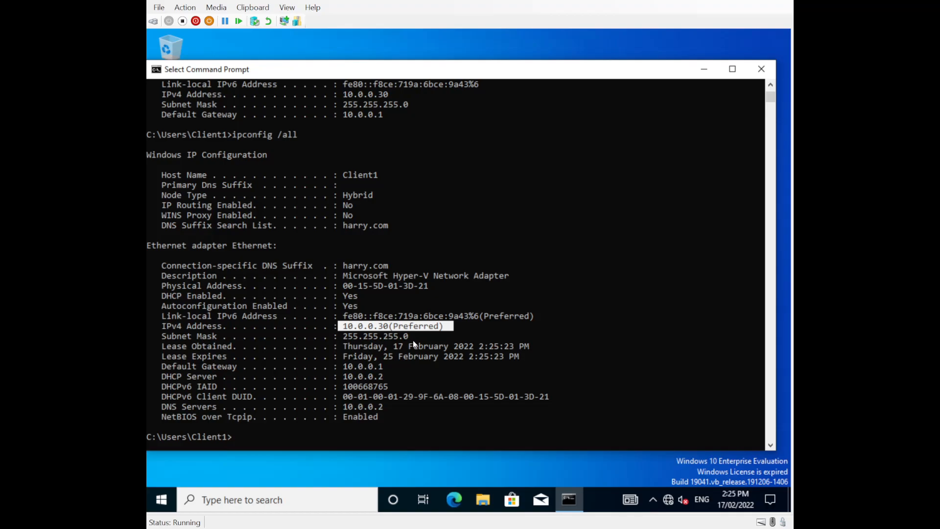
pyautogui.moveTo(346, 340); pyautogui.dragTo(406, 342)
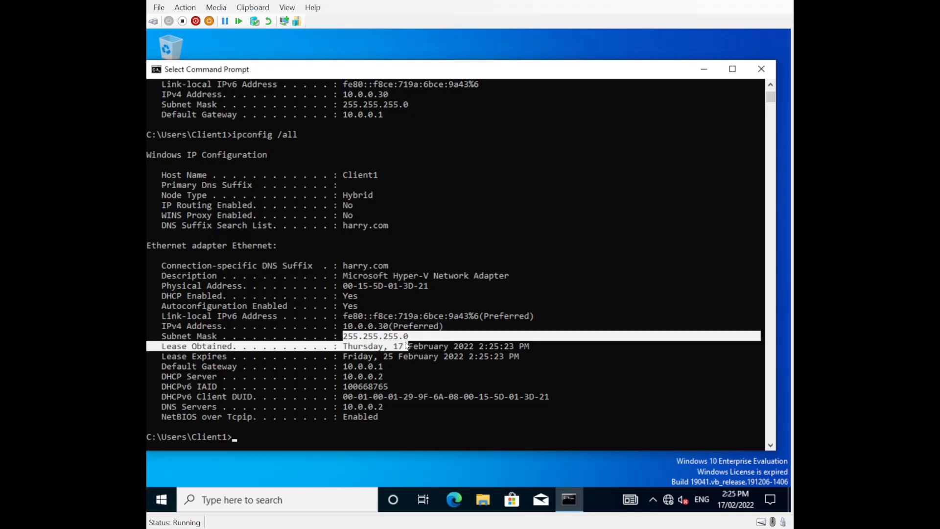
pyautogui.click(219, 347)
pyautogui.moveTo(343, 336); pyautogui.dragTo(407, 338)
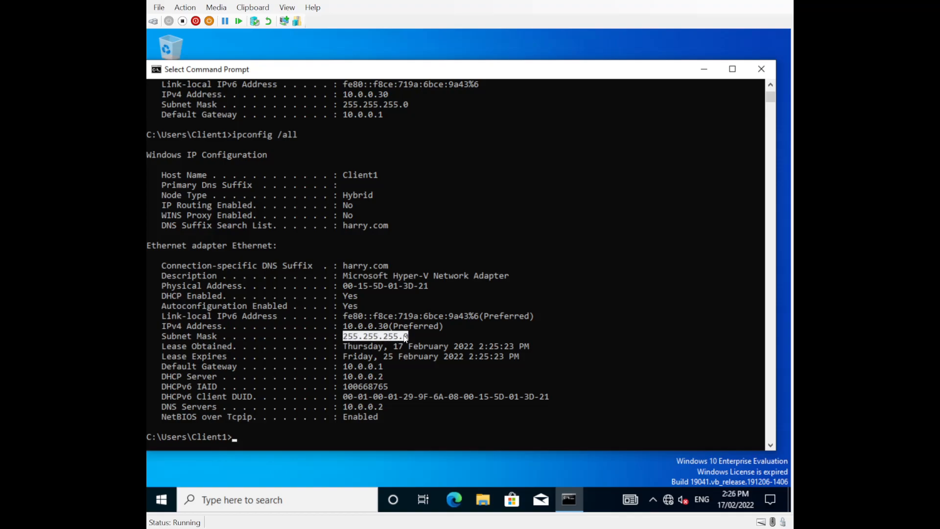
pyautogui.moveTo(163, 346); pyautogui.dragTo(509, 357)
pyautogui.click(382, 367)
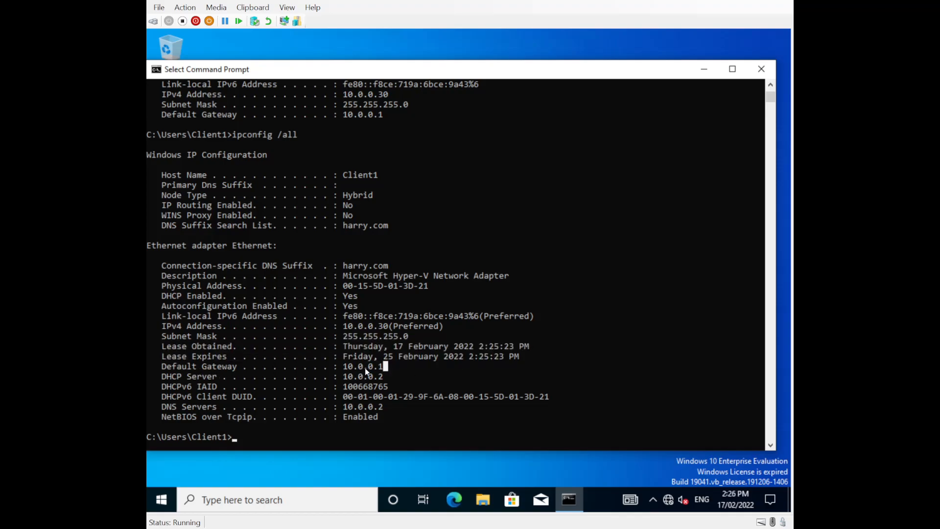
pyautogui.press('Right')
pyautogui.press('Right')
pyautogui.moveTo(391, 377); pyautogui.dragTo(332, 379)
pyautogui.moveTo(166, 406); pyautogui.dragTo(387, 409)
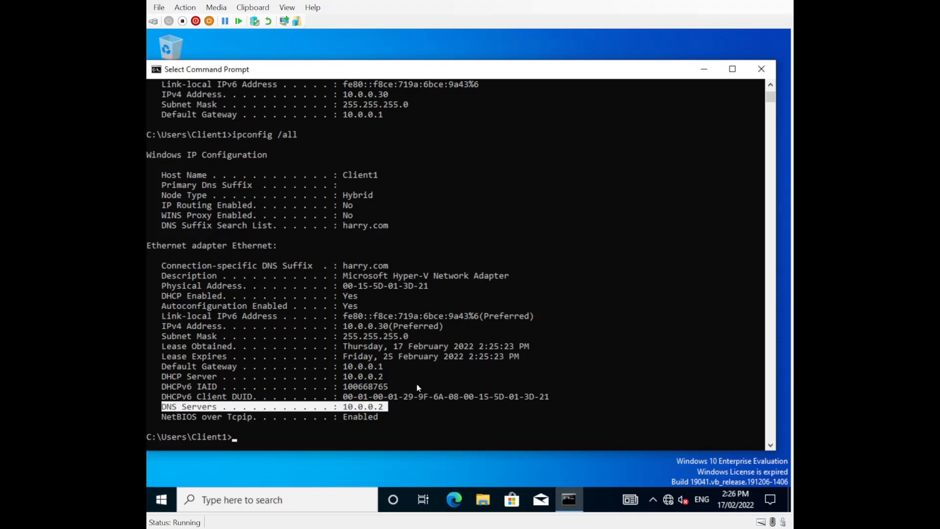
pyautogui.click(757, 73)
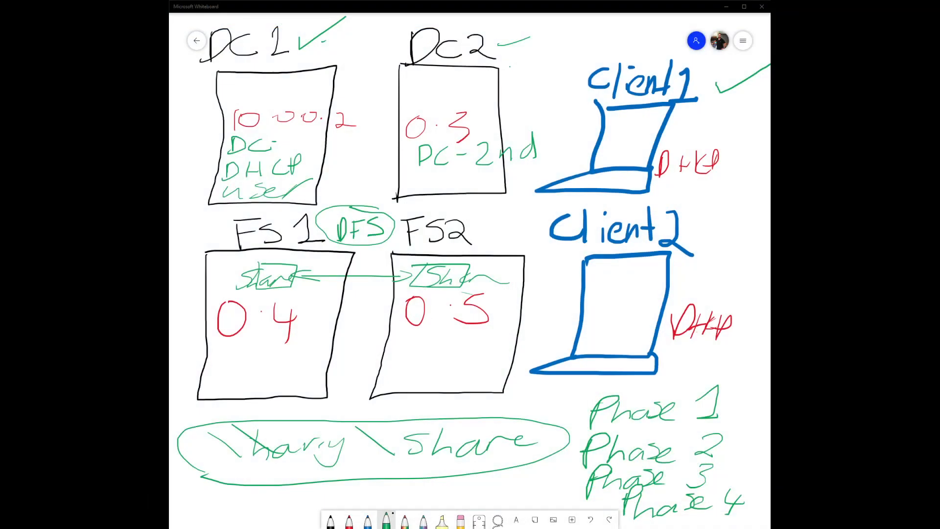
# - Select the FS1 and FS2 server drawings and the share arrow between them, then deselect
pyautogui.click(284, 252)
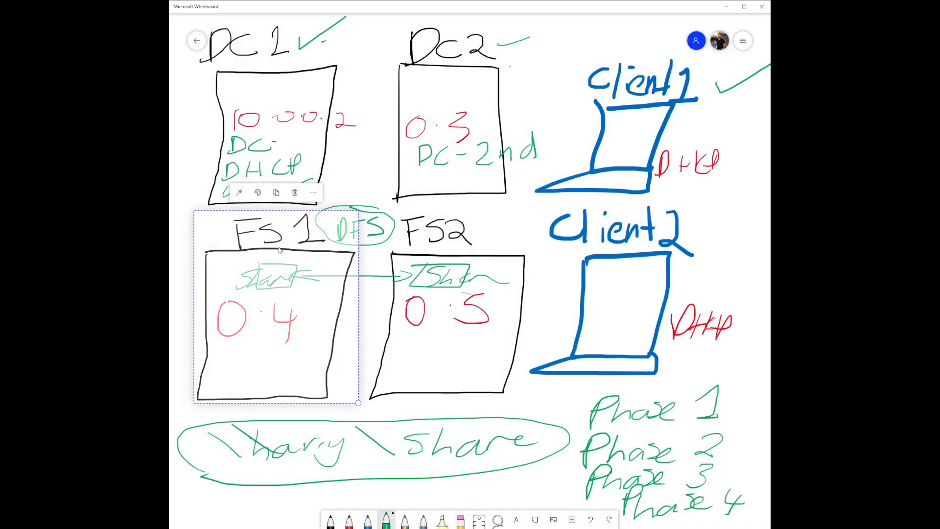
pyautogui.click(430, 243)
pyautogui.click(307, 244)
pyautogui.click(428, 241)
pyautogui.click(303, 244)
pyautogui.click(347, 276)
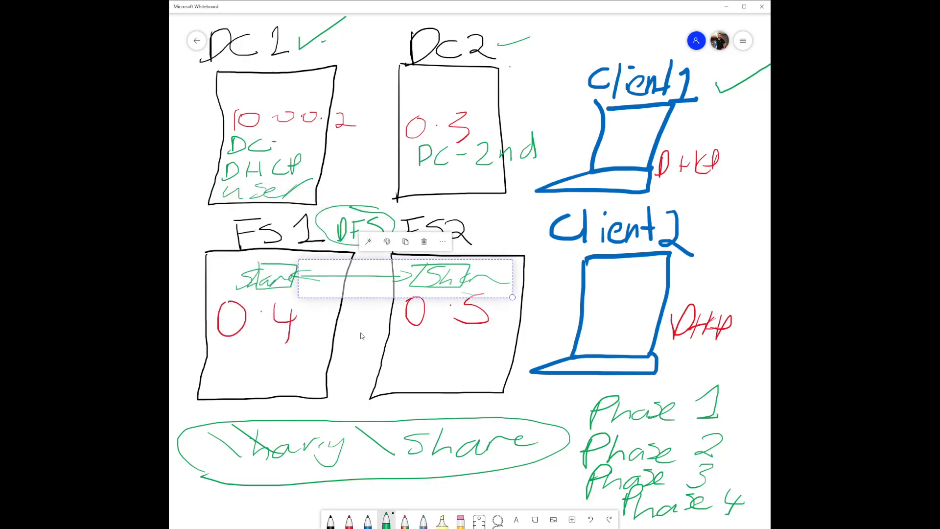
pyautogui.click(240, 278)
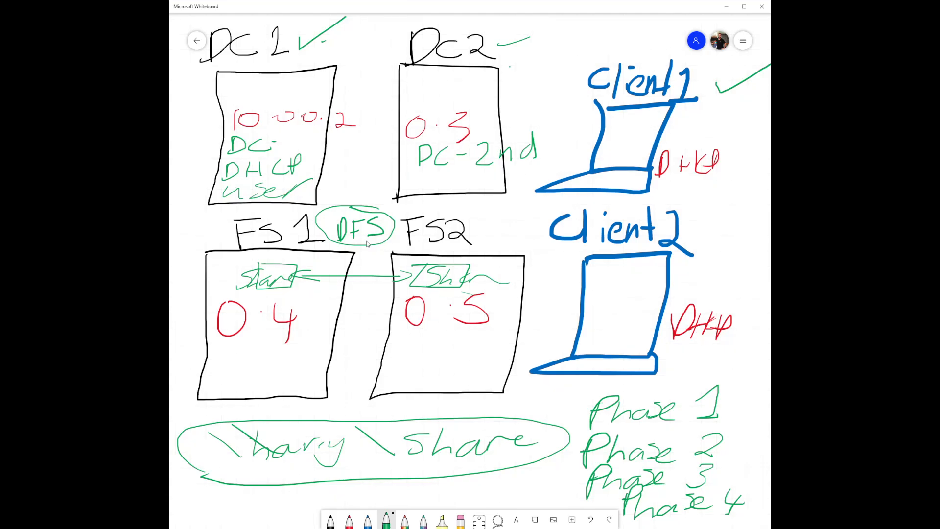